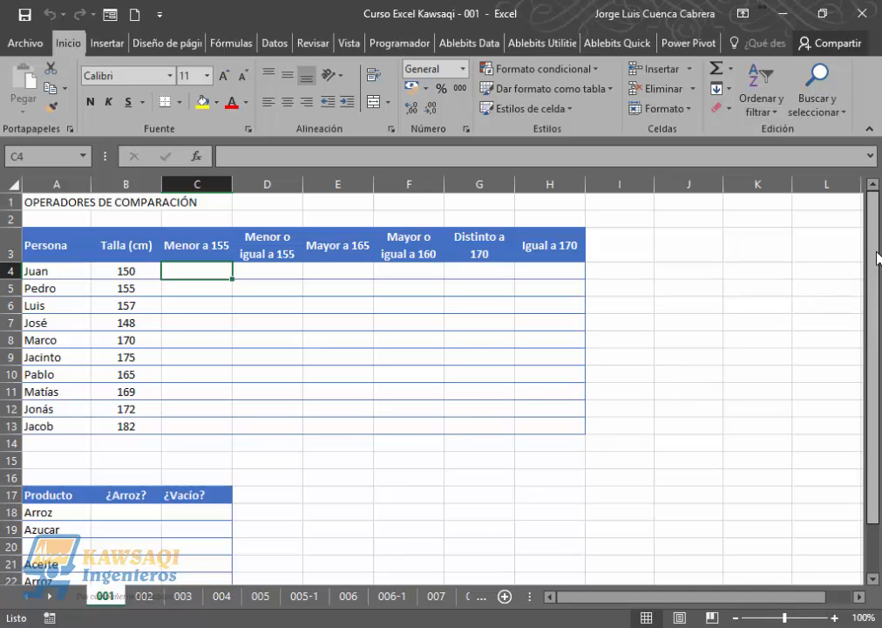
Enter the formula =B4<155 in cell C4 to test the first height under Menor a 155
mouse_move(878, 202)
mouse_down()
mouse_move(879, 210)
mouse_move(879, 202)
mouse_up()
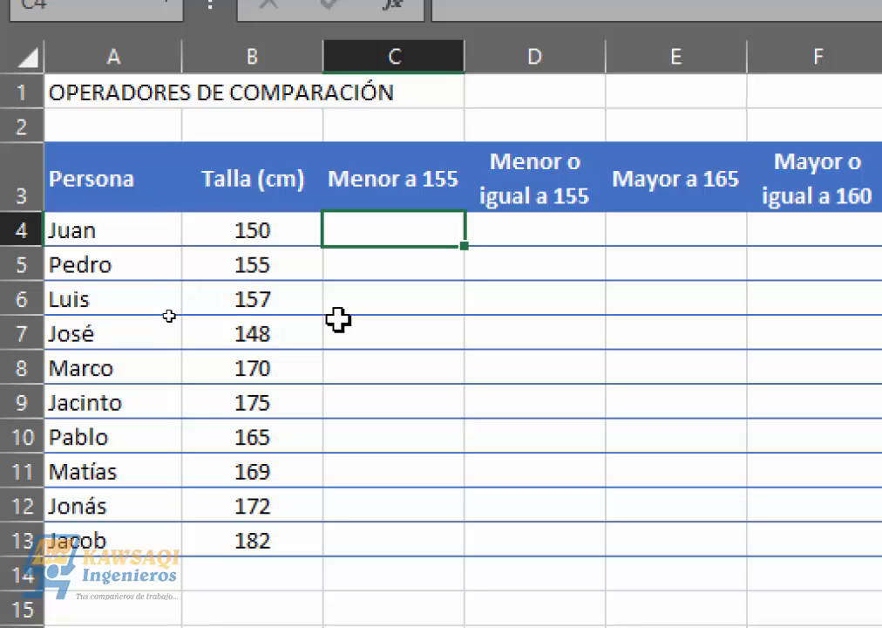
text(=)
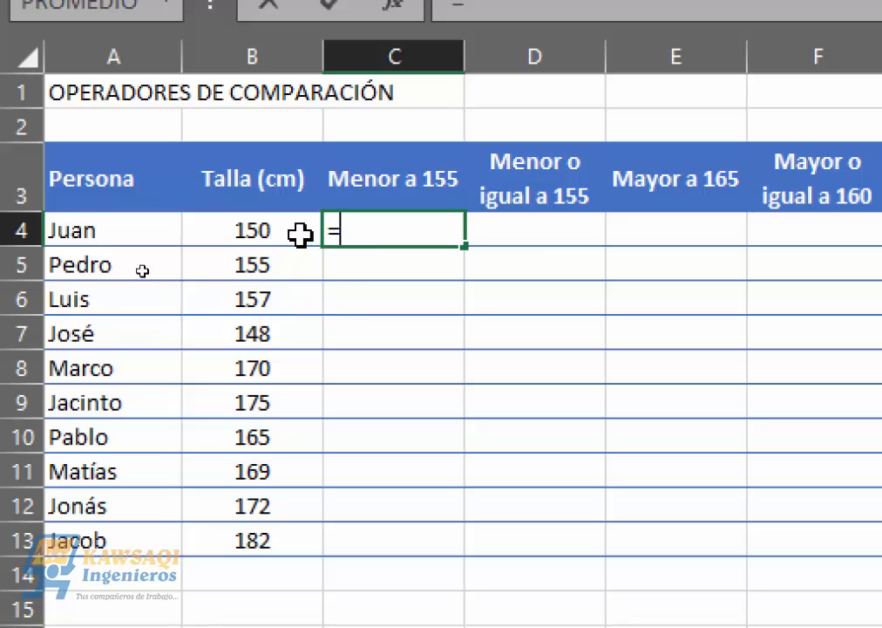
click(262, 229)
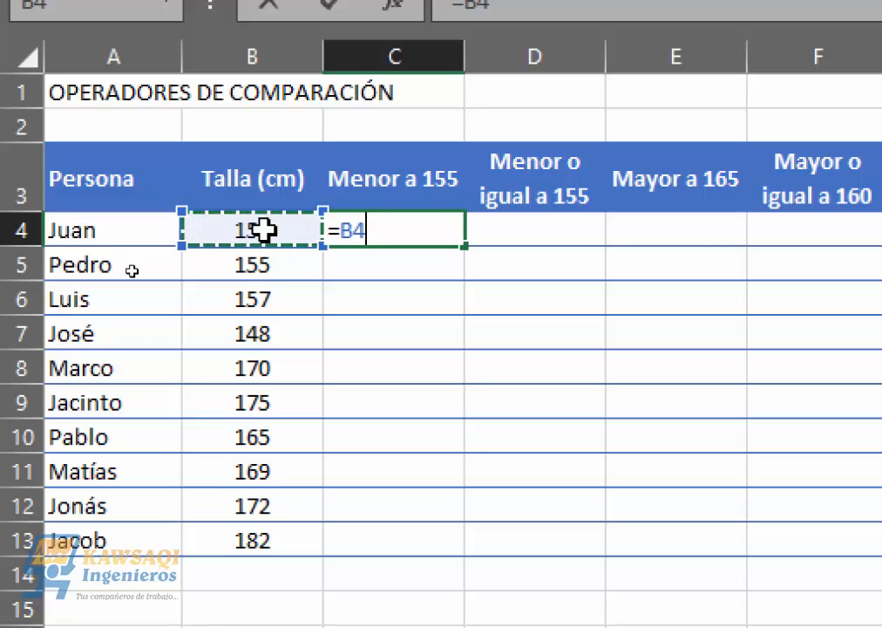
text(<)
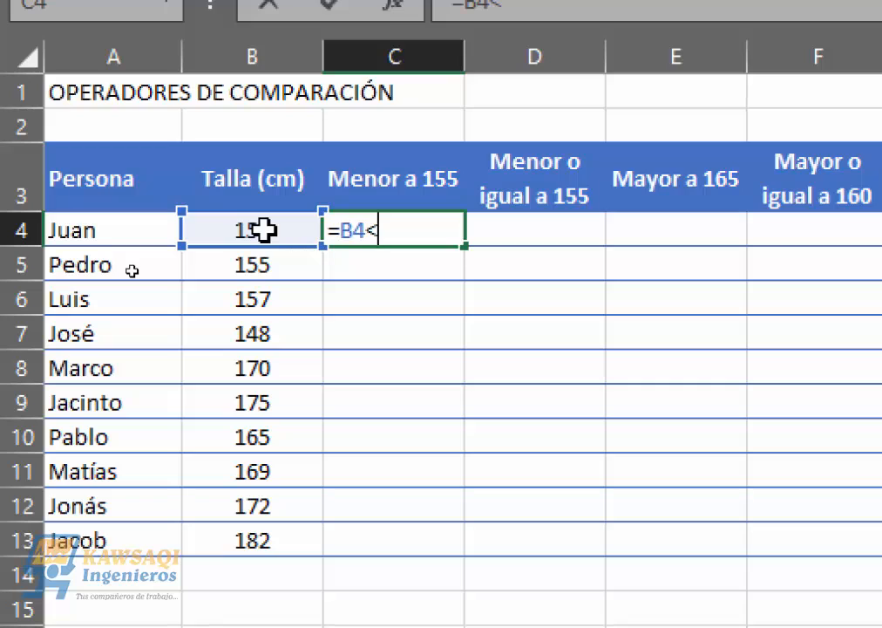
text(155)
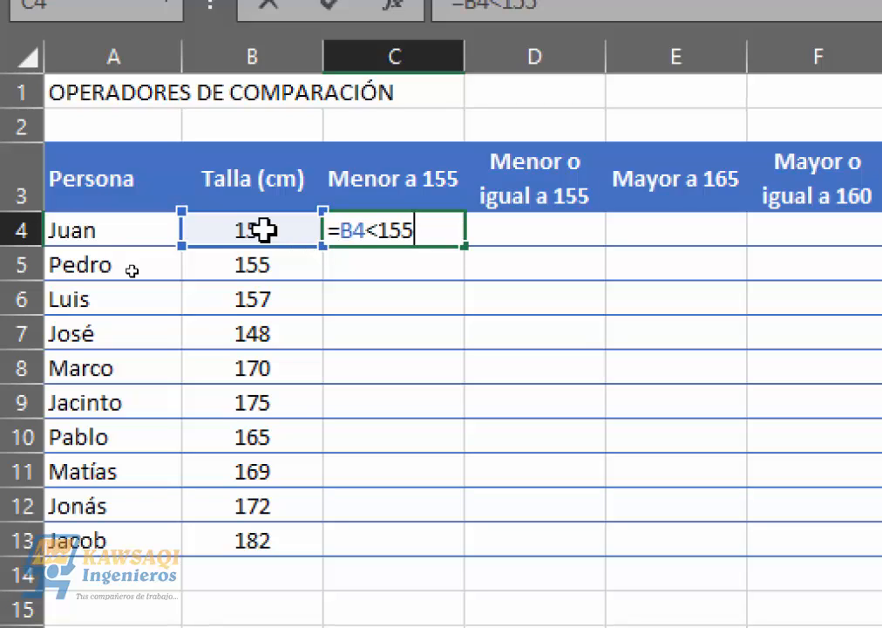
key(Return)
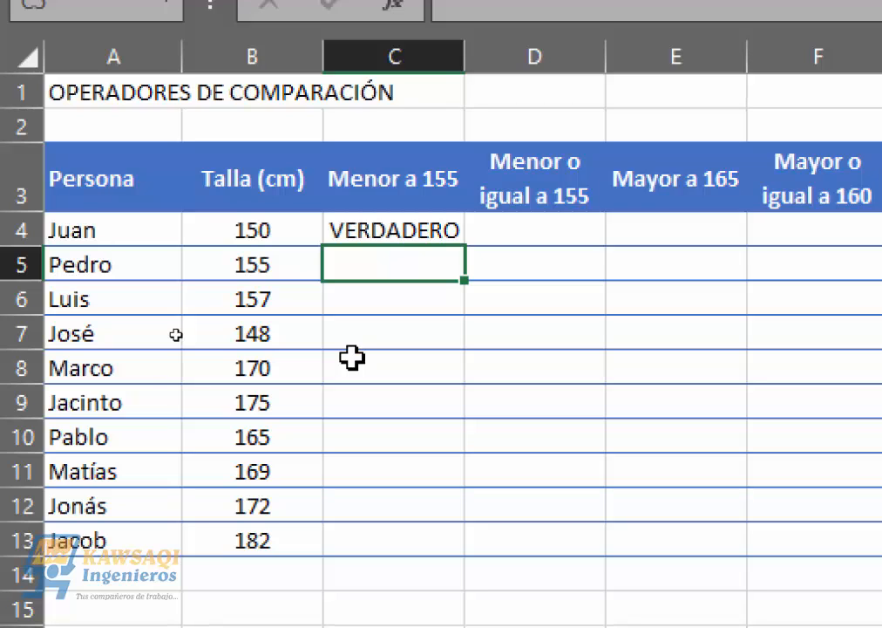
Test the C4 comparison by changing the height in B4 to 160 and setting it back to 150
click(256, 229)
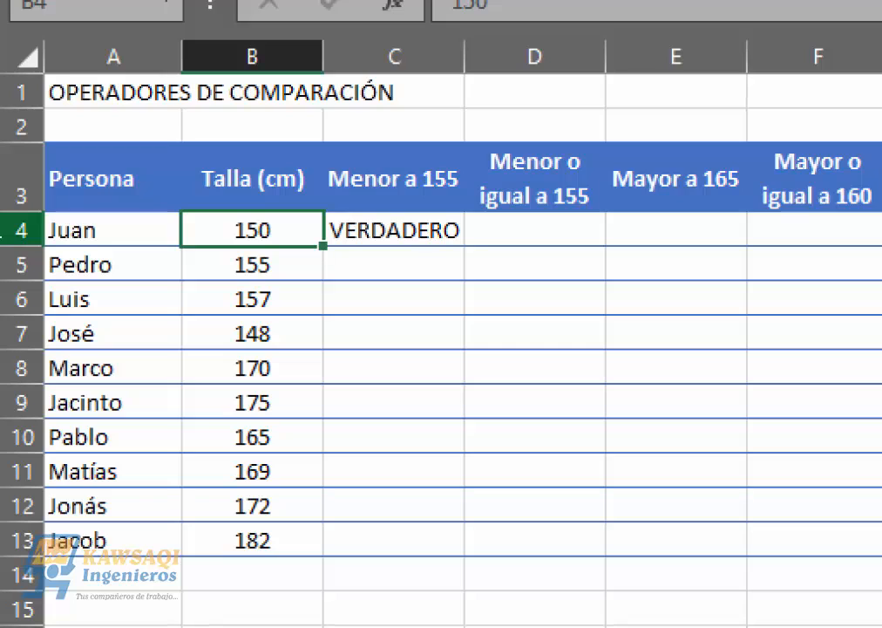
text(160)
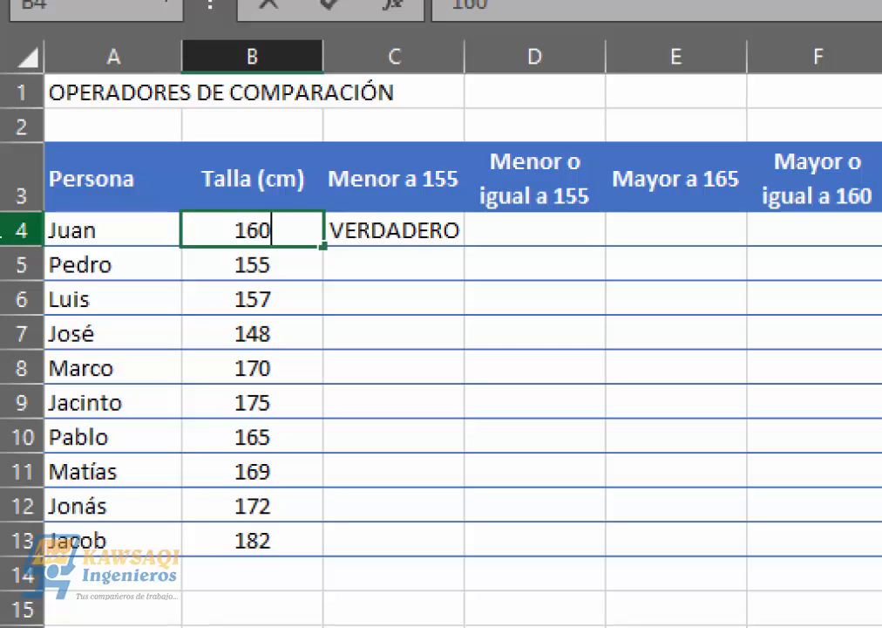
key(Return)
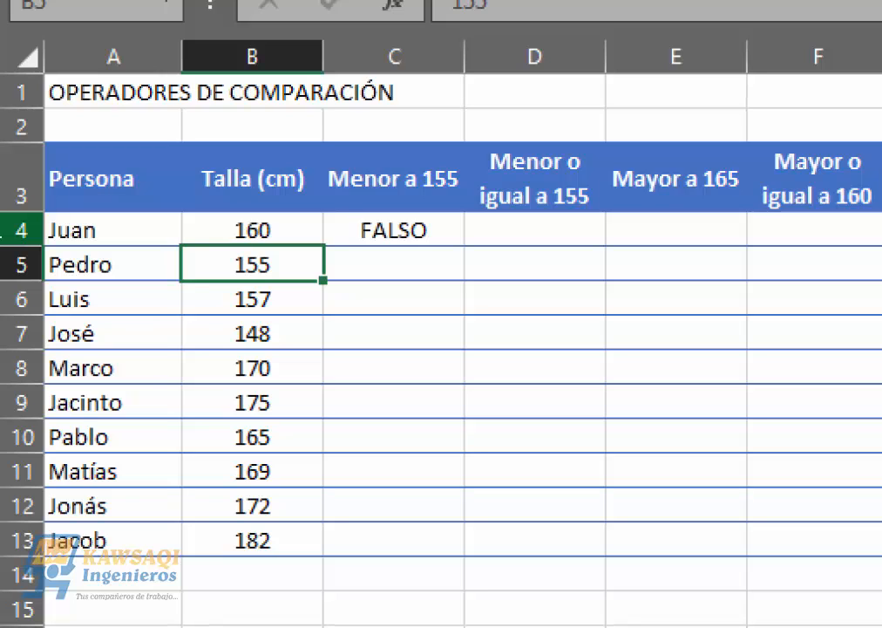
key(Up)
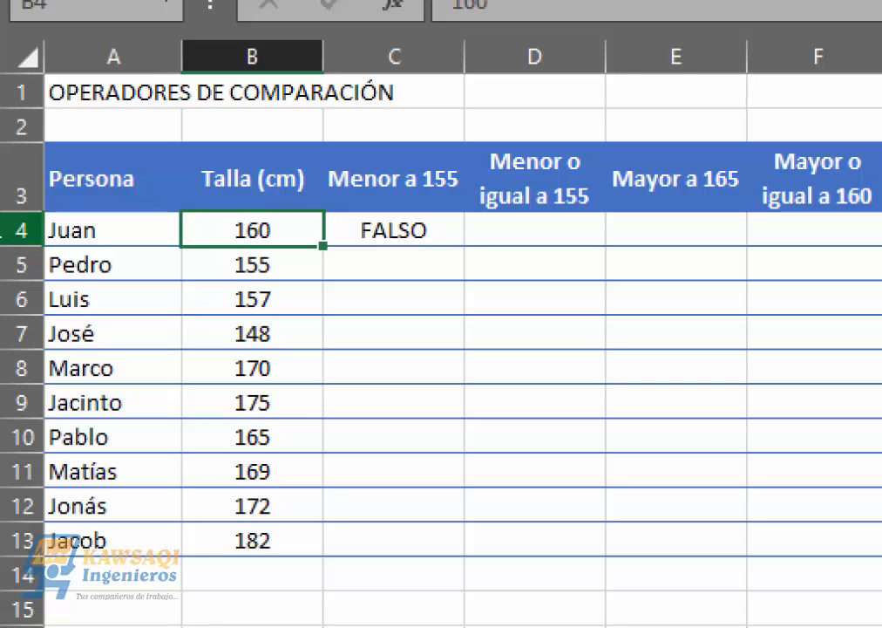
text(150)
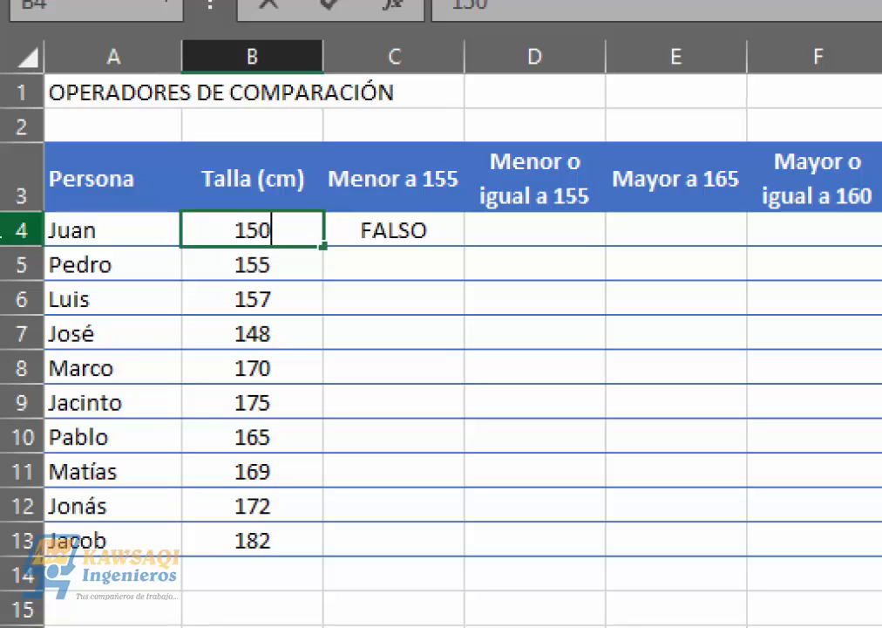
key(Return)
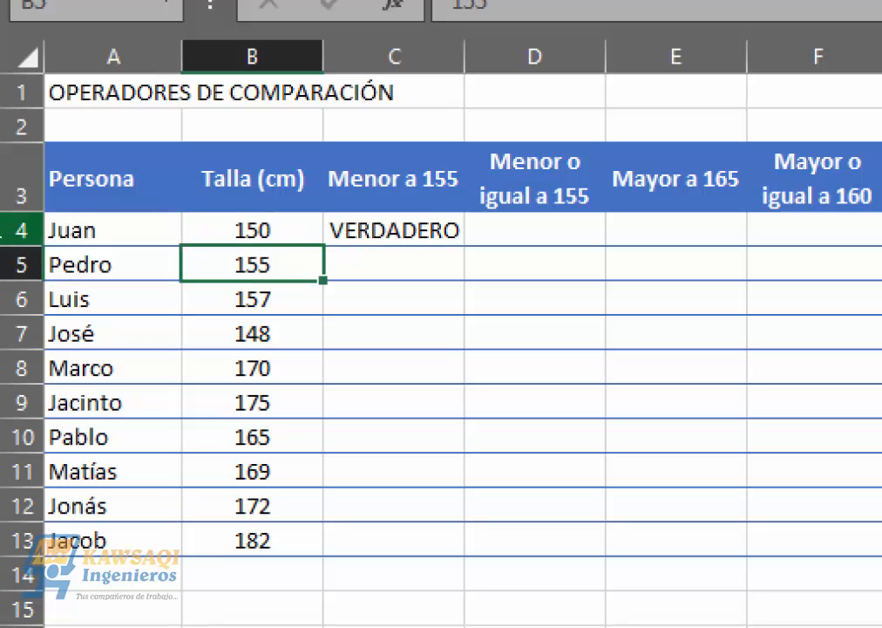
Enter the formula =B4<=155 in cell D4 under Menor o igual a 155
click(568, 229)
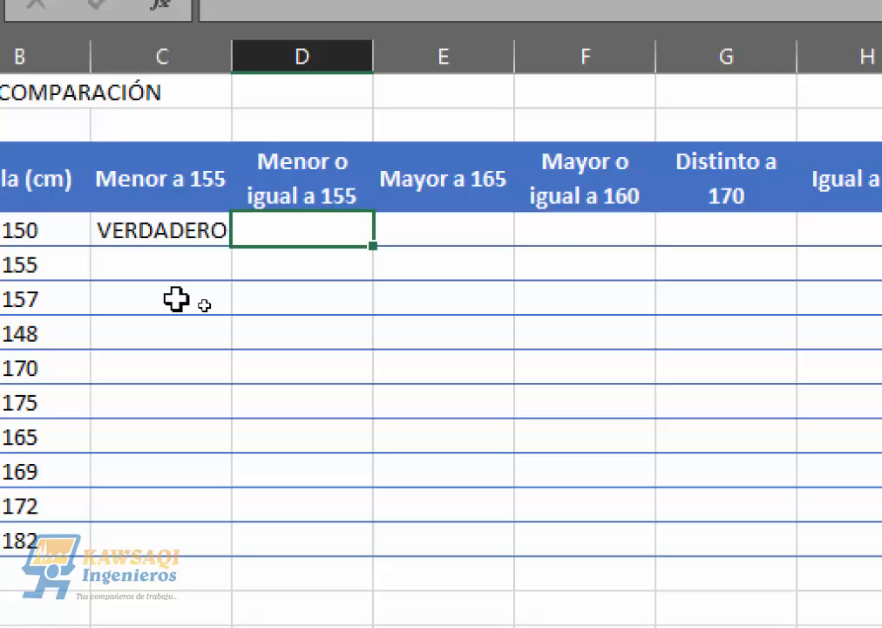
text(=)
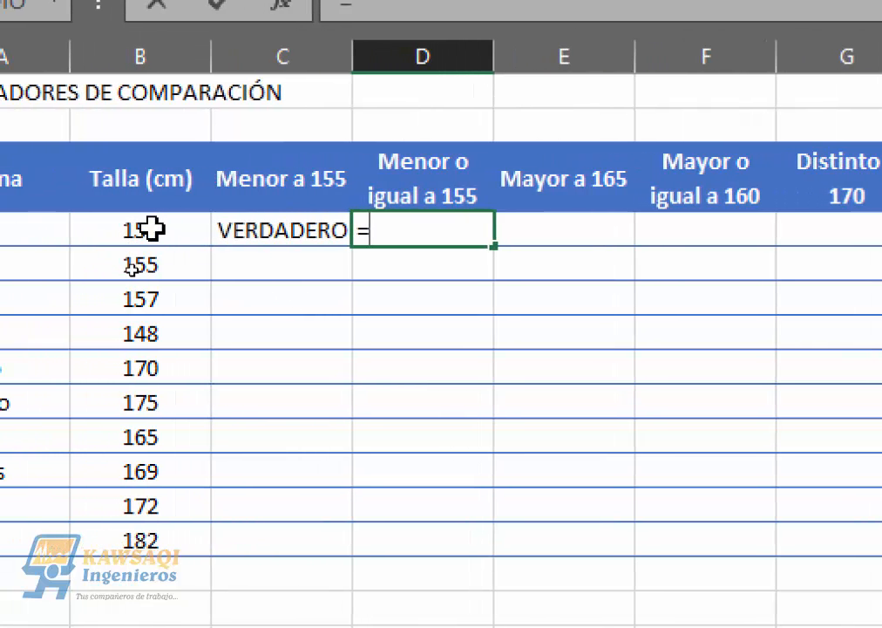
click(153, 227)
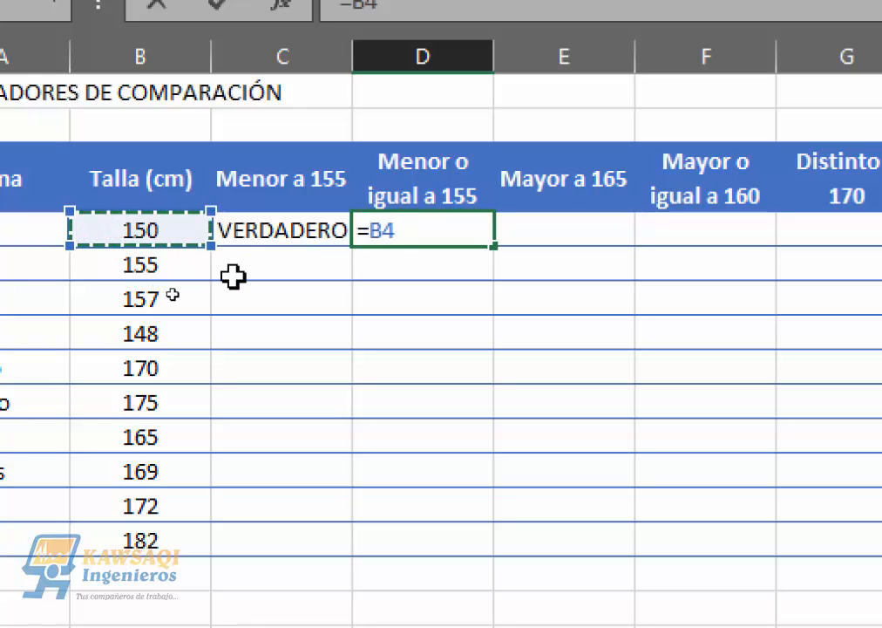
text(<=)
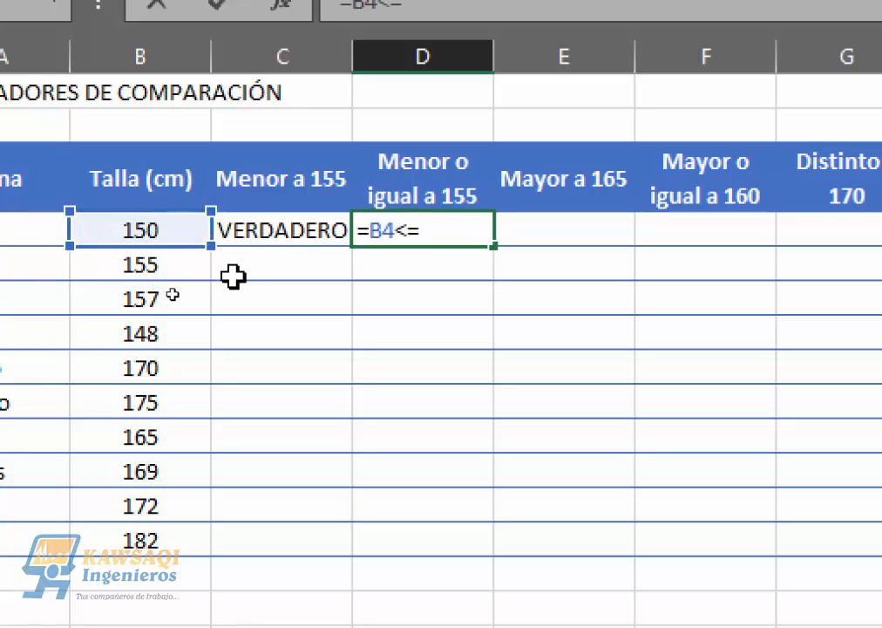
text(155)
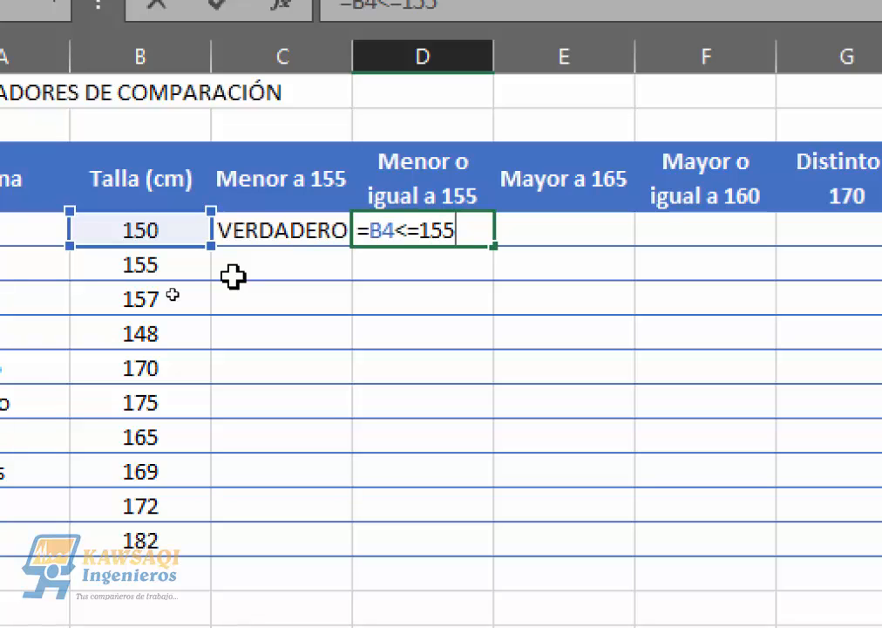
key(Return)
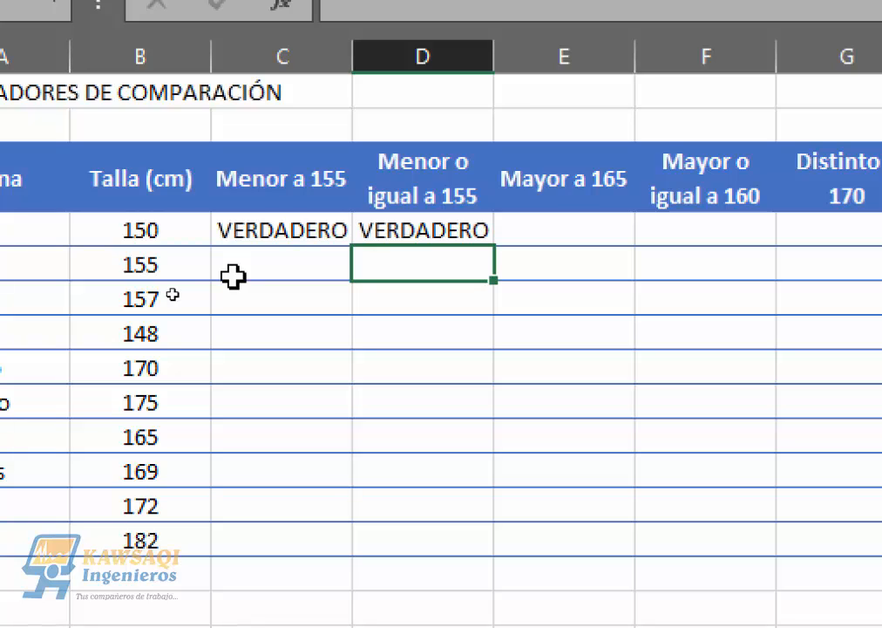
Review the comparison formulas along row 4 from D4 to H4
key(Up)
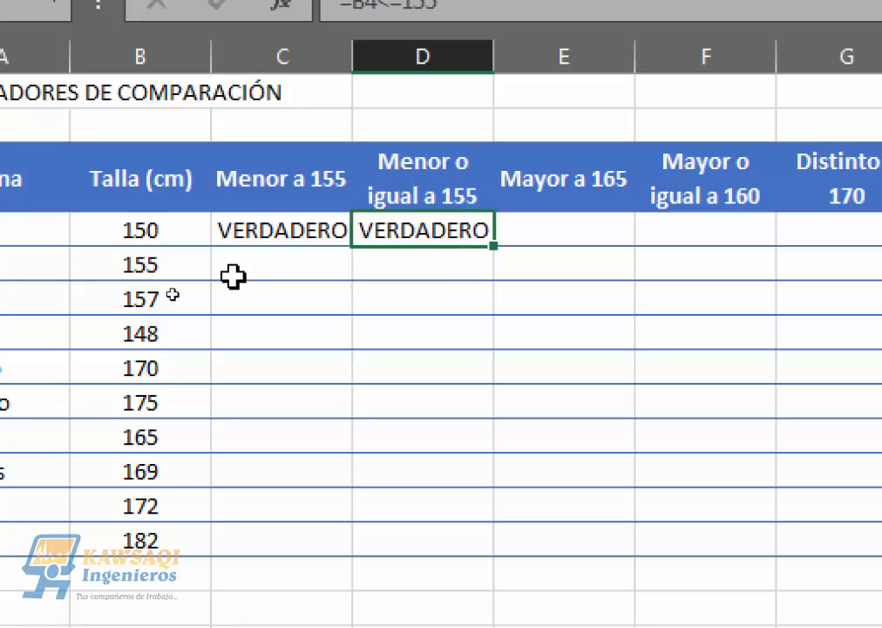
key(Right)
key(Right)
key(Right)
key(Right)
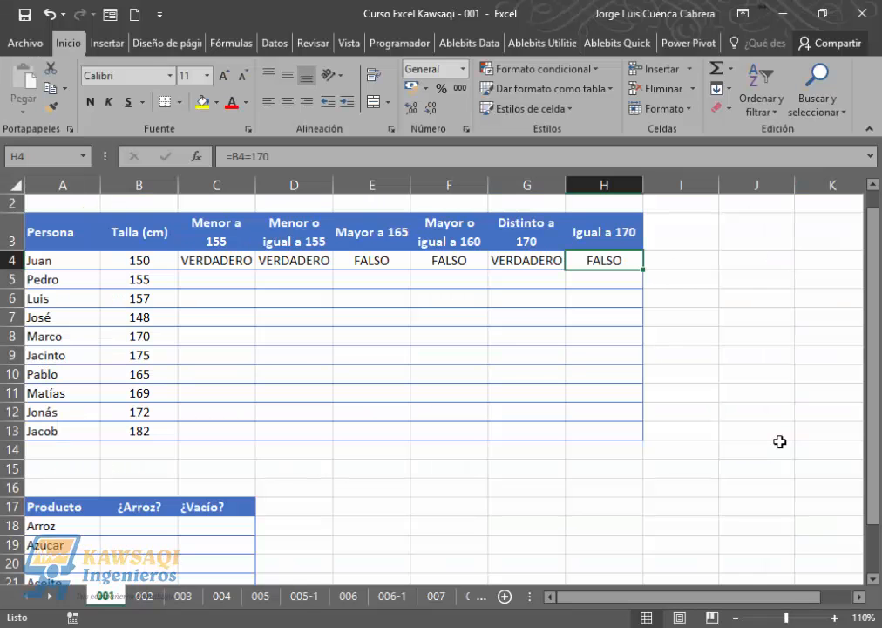
click(560, 371)
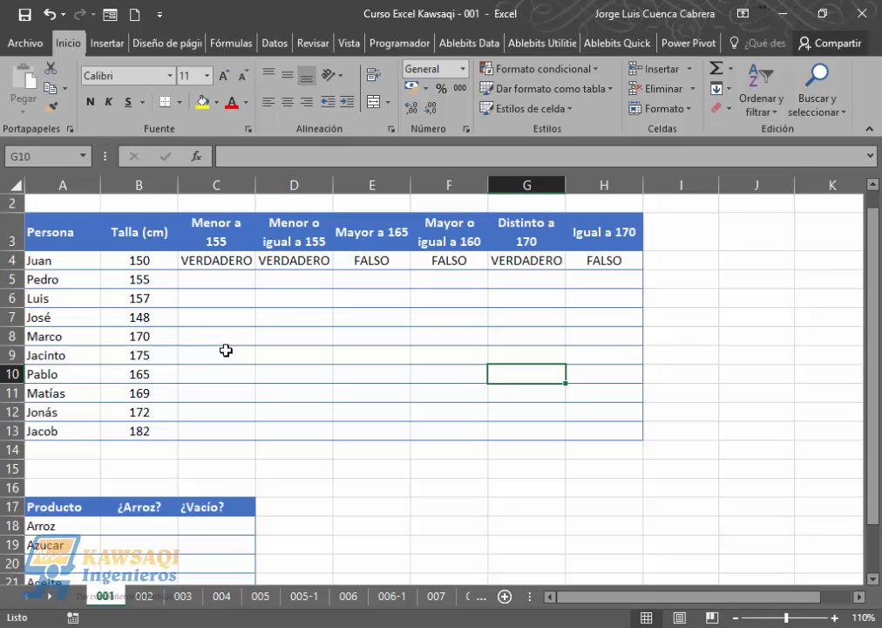
Copy the comparison formulas in C4:H4 down to row 13 and check the copied formula in H8
click(213, 259)
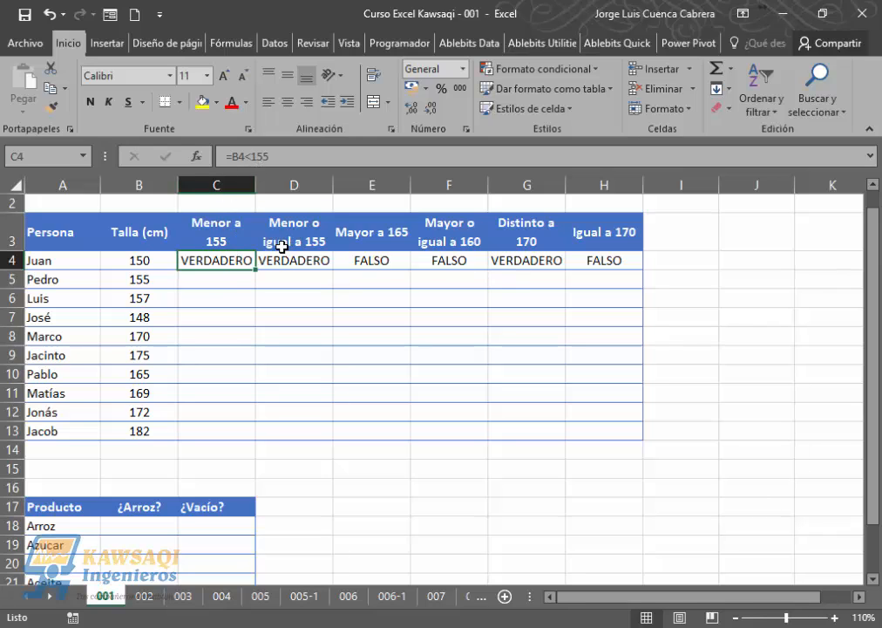
drag(233, 259, 597, 259)
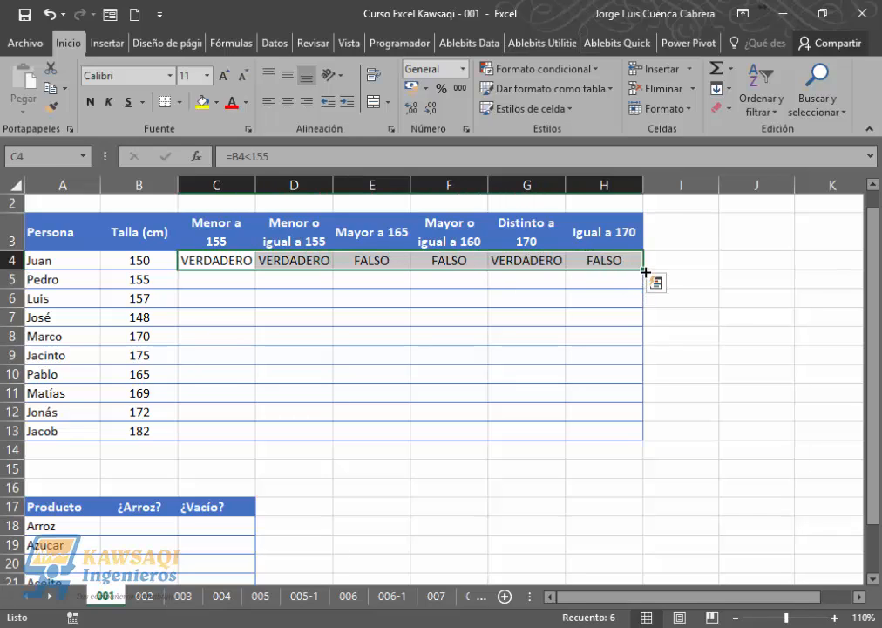
drag(645, 272, 648, 439)
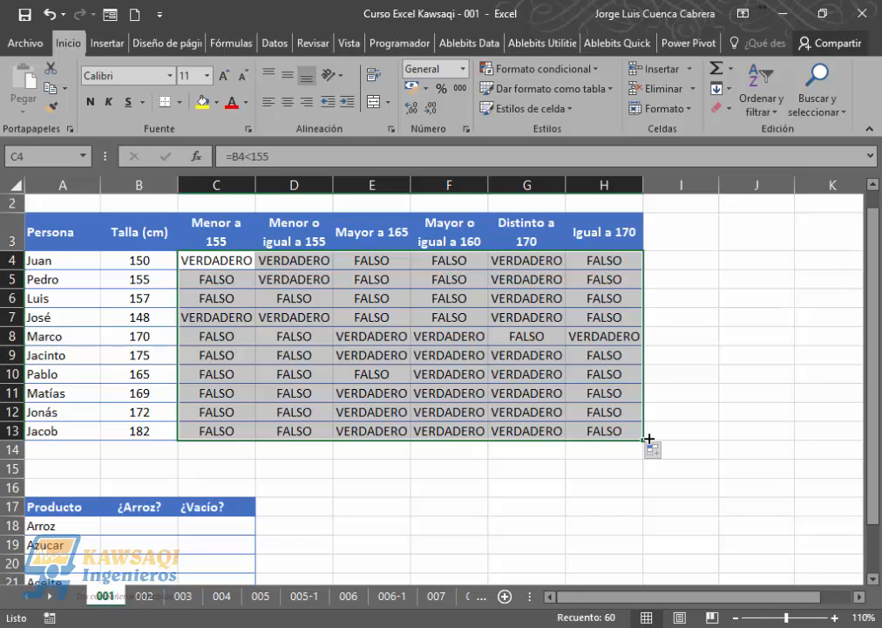
click(609, 339)
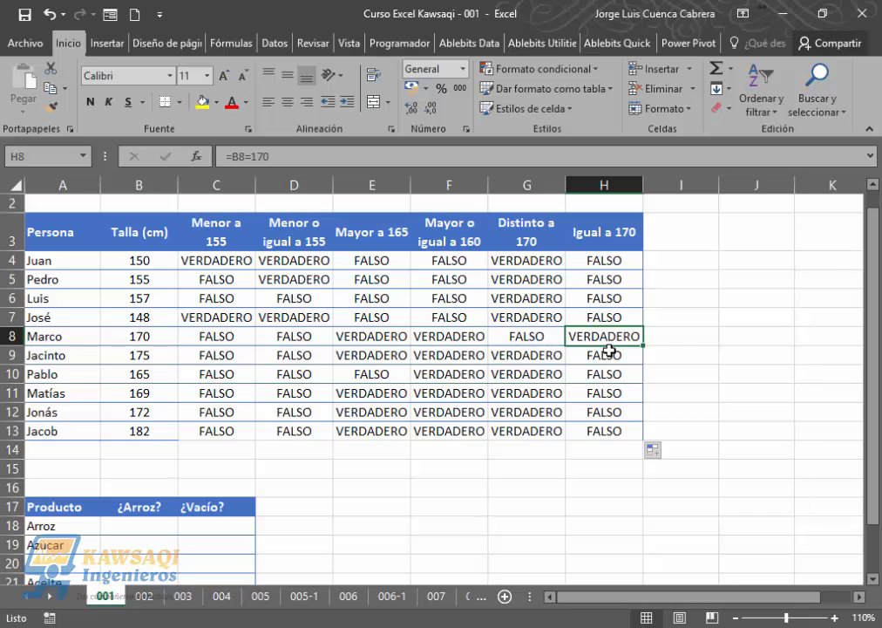
Enter the formula =A18="Arroz" in cell B18 of the product table's ¿Arroz? column
drag(876, 250, 877, 328)
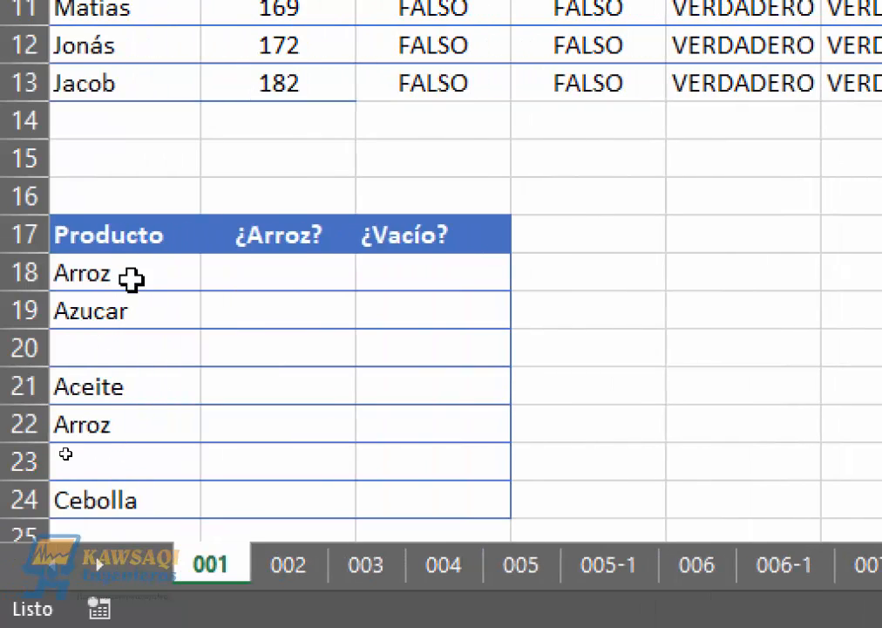
click(286, 275)
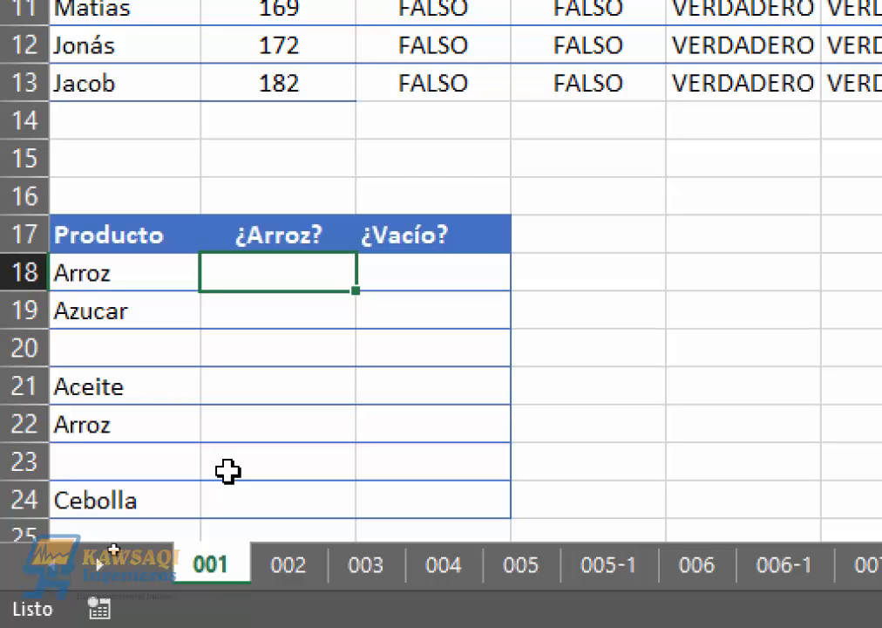
text(=)
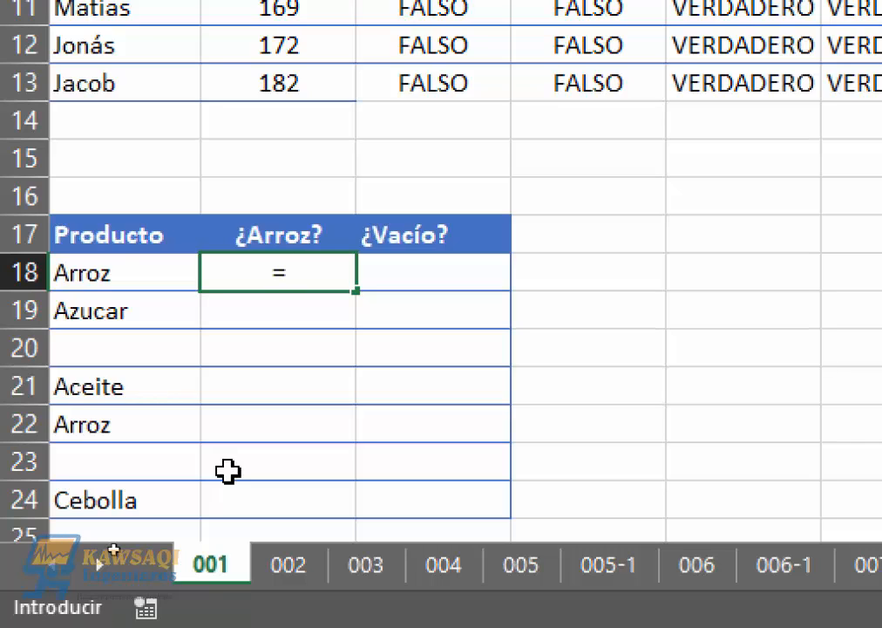
click(109, 262)
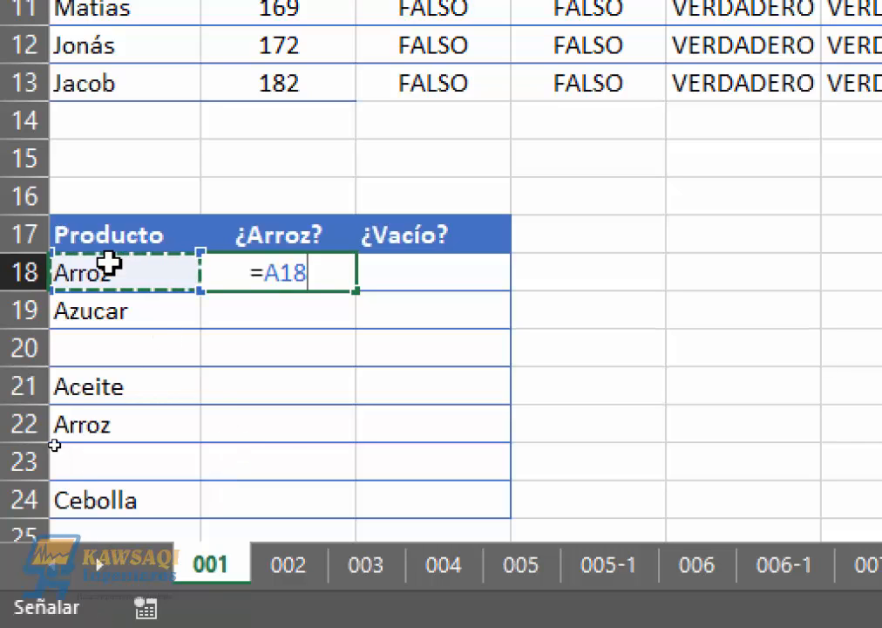
text(=)
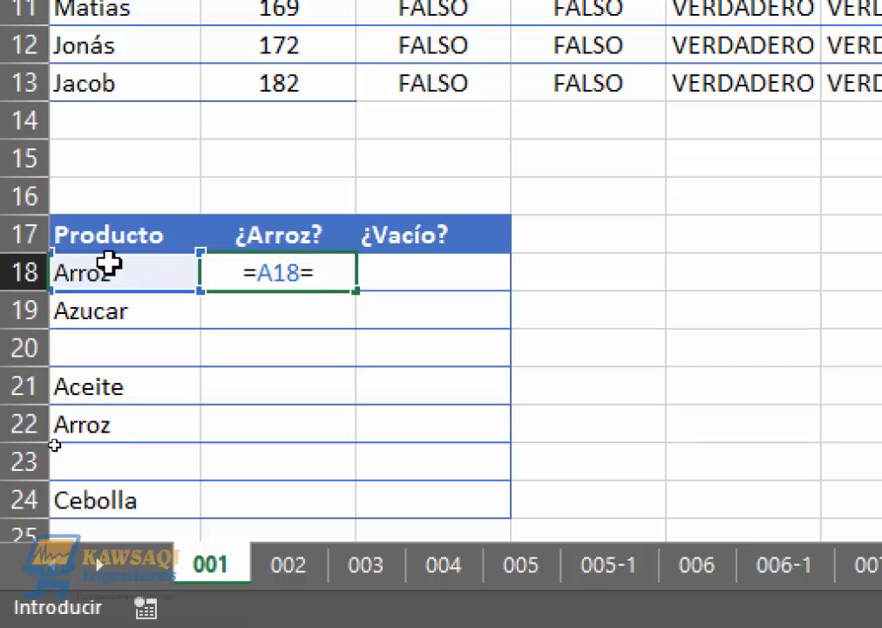
text(")
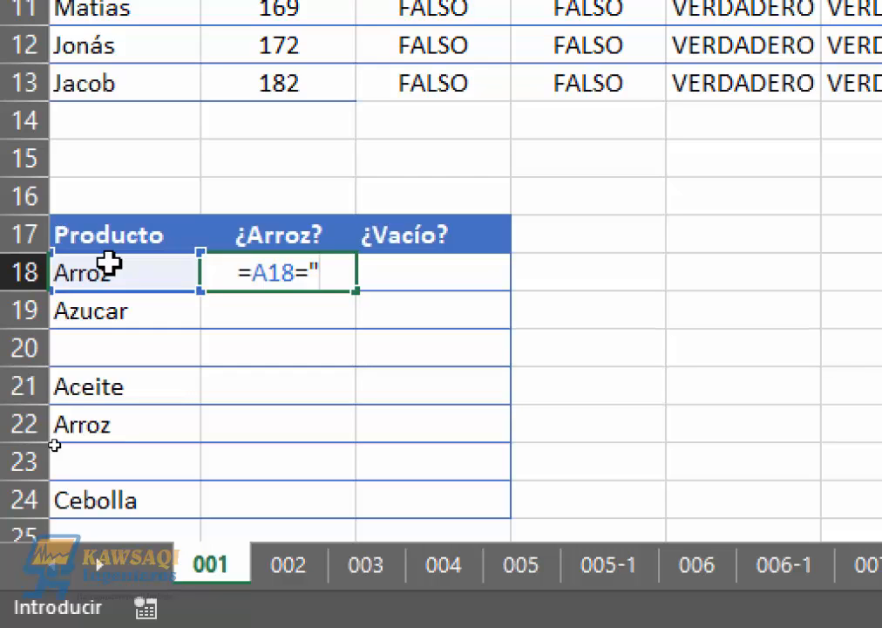
text(A)
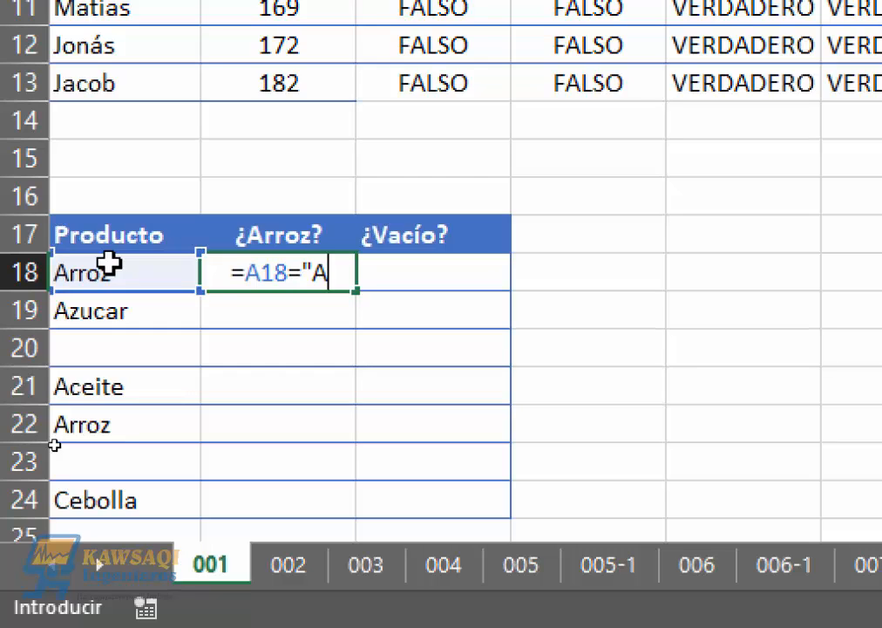
text(rroz")
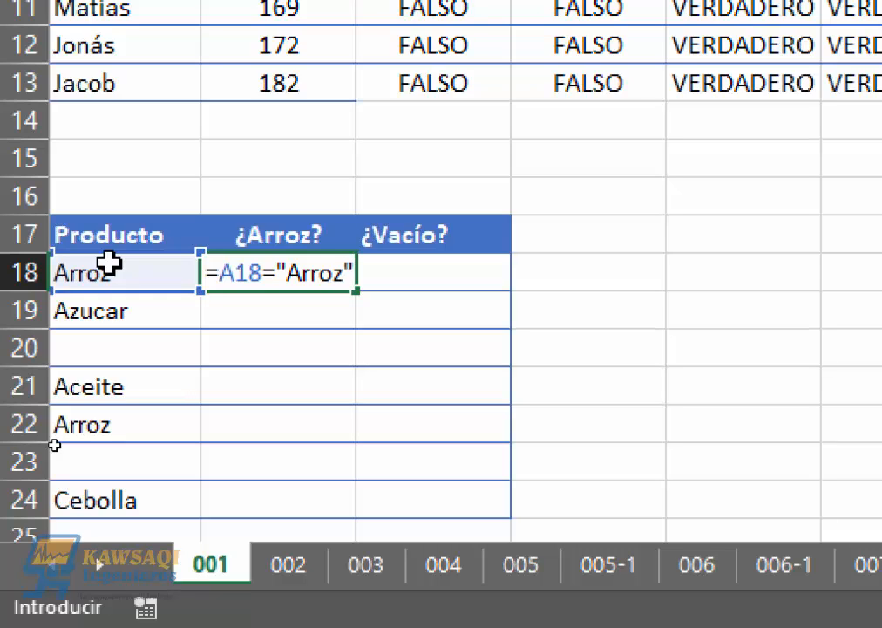
key(Return)
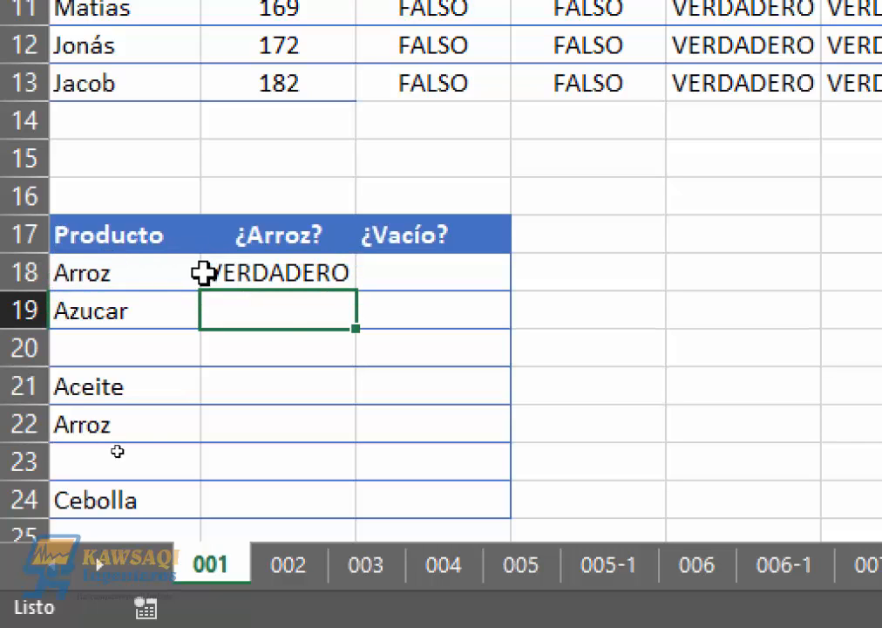
Copy the ¿Arroz? formula in B18 down to row 24 of the product table
click(284, 274)
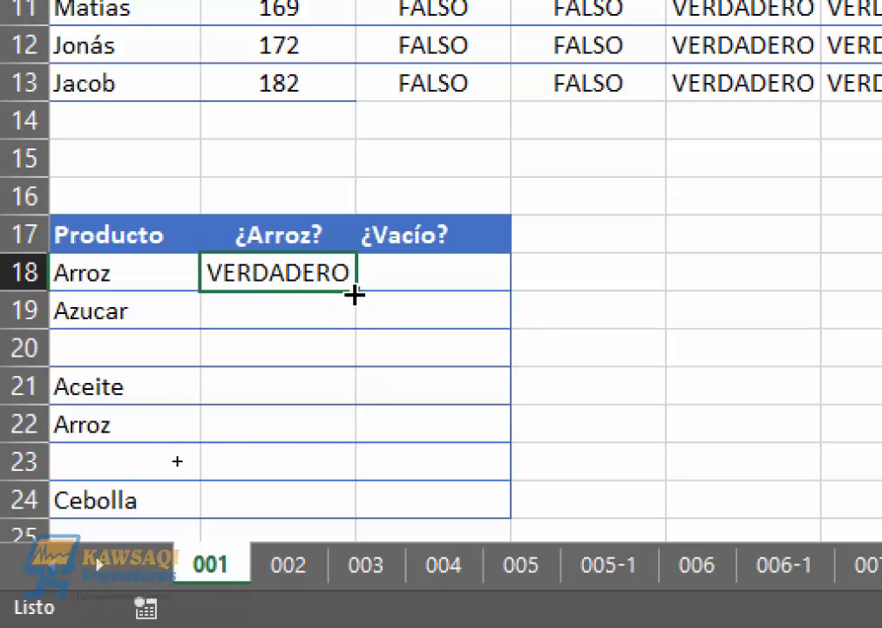
drag(352, 294, 320, 349)
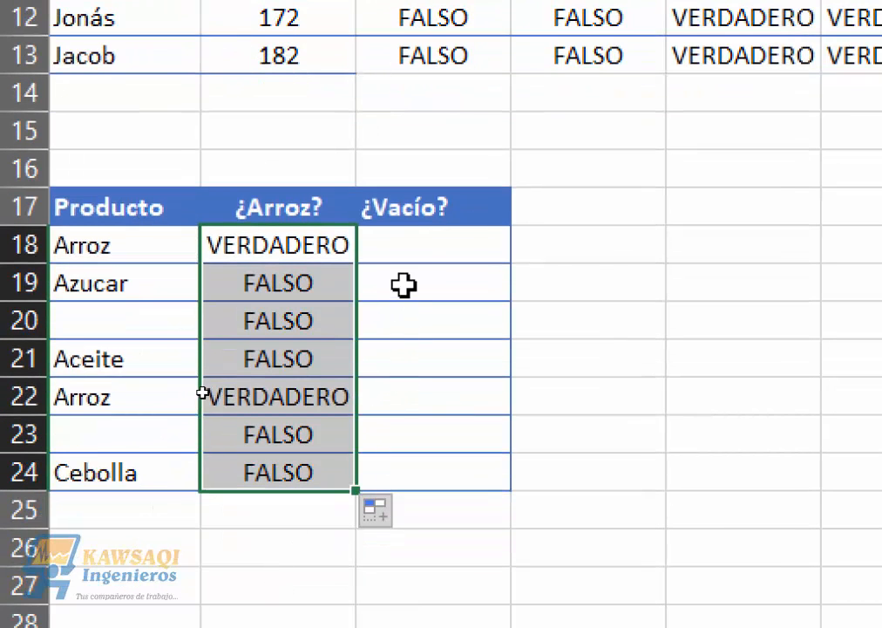
Enter the formula =A18="" in cell C18 of the product table's ¿Vacío? column
click(446, 241)
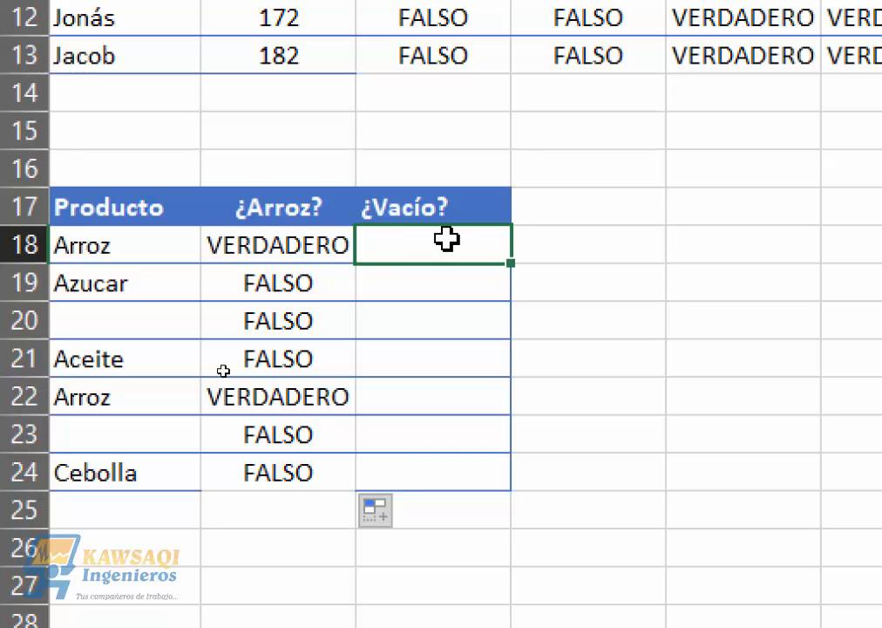
text(=)
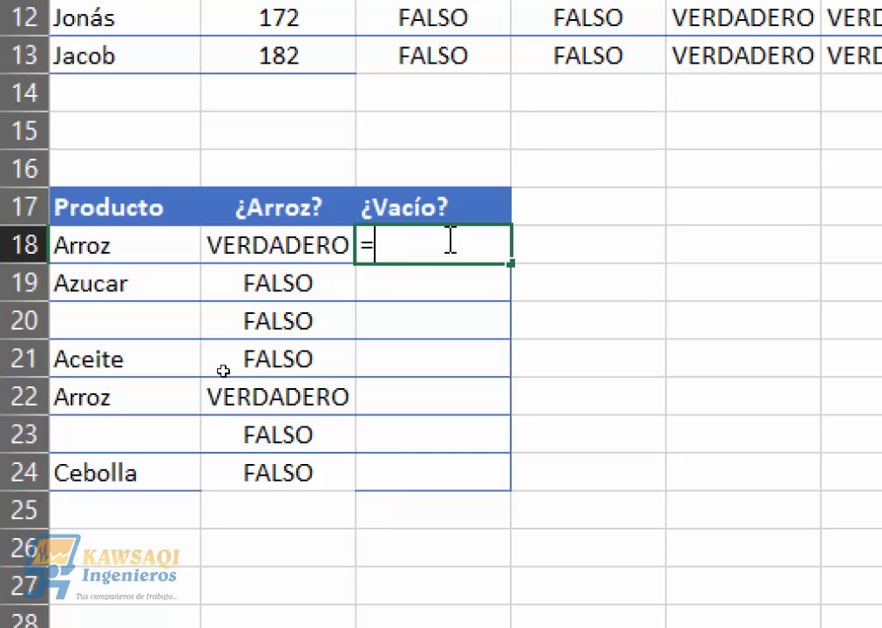
click(144, 256)
text(=)
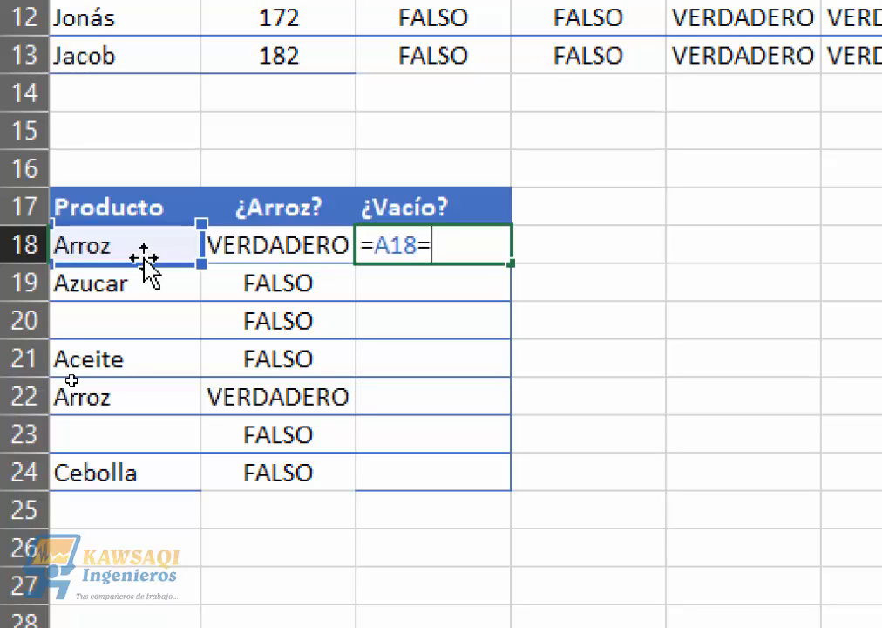
text("")
key(Return)
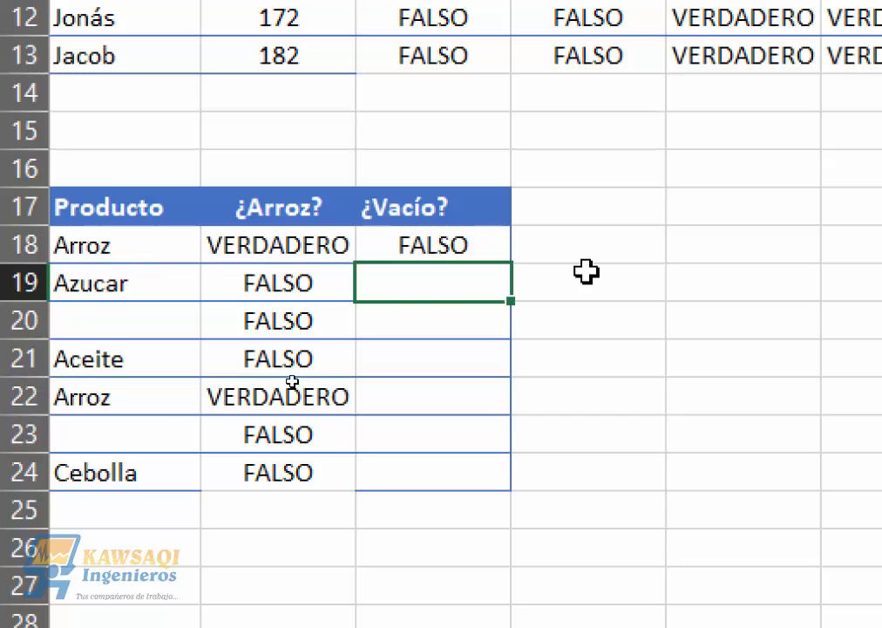
Copy the ¿Vacío? formula in C18 down to row 24
click(490, 248)
drag(507, 263, 490, 495)
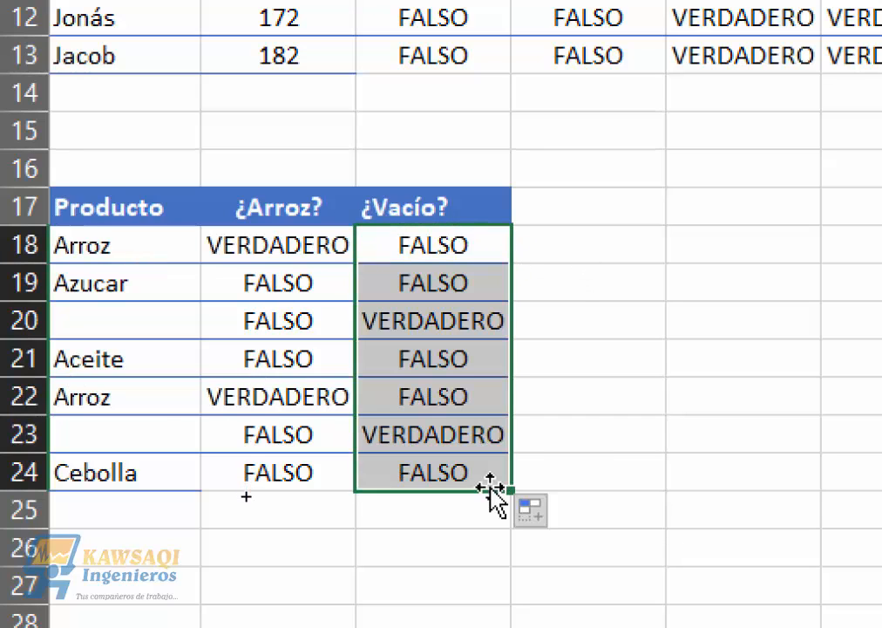
click(646, 429)
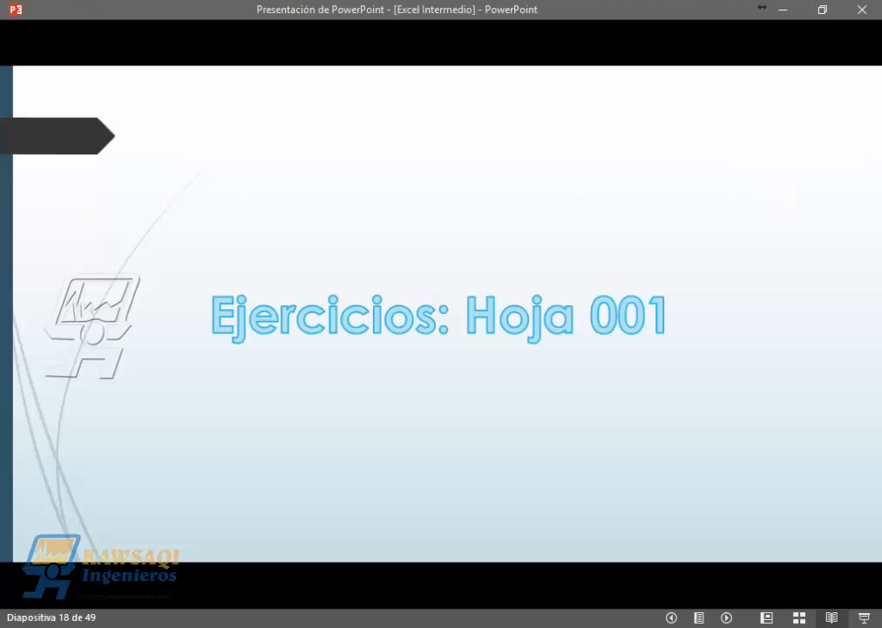
Advance the PowerPoint presentation to the slide LA FUNCIÓN "SI"
key(Right)
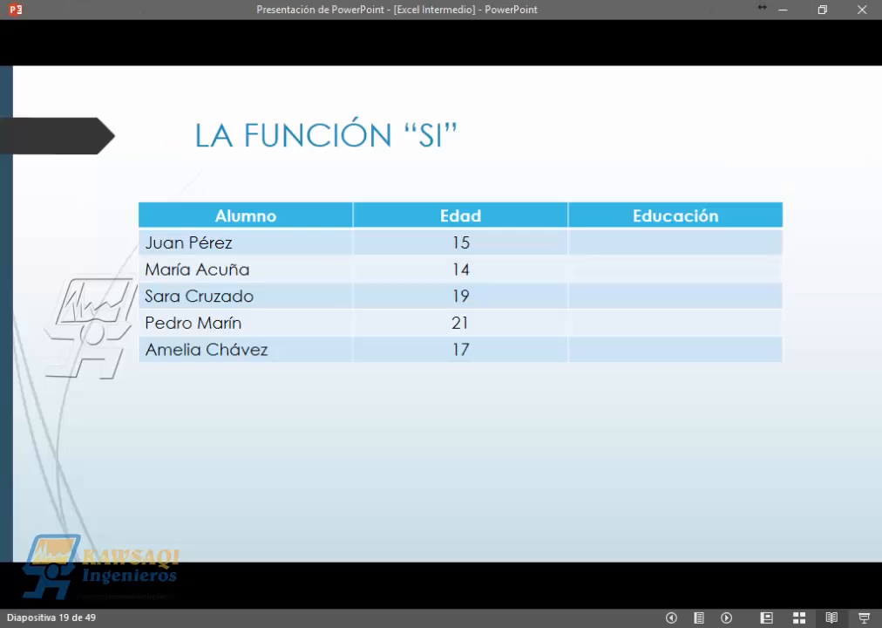
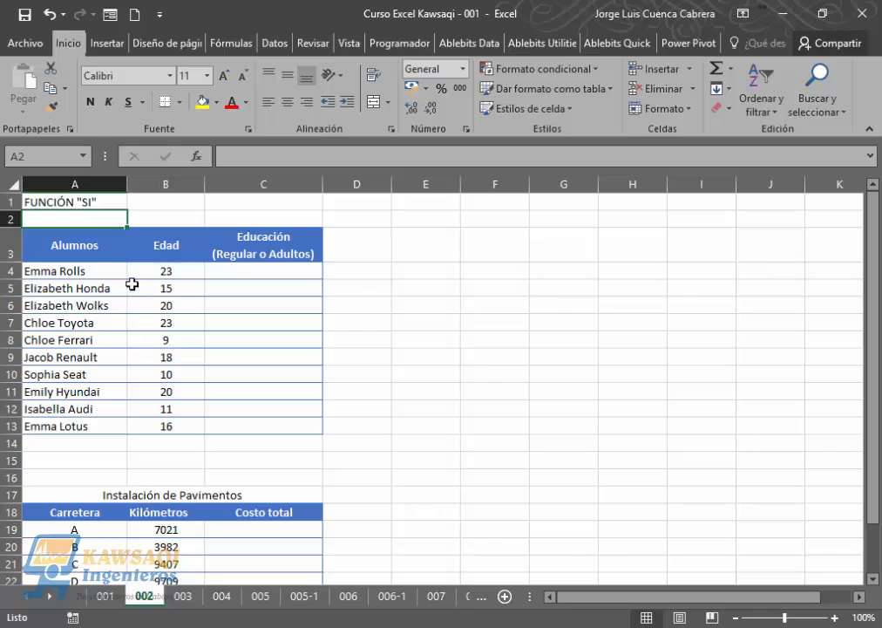
Enter the formula =SI(B4>=18;"Adultos";"Regular") in cell C4 of the Educación column on Excel sheet 002
click(253, 274)
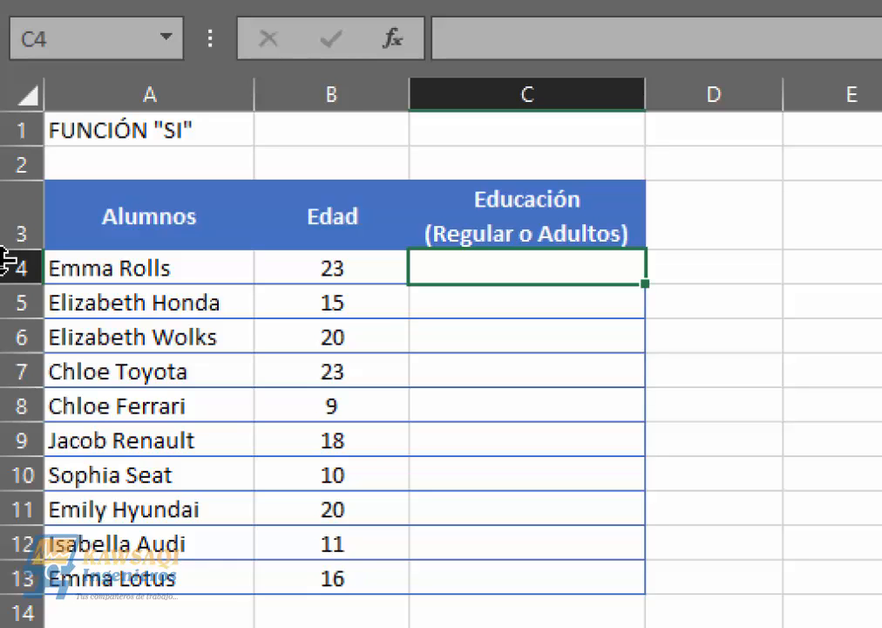
text(=)
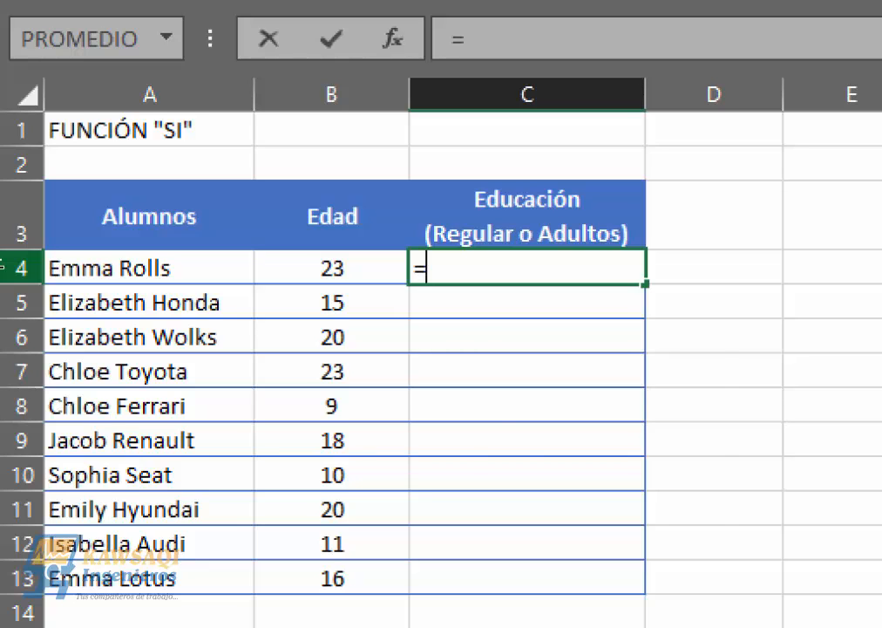
text(si)
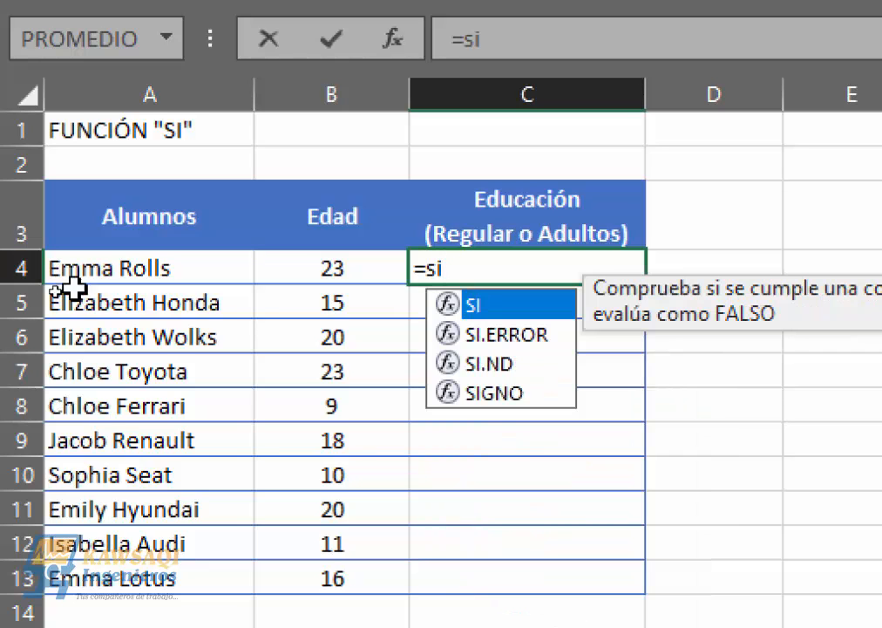
double_click(521, 312)
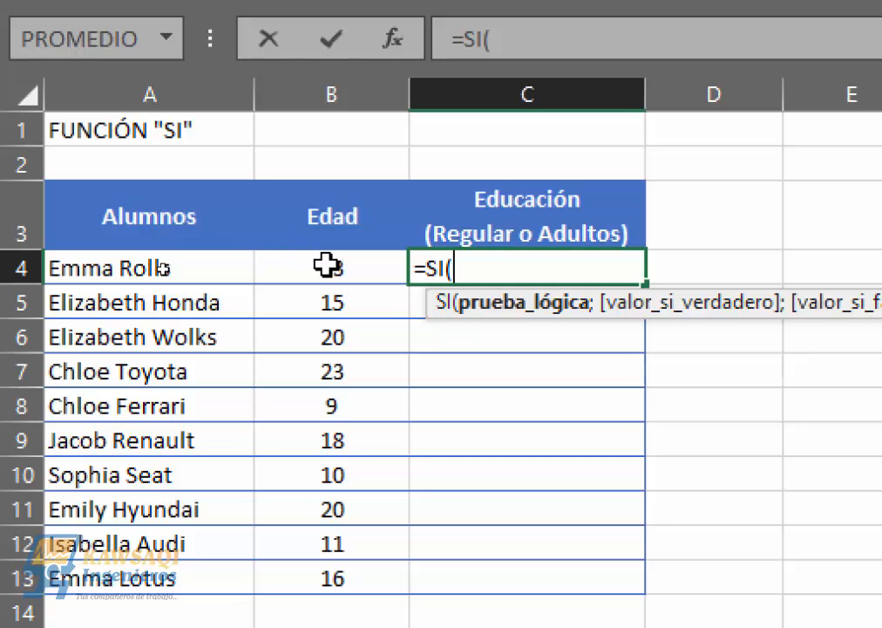
click(326, 266)
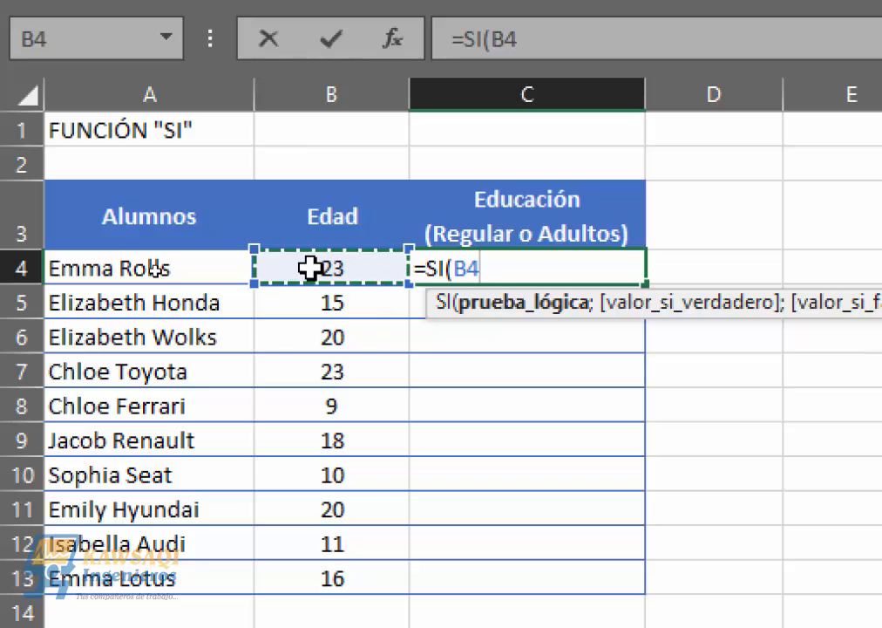
text(>)
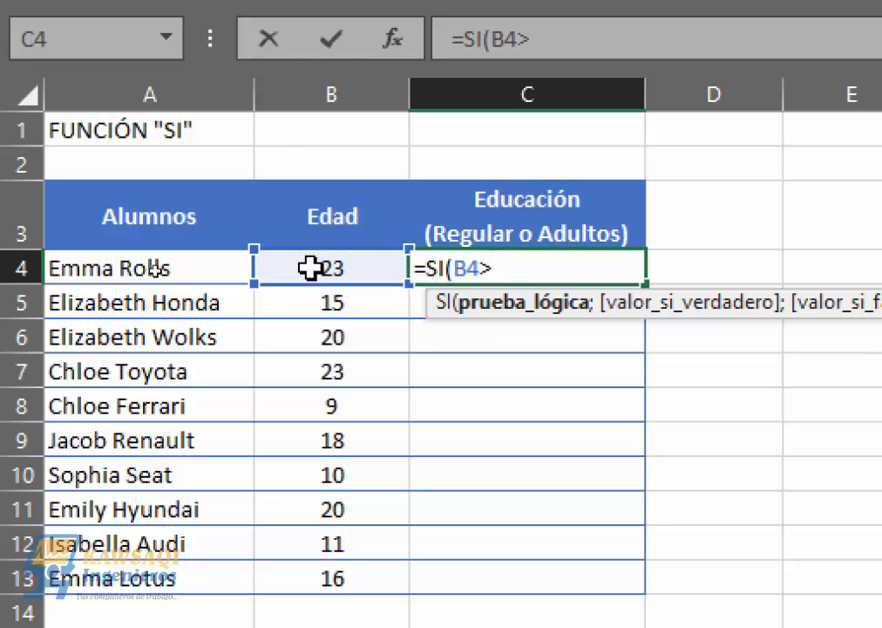
text(=18)
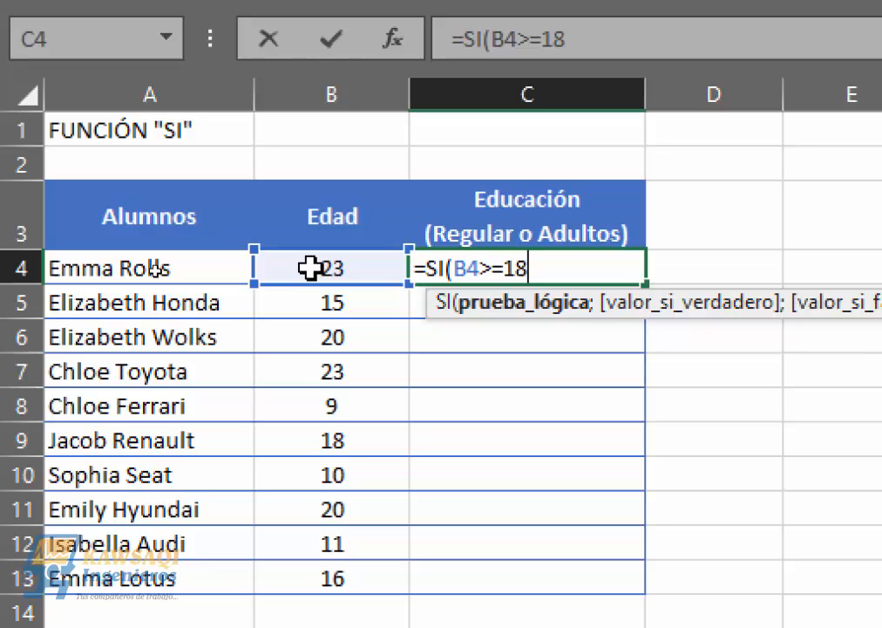
text(;)
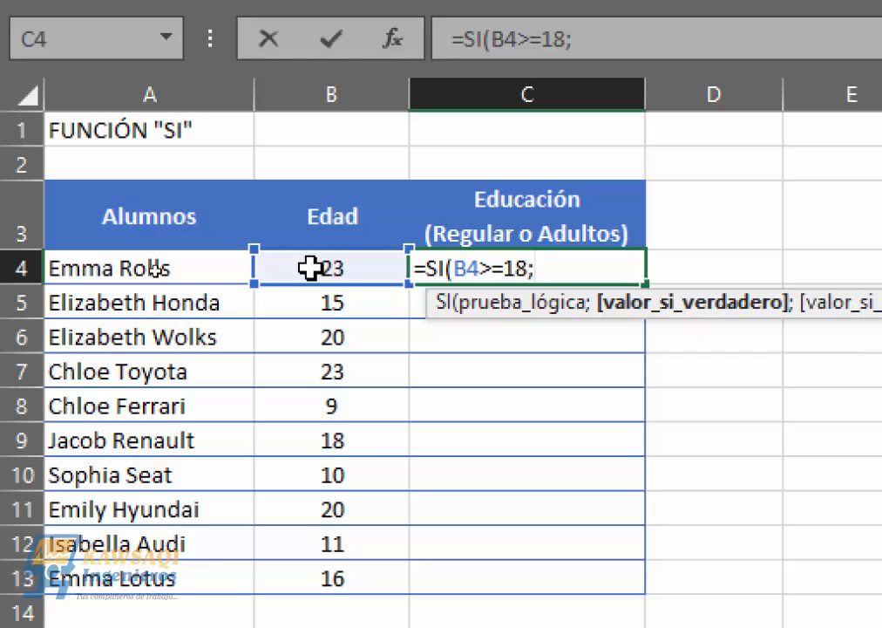
text("Ald)
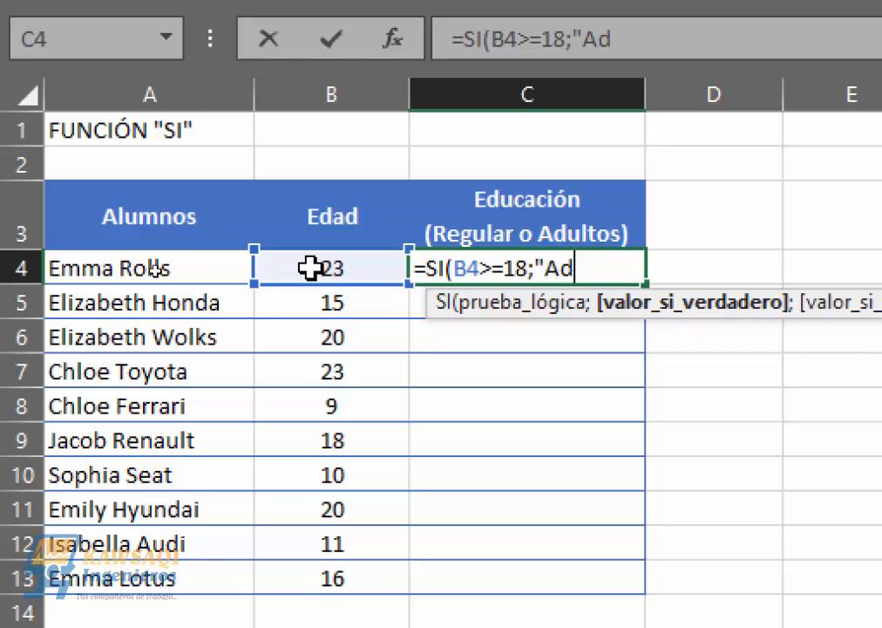
text(ultos")
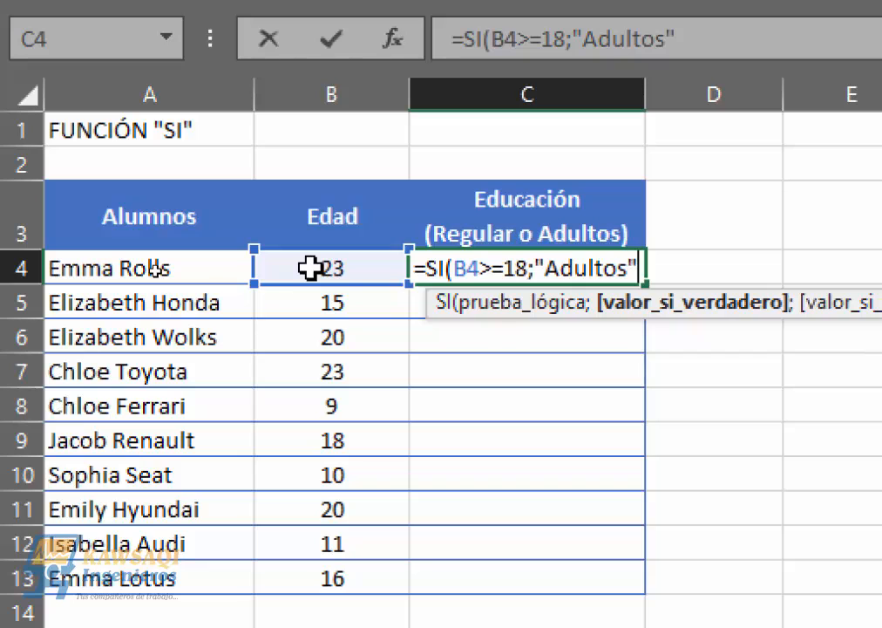
text(;)
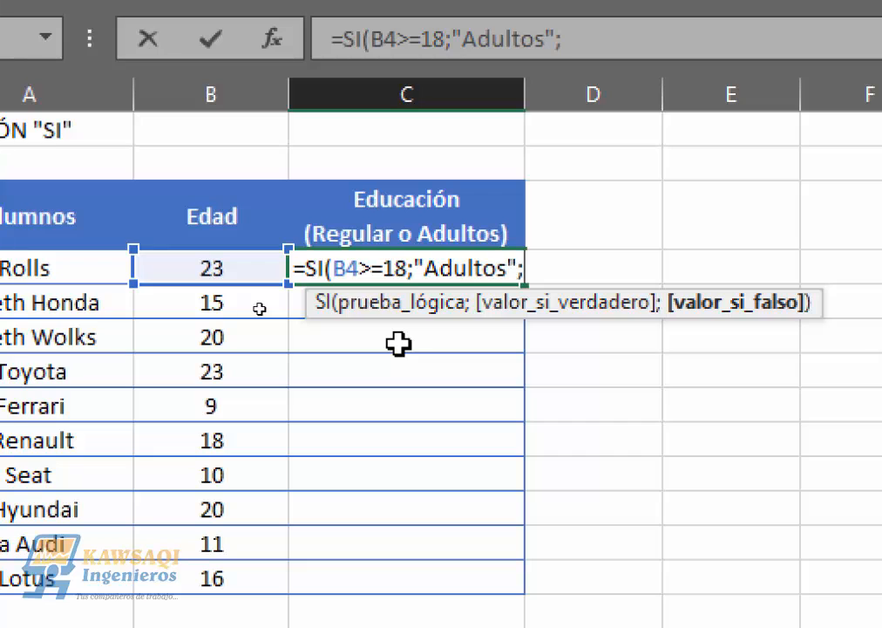
text("Regular)
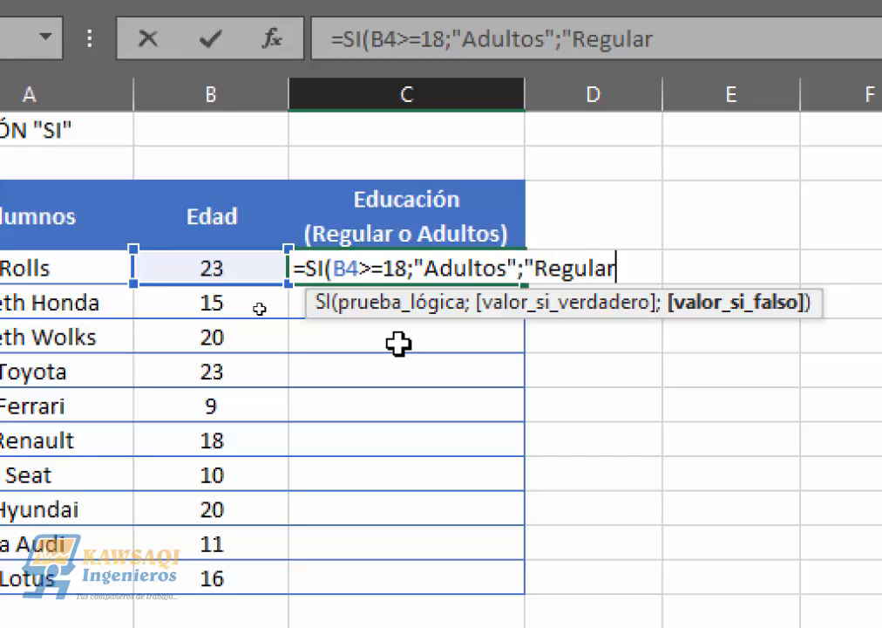
text("))
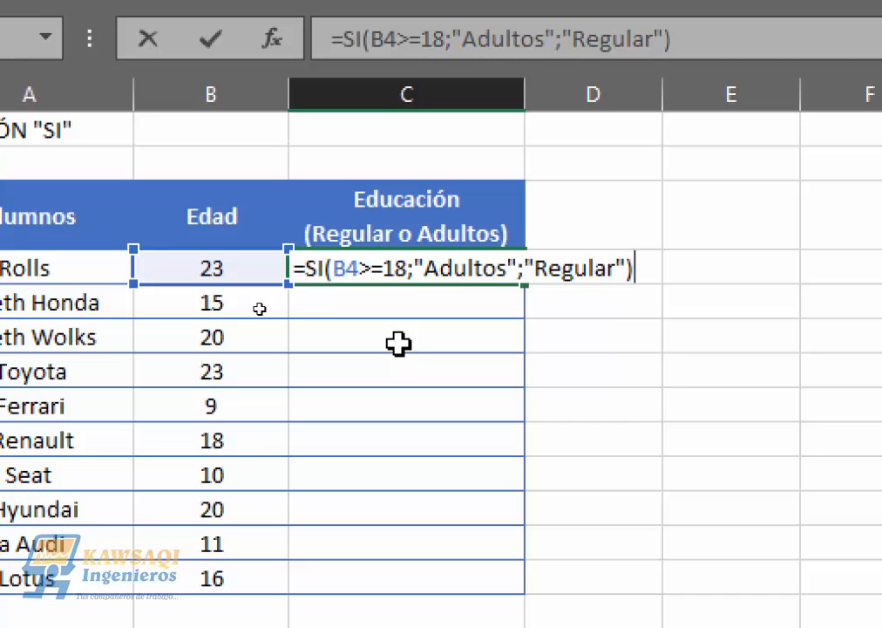
key(shift+Tab)
key(Tab)
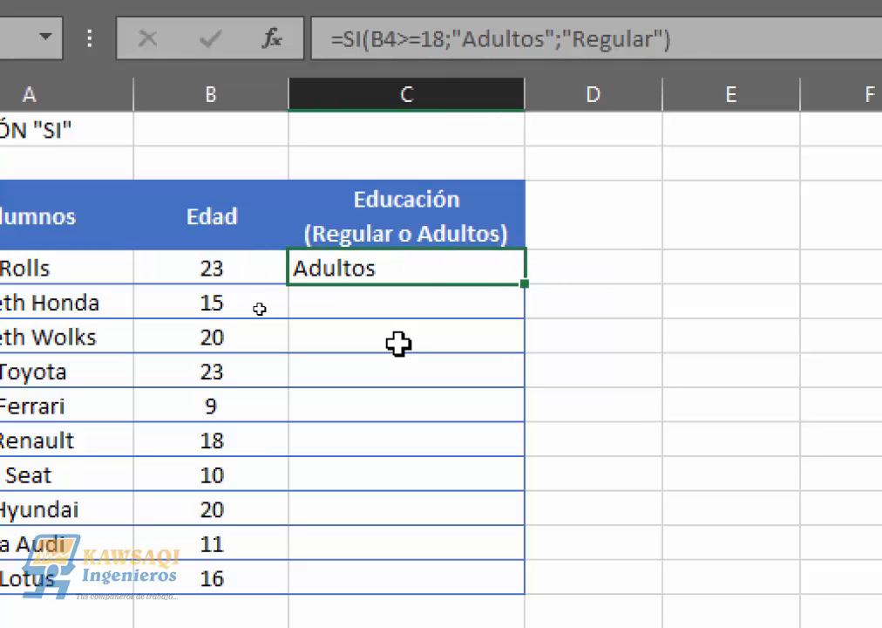
Examine the arguments of the SI formula in C4, from the false value back through the formula, leaving it as entered
key(F2)
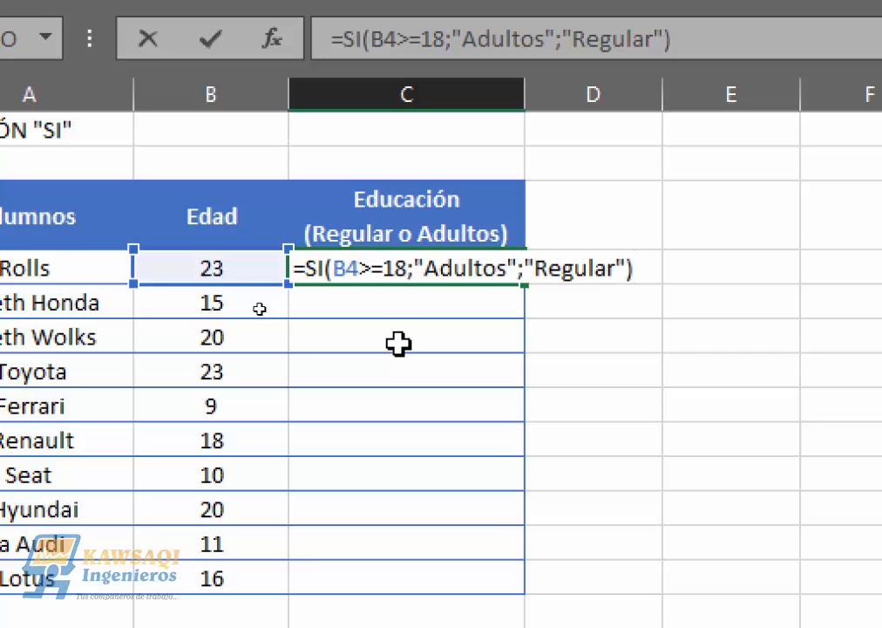
key(Left)
key(Left)
key(Left)
key(Left)
key(Left)
key(Left)
key(Left)
key(Left)
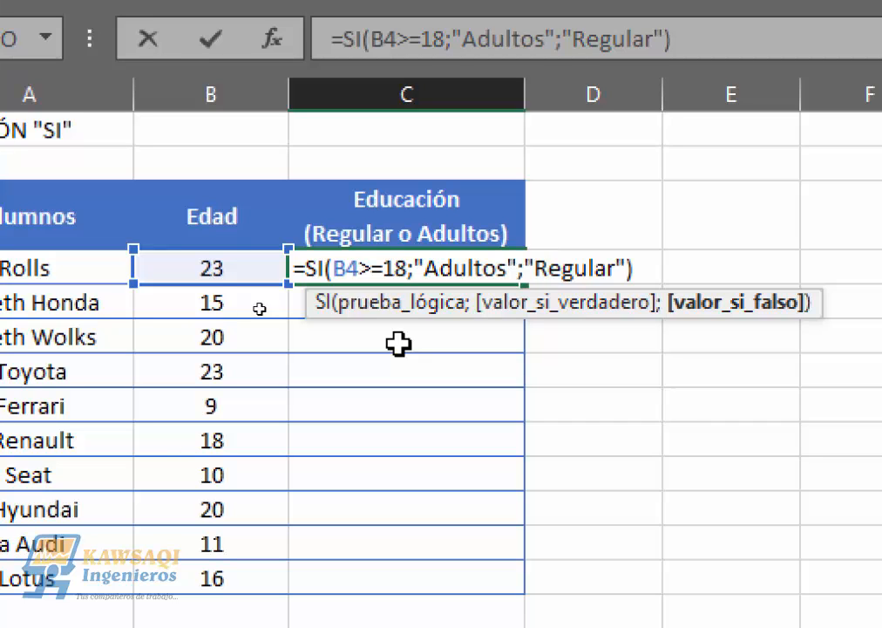
key(Return)
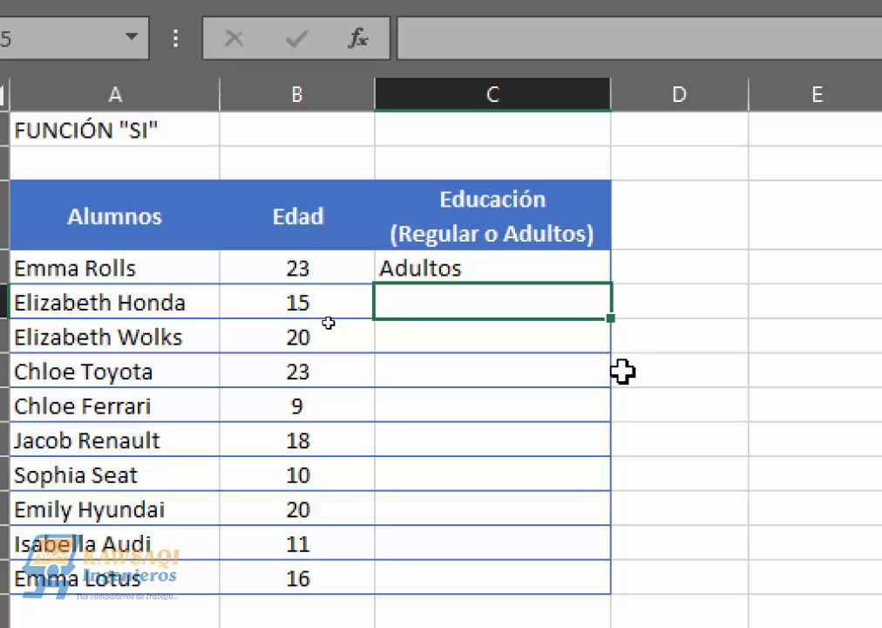
Enter the formula =SI(B5>=18;"Adultos";"Regular") in cell C5 of the Educación column
text(=)
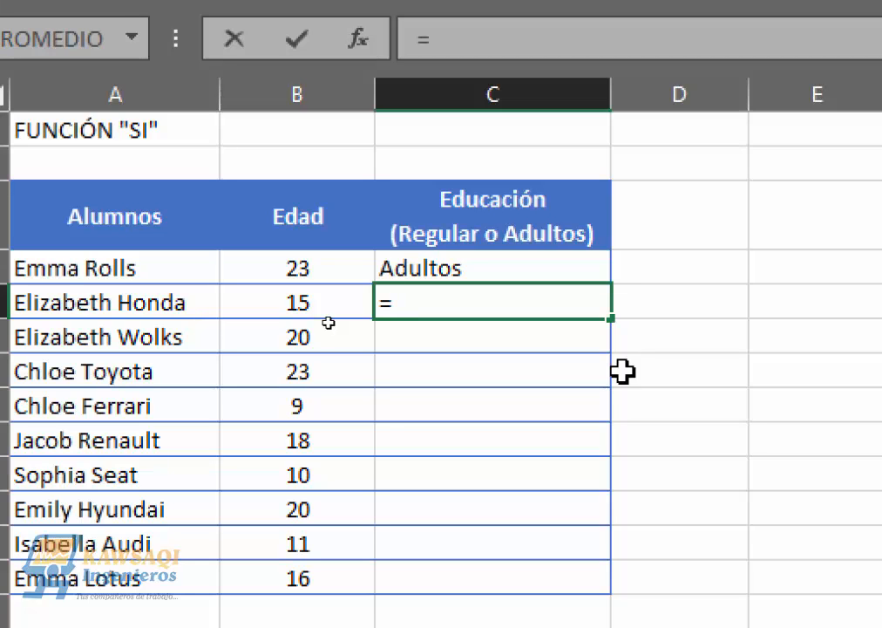
text(si)
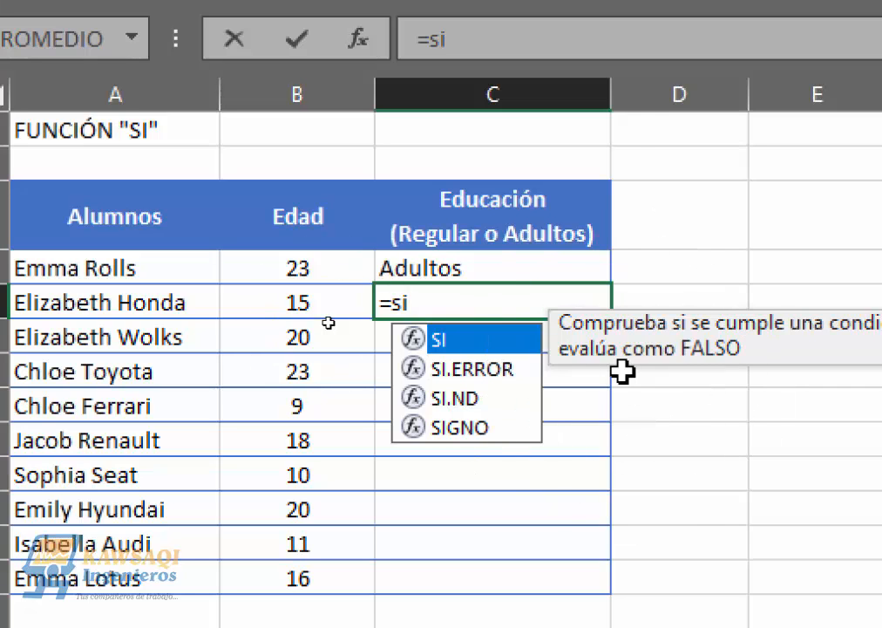
text(()
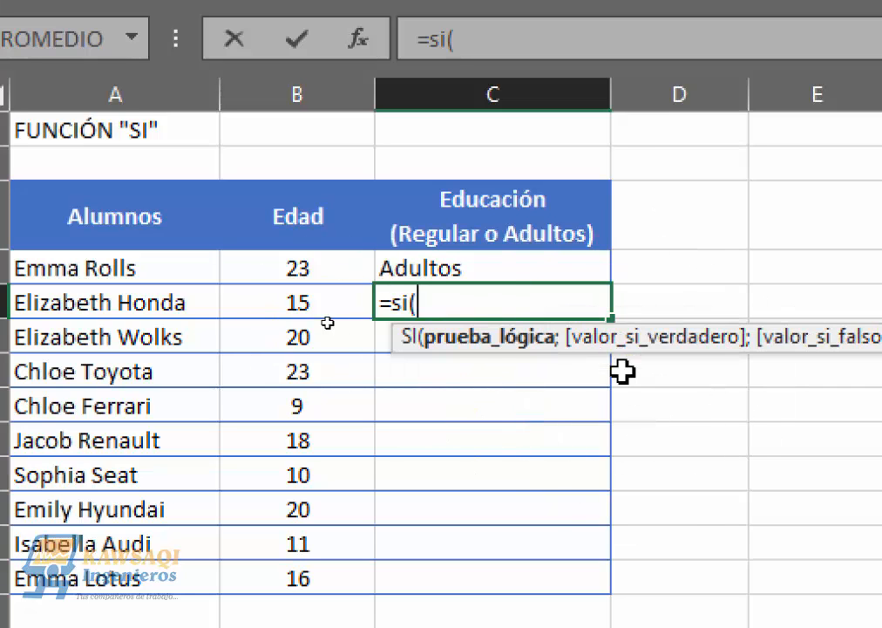
click(329, 302)
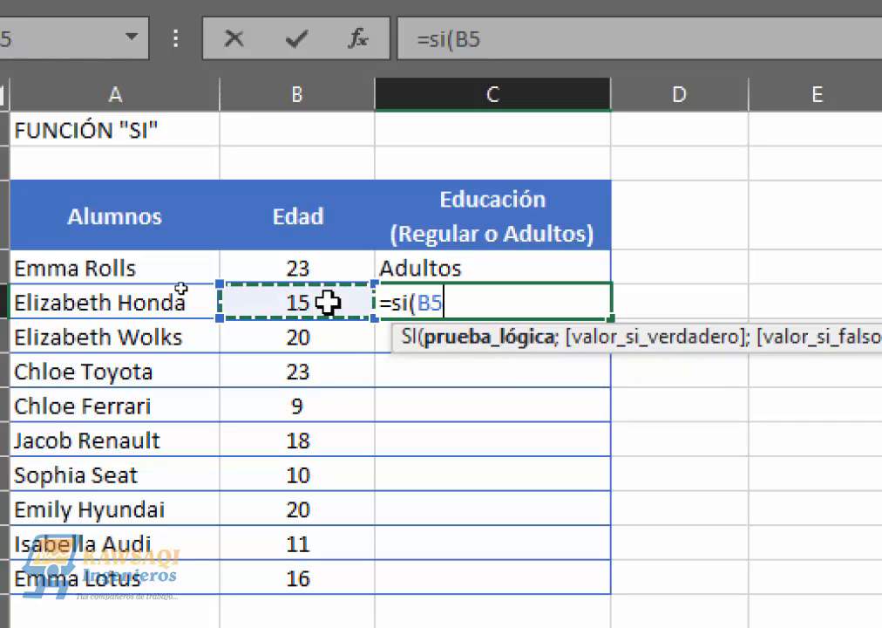
text(<)
key(BackSpace)
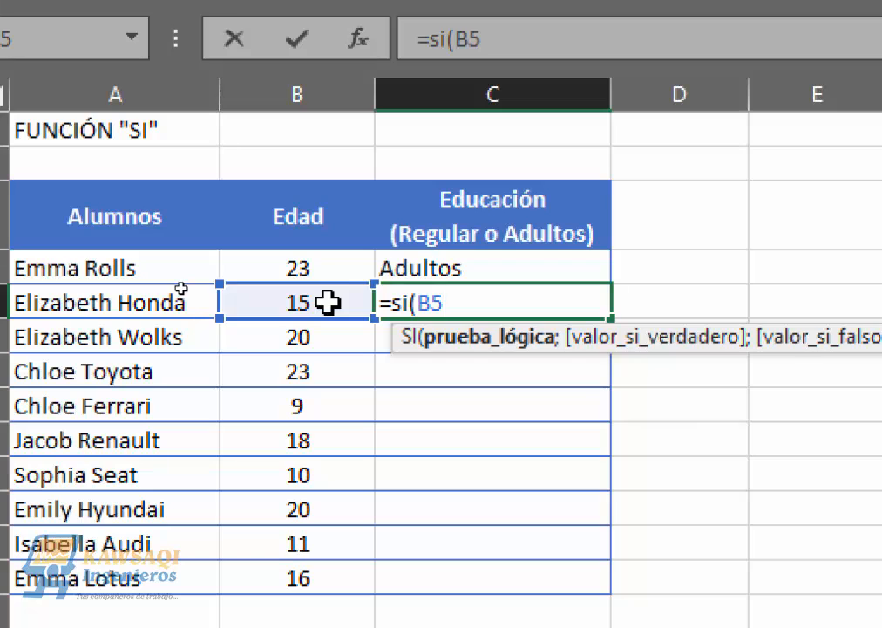
text(>=18;)
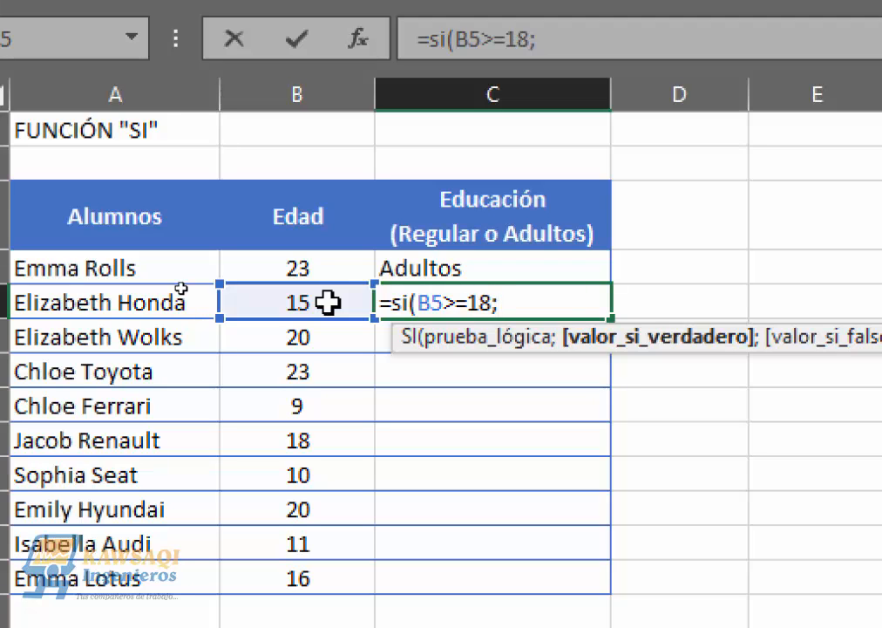
text("Ad)
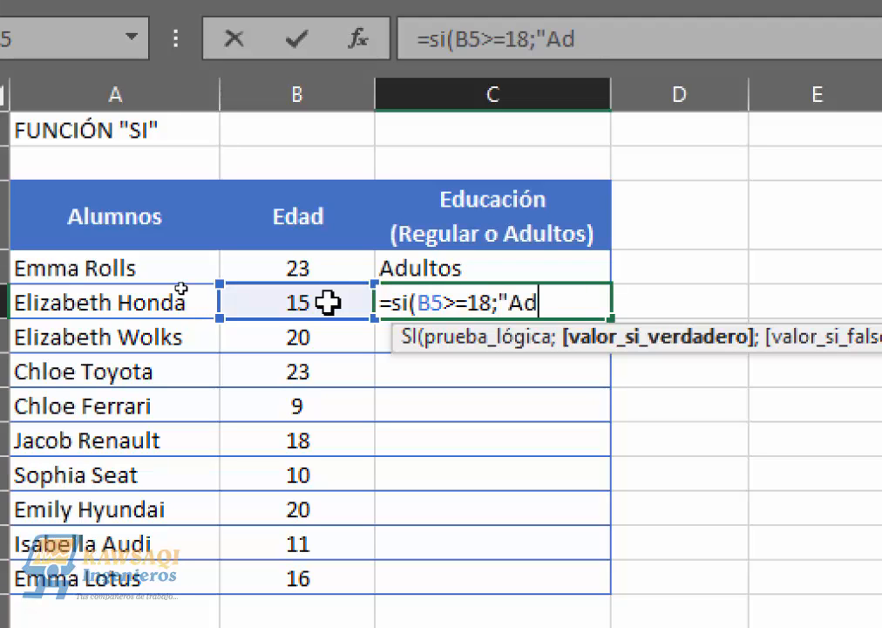
text(ultos")
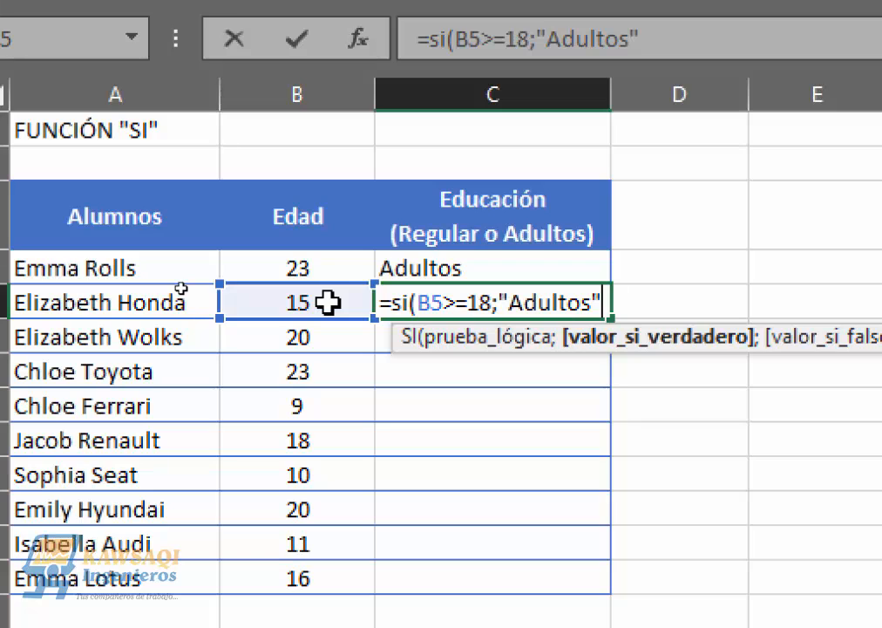
text(;)
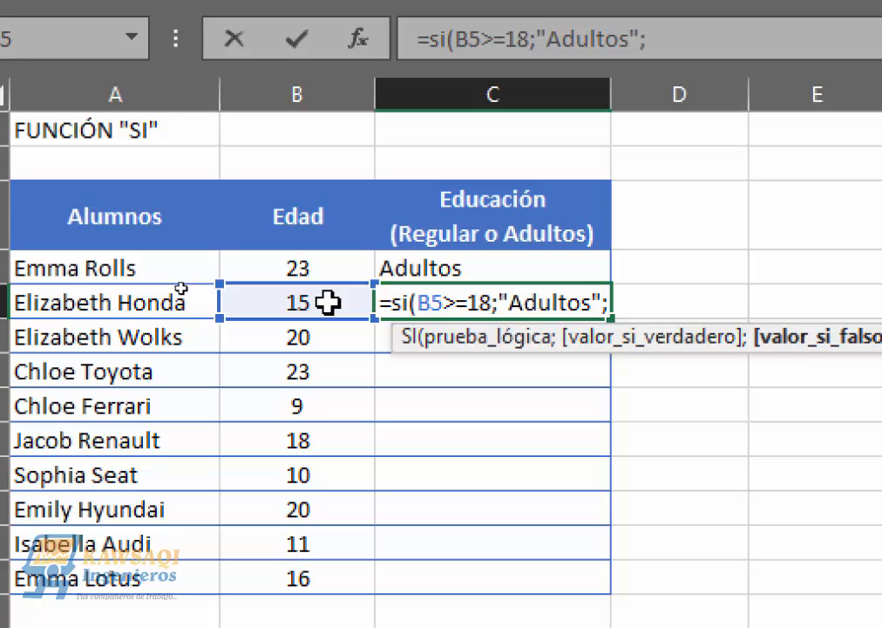
text(")
text(Reg)
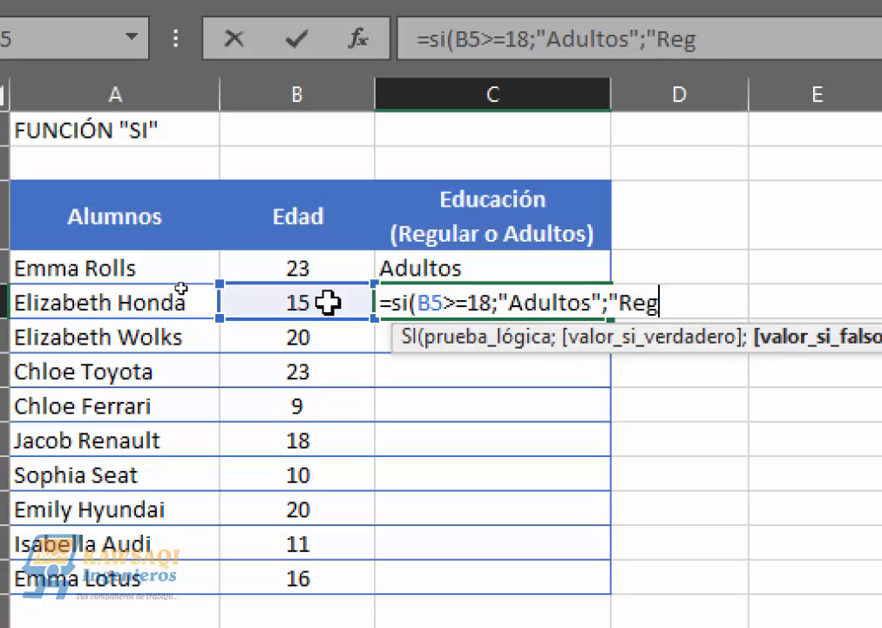
text(ular")
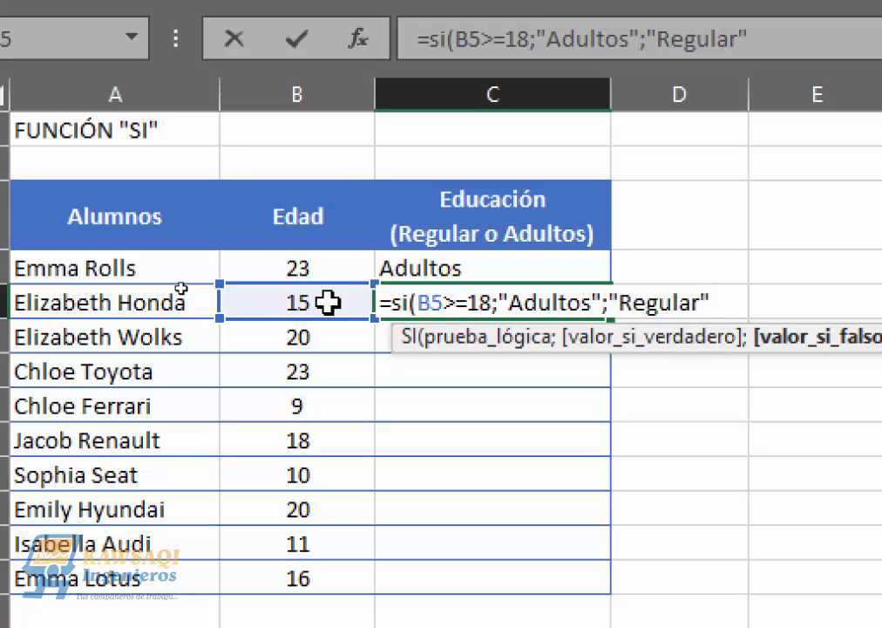
key(Return)
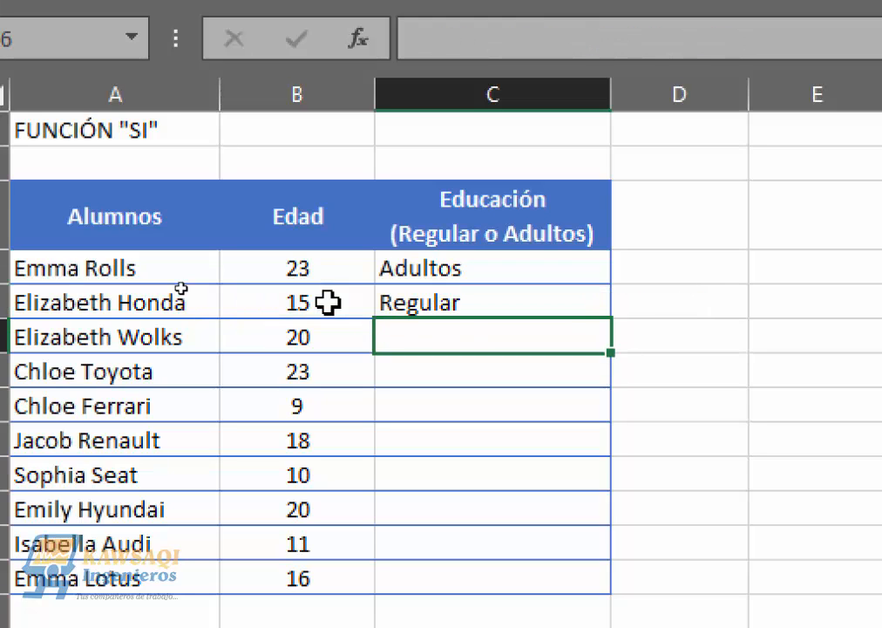
Compare the SI formulas in C4 and C5, and fill the C4 formula down the Educación column to C13
click(492, 274)
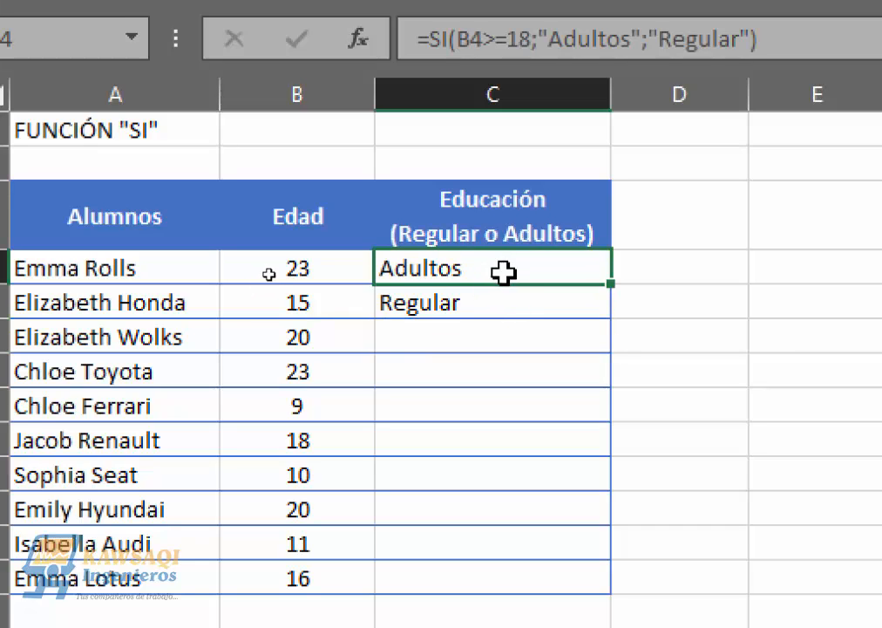
click(505, 293)
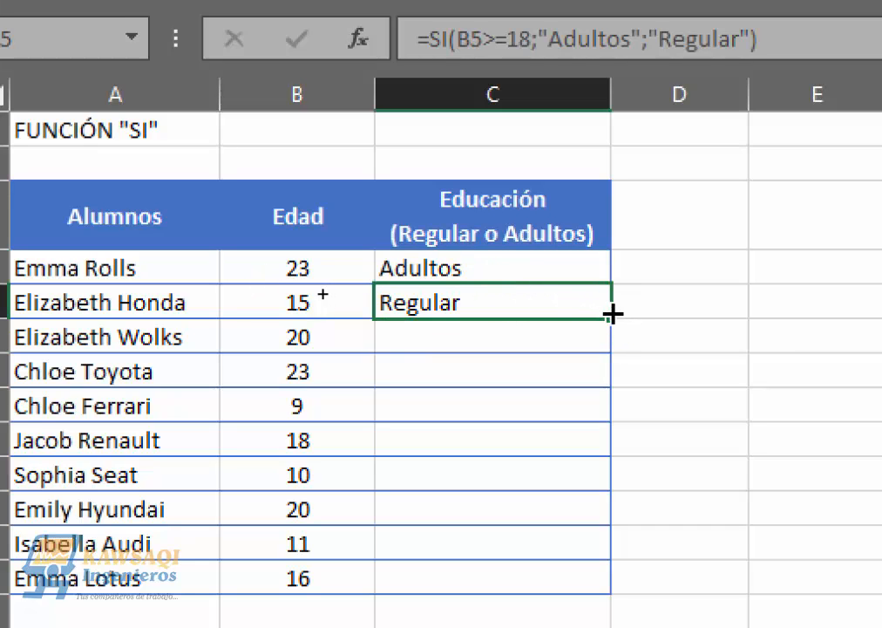
click(506, 270)
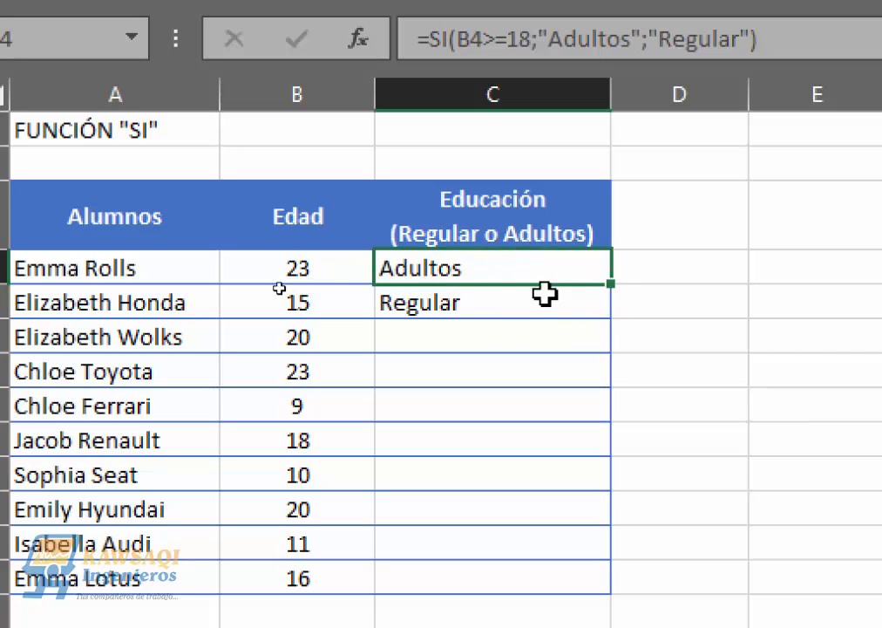
click(513, 302)
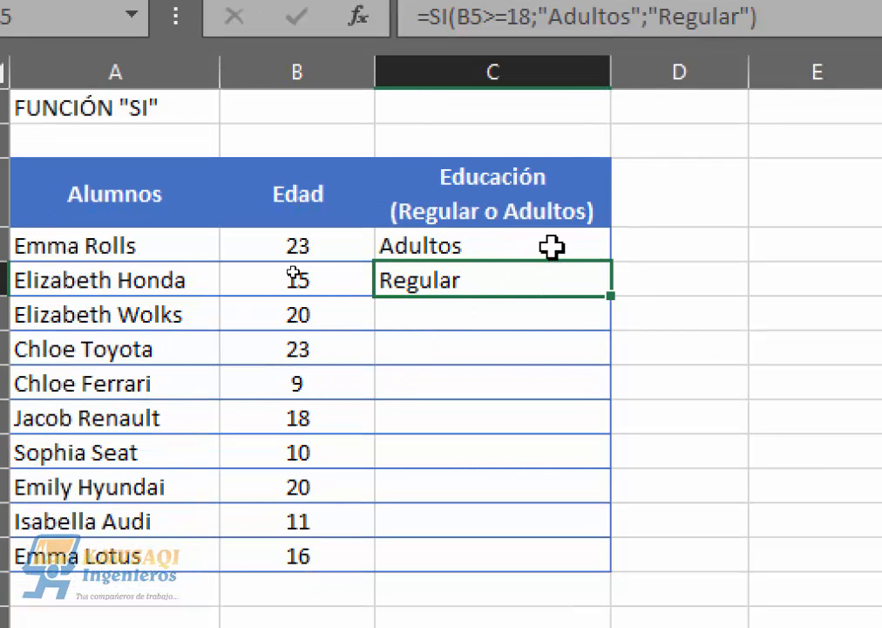
click(555, 246)
drag(612, 268, 598, 573)
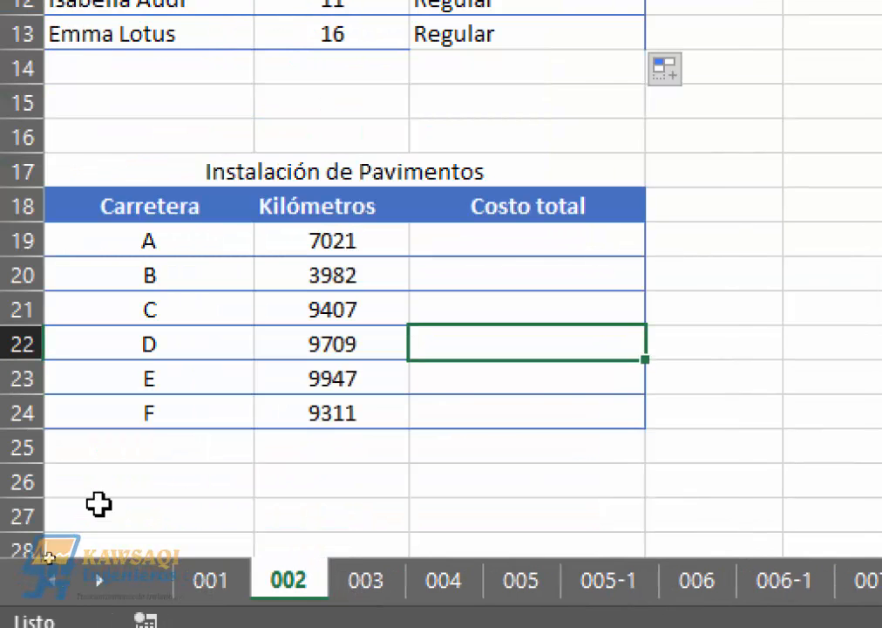
View the Instalación de Pavimentos table from its Costo total column, and show slide 20 with the paving cost rule in PowerPoint's reading view
key(Up)
key(Up)
key(Up)
key(Up)
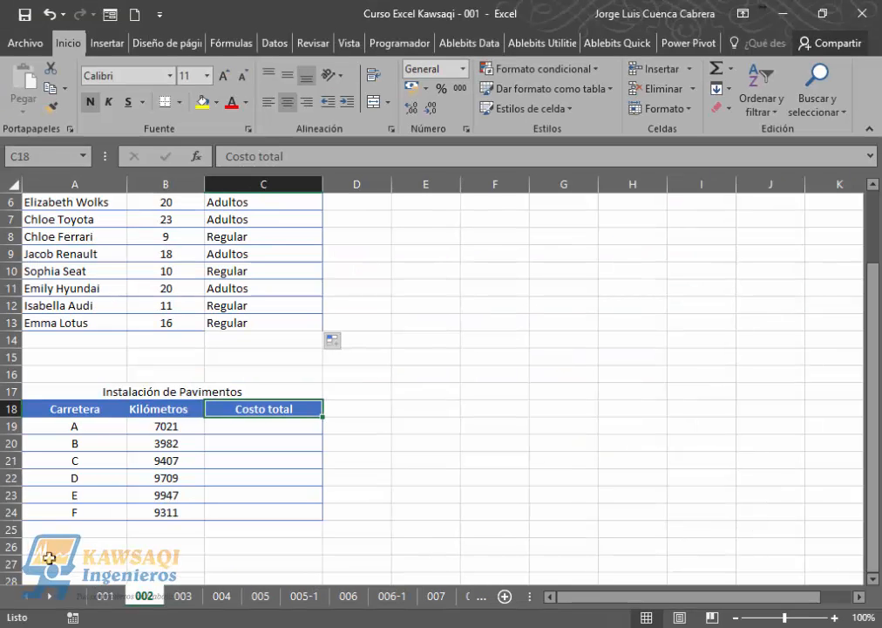
click(509, 626)
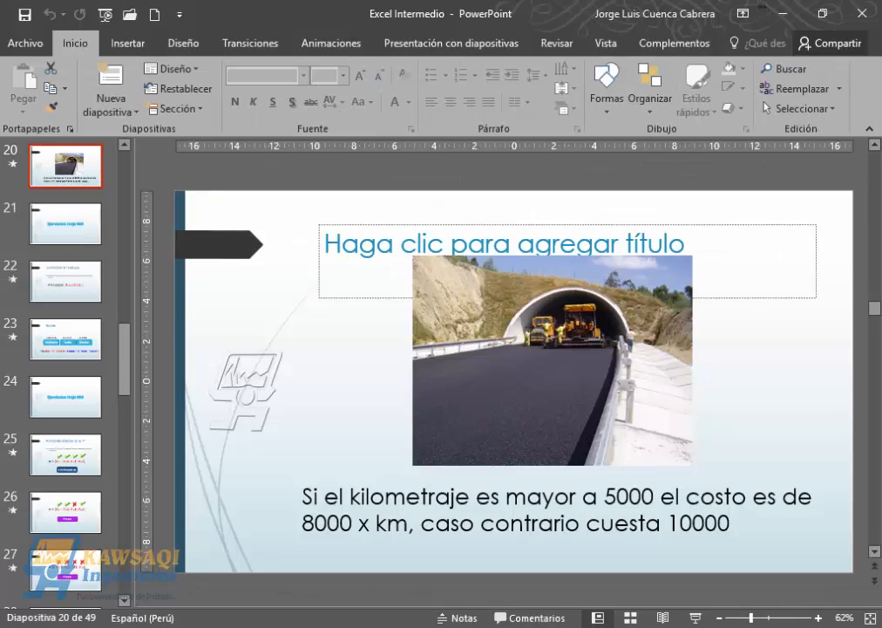
click(664, 618)
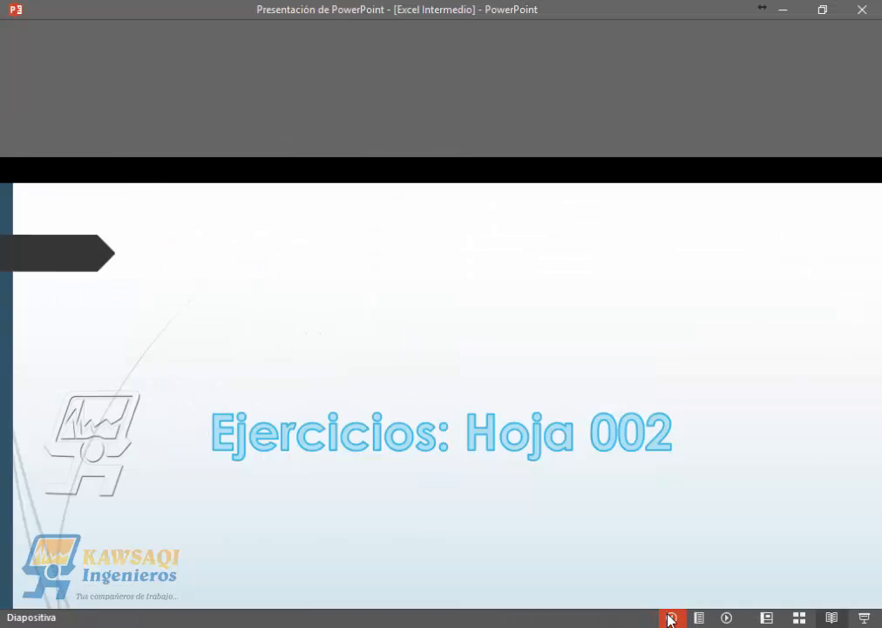
click(699, 480)
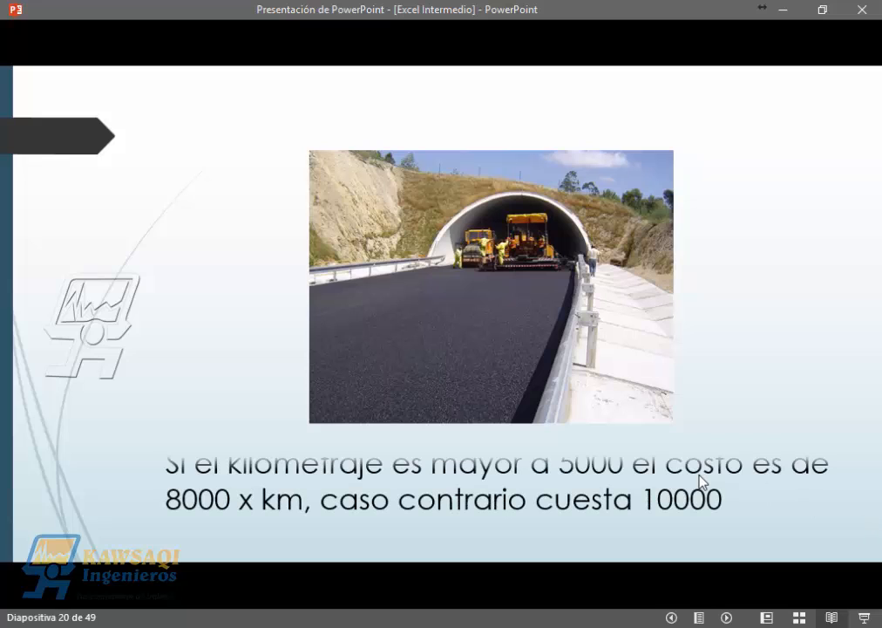
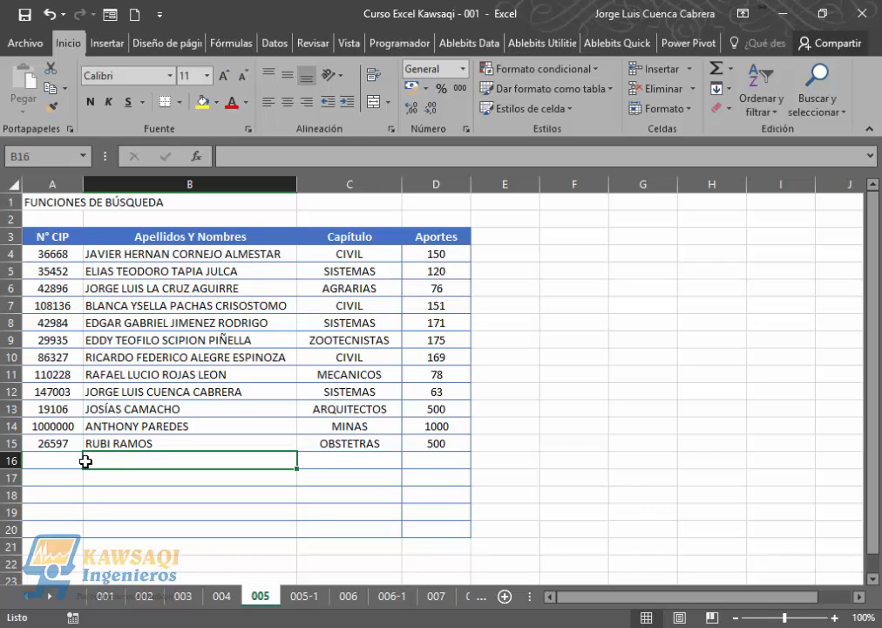
Open Excel sheet 005-1 and examine the CIP, Colegiado, Capítulo and Total Aportes cells of the lookup form
click(301, 596)
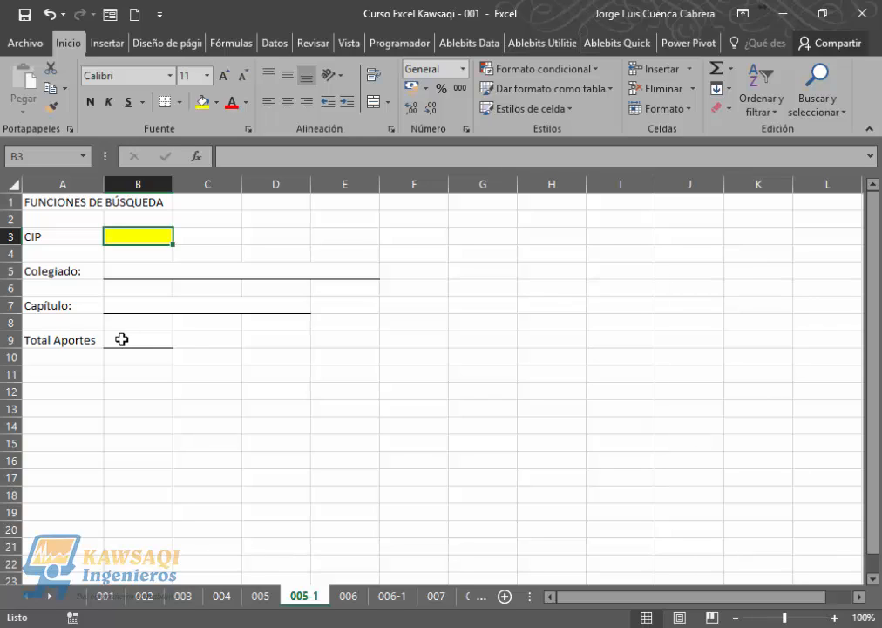
key(Down)
key(Down)
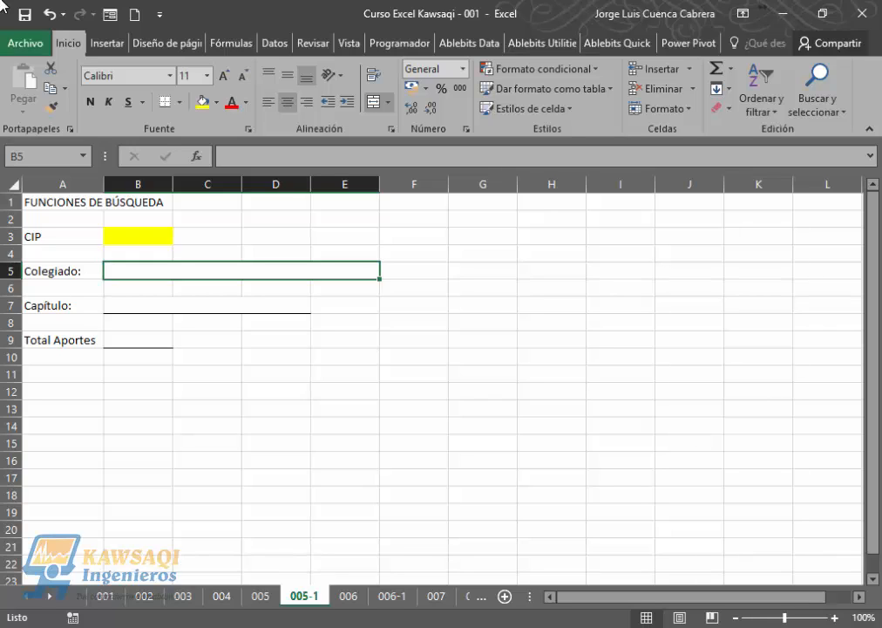
scroll(189, 297, up, 2)
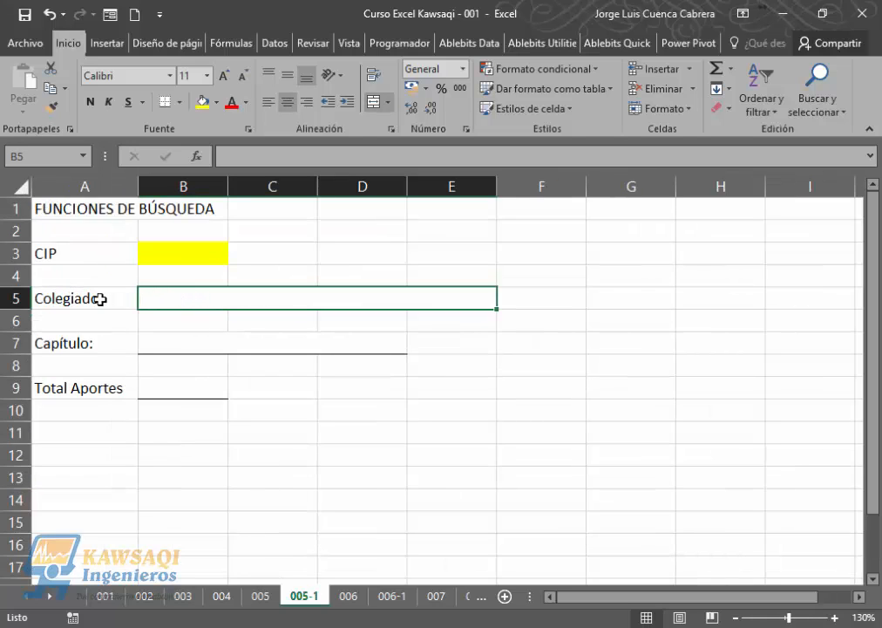
click(166, 253)
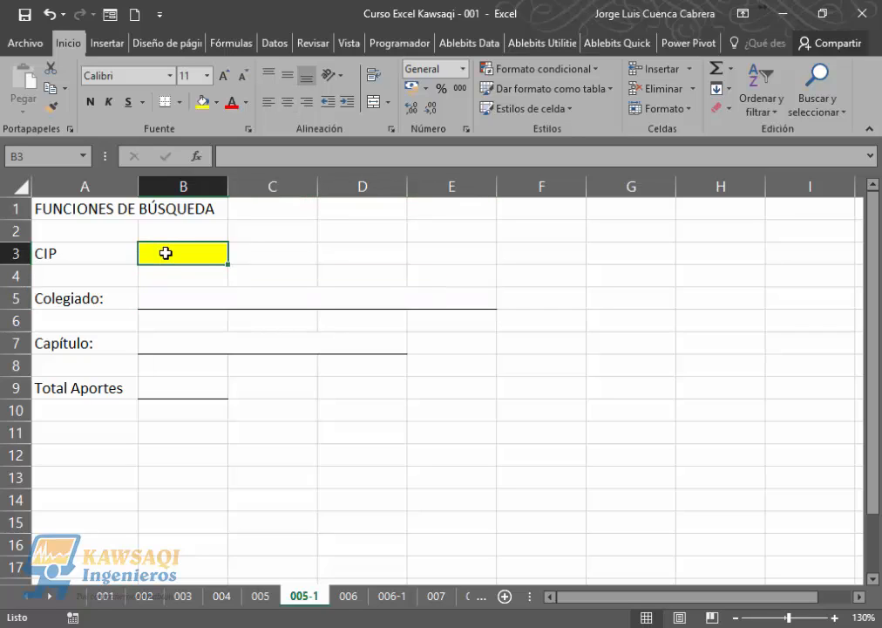
click(196, 343)
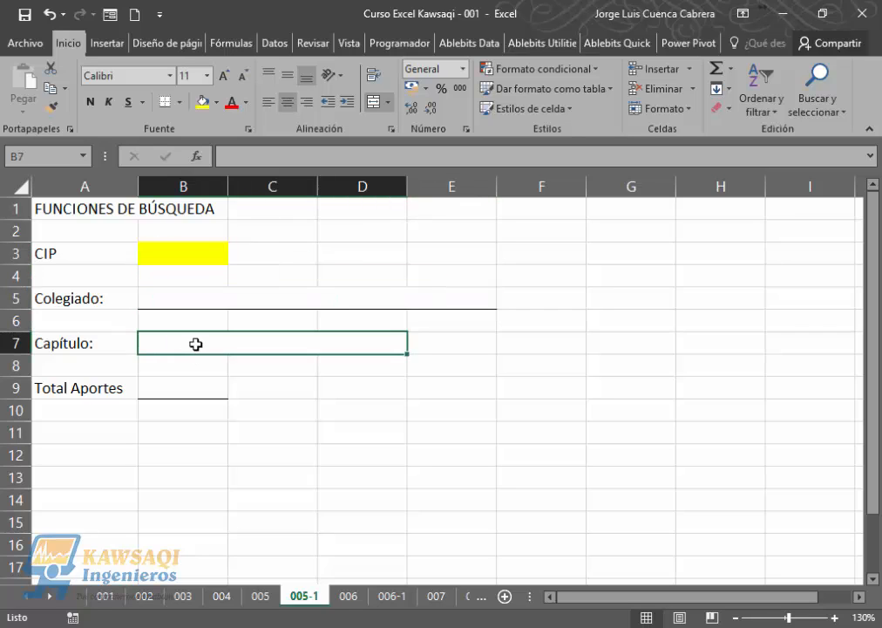
click(180, 388)
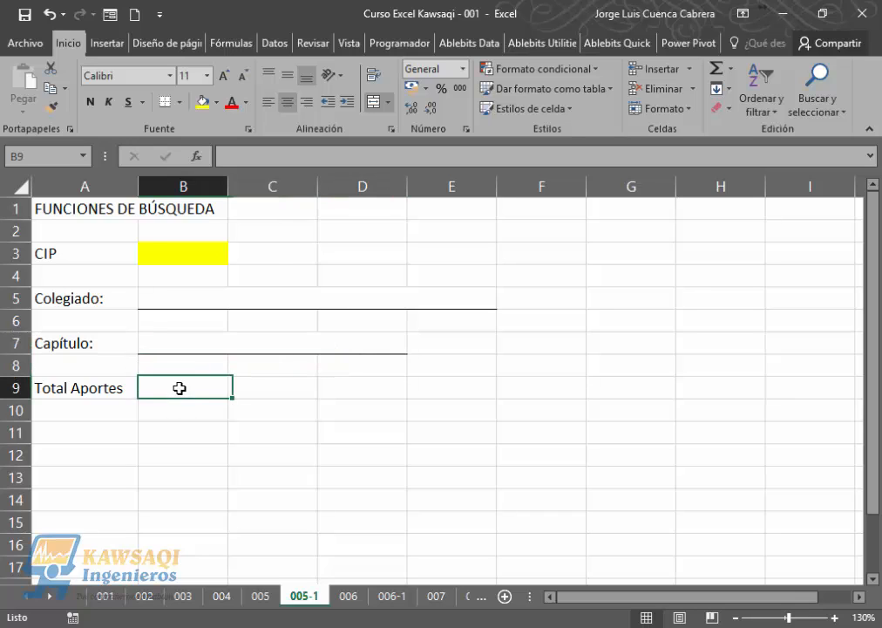
click(165, 253)
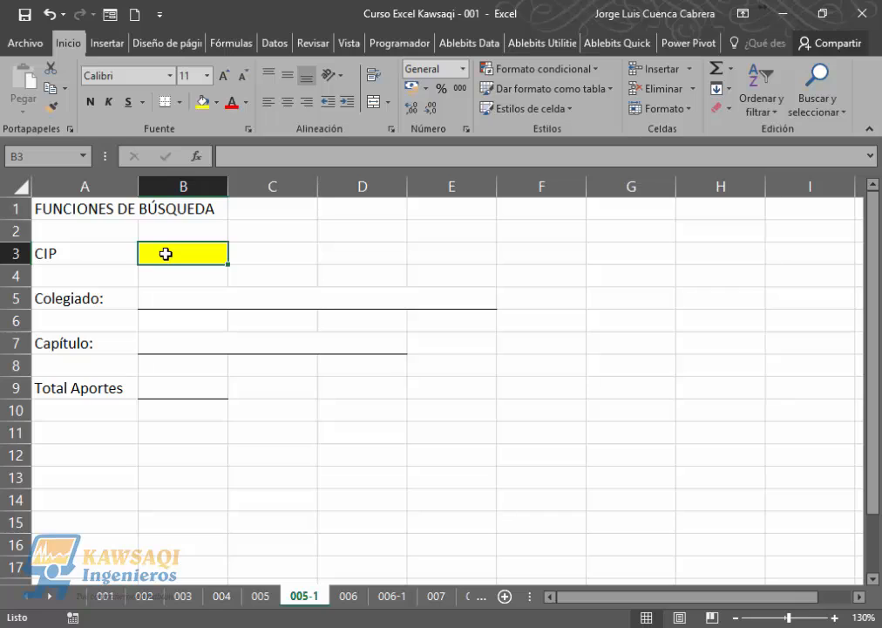
click(170, 280)
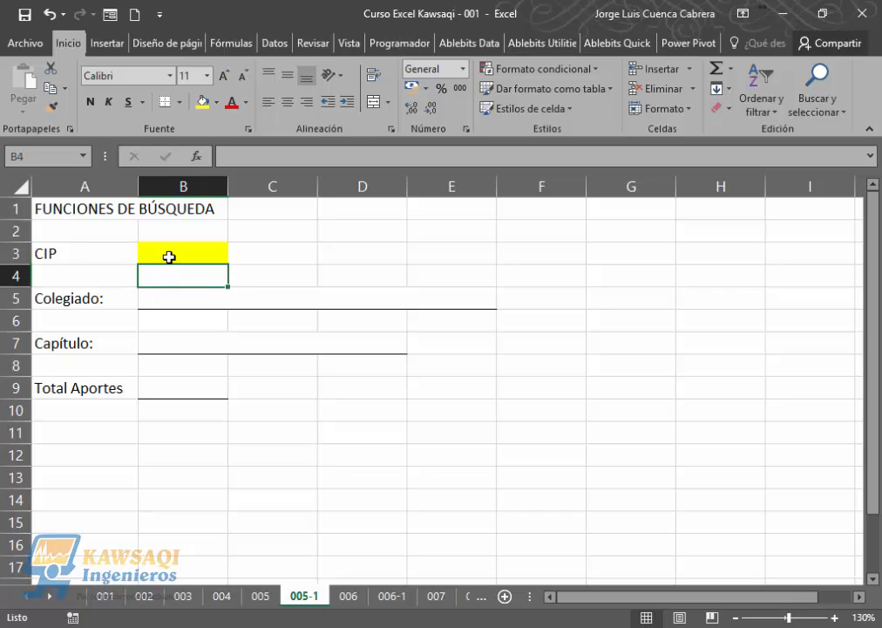
click(169, 256)
Start a BUSCARV formula in the Colegiado cell B5, open its function arguments, and set Valor_buscado to B3
click(184, 297)
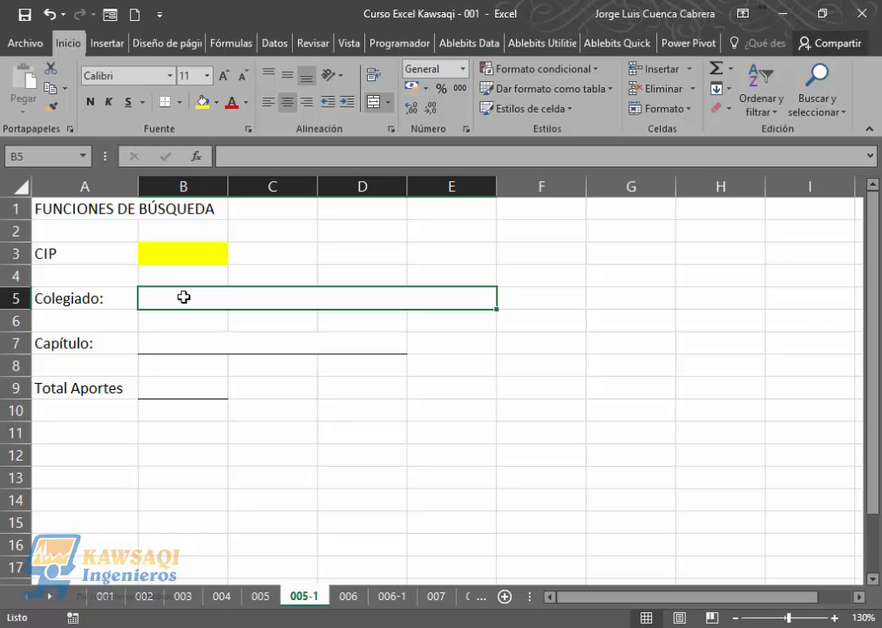
text(=)
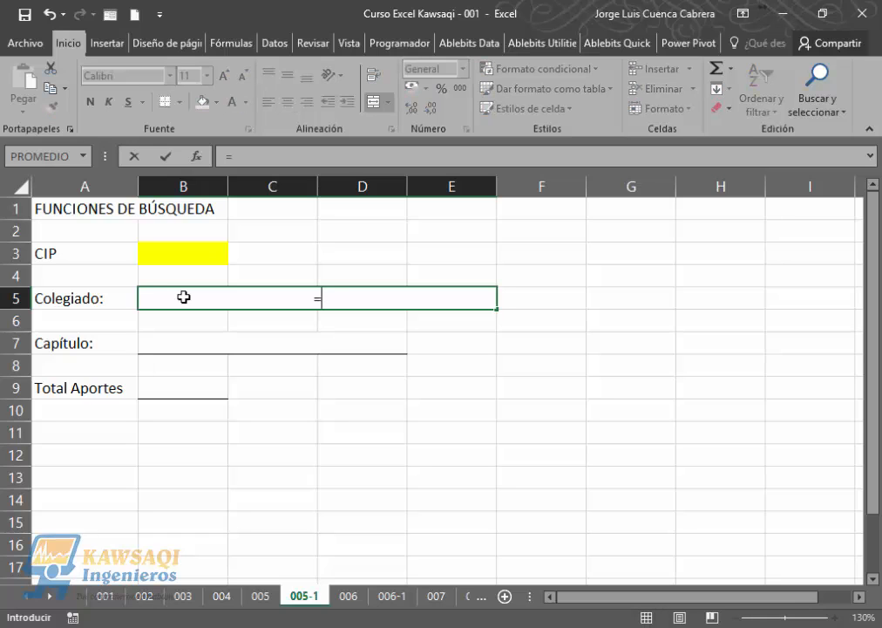
text(BUSCAR)
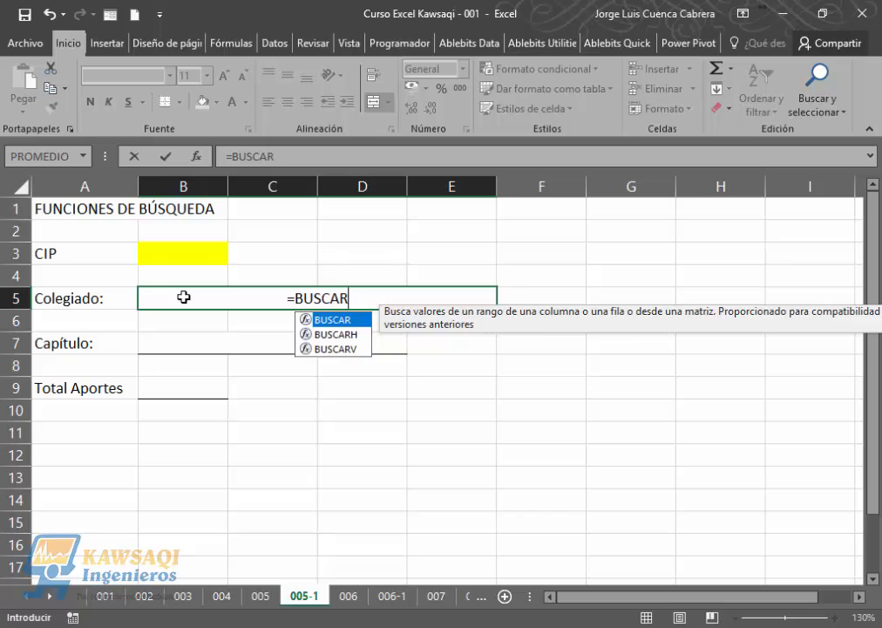
click(337, 349)
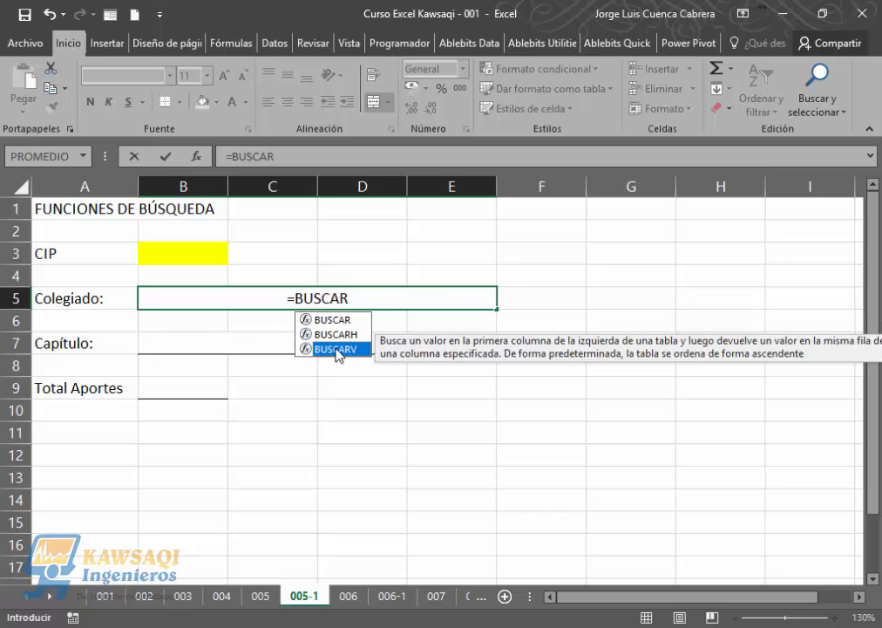
double_click(336, 349)
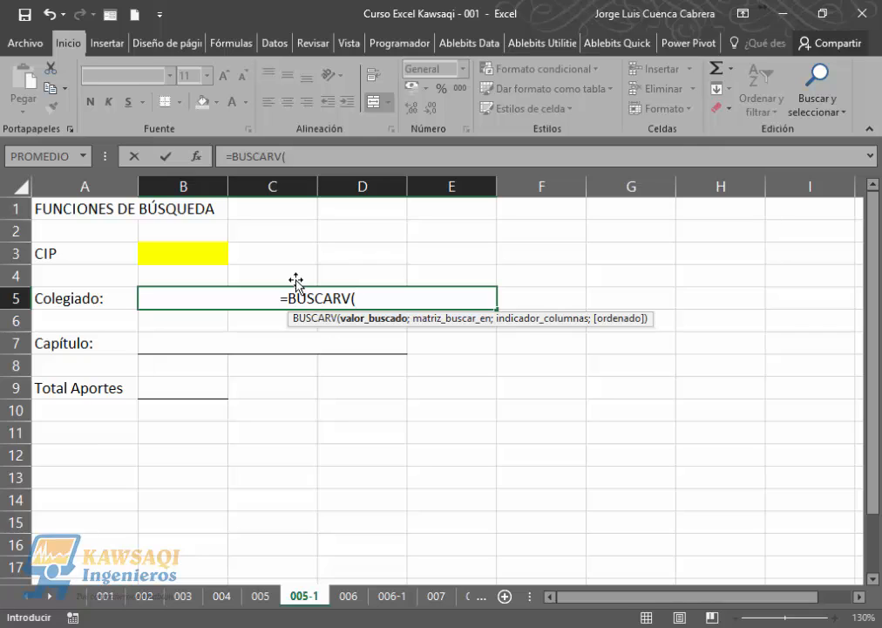
click(198, 158)
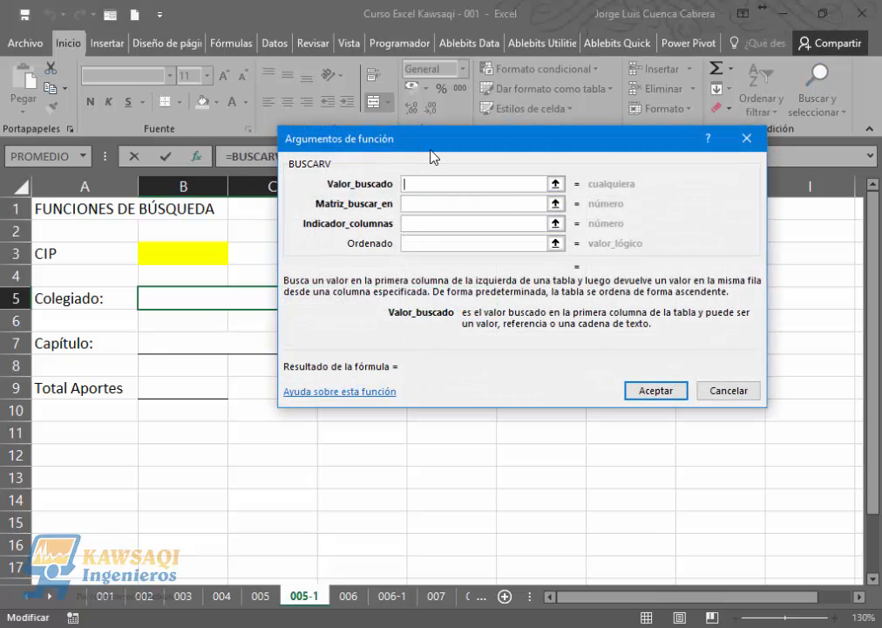
drag(430, 147, 516, 127)
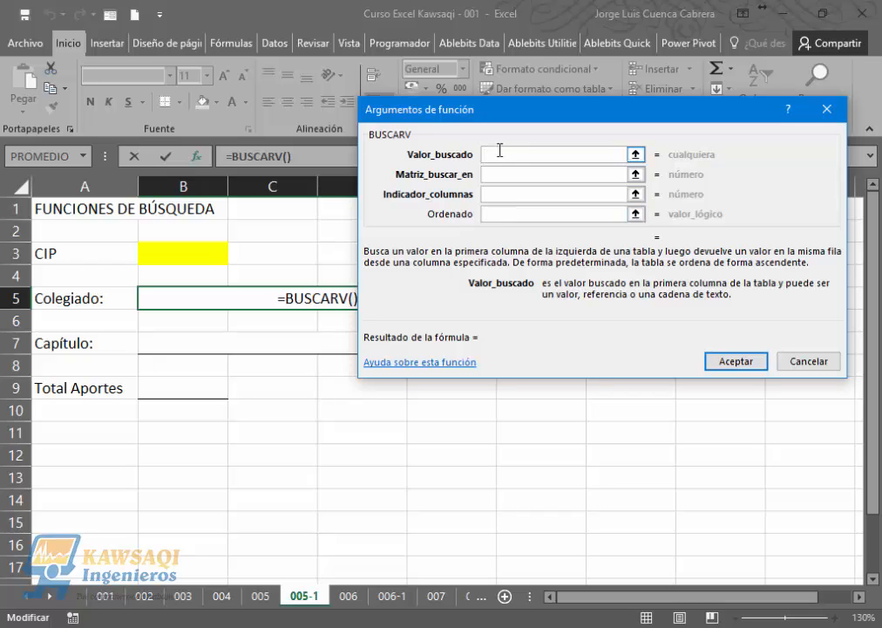
click(177, 253)
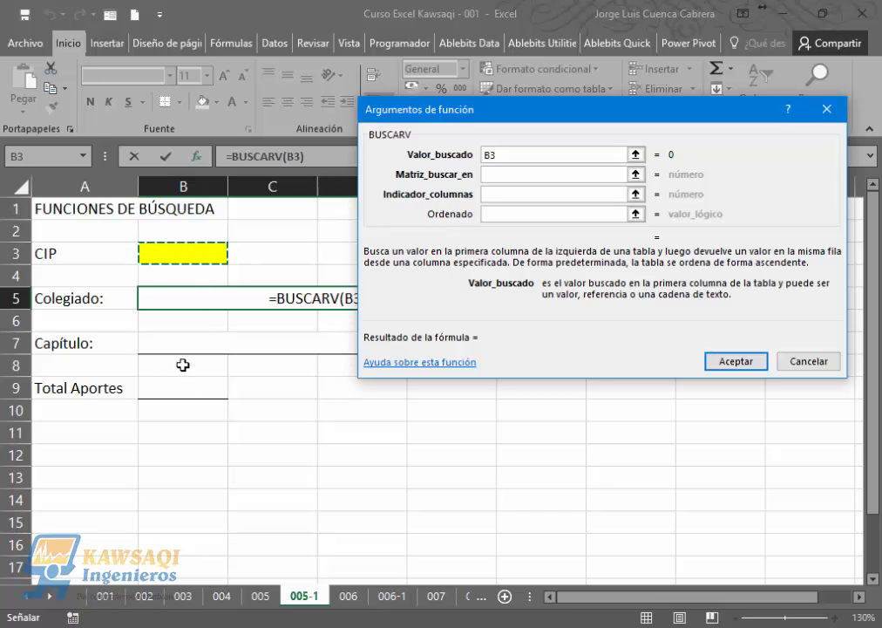
Set Matriz_buscar_en to the range A4:D15 on sheet 005, dismissing the A360 Desktop update notification
click(499, 174)
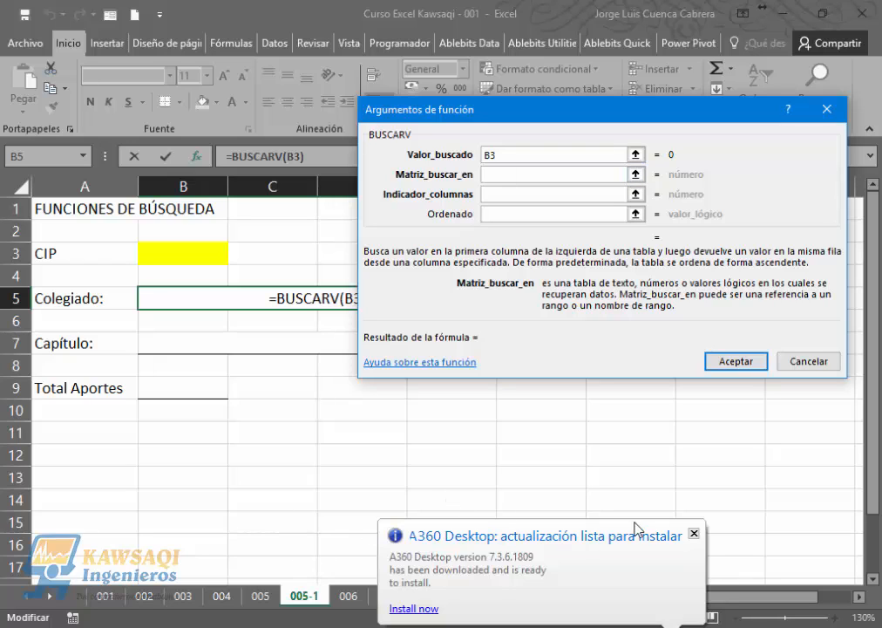
click(694, 533)
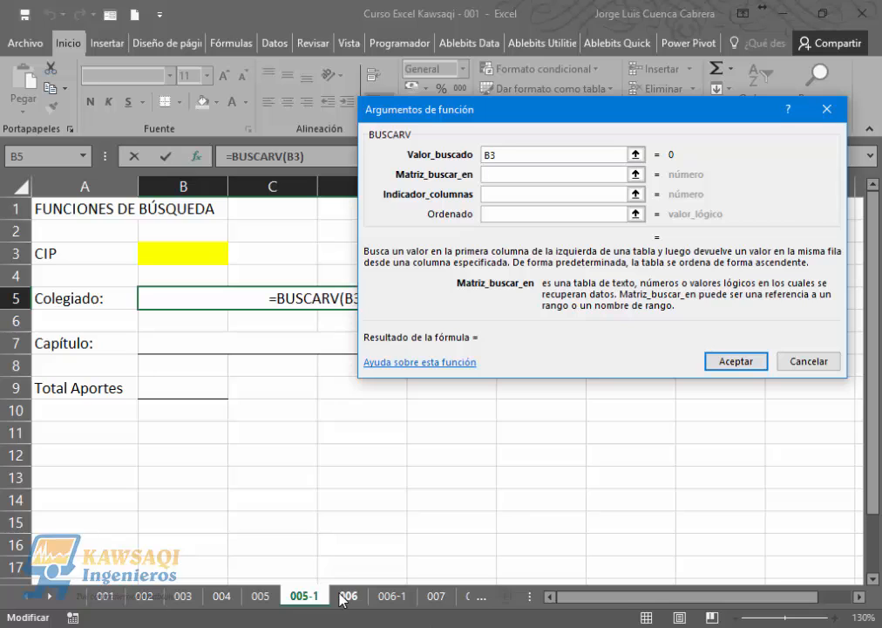
click(261, 596)
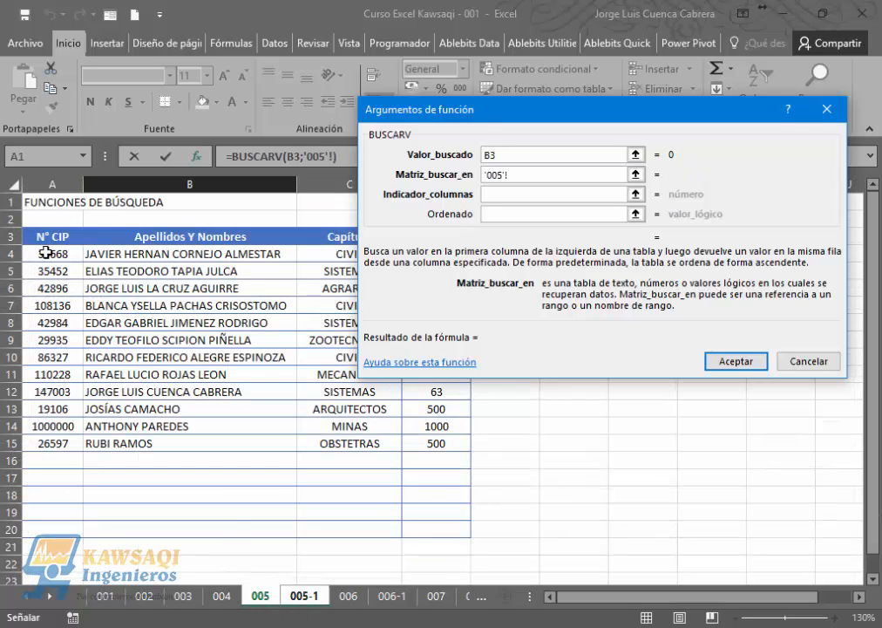
drag(46, 252, 410, 442)
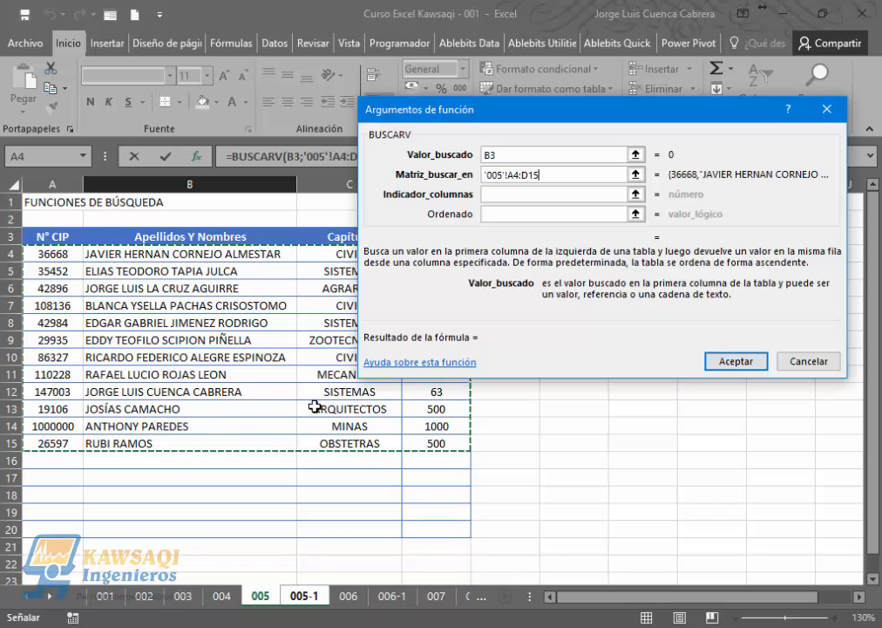
Set Indicador_columnas to 2 and Ordenado to 0 for the BUSCARV formula
click(500, 193)
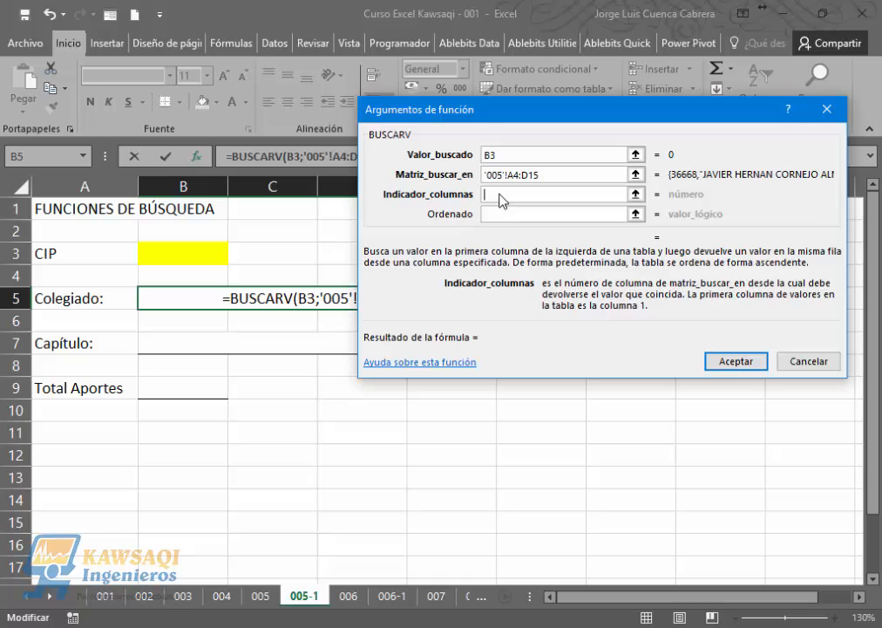
text(2)
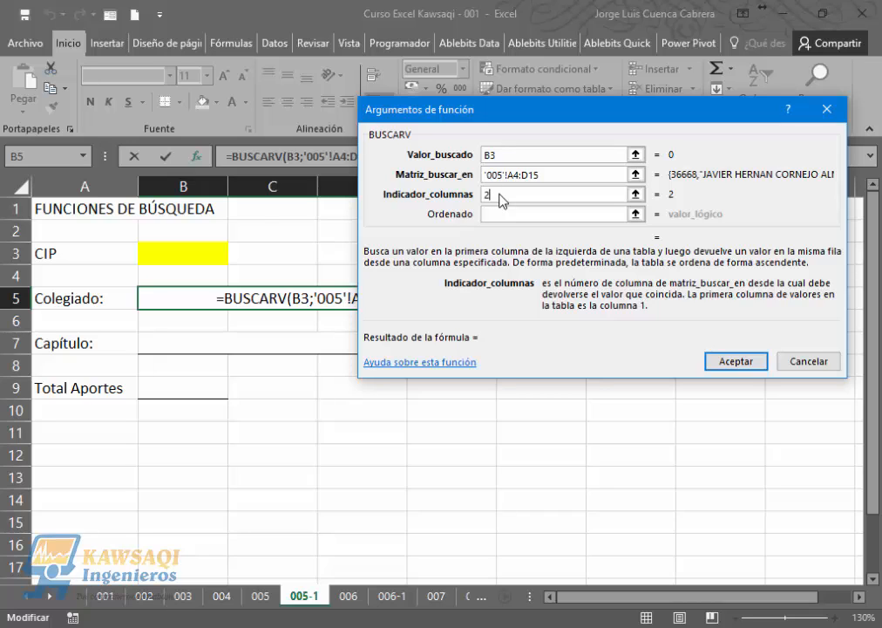
click(503, 215)
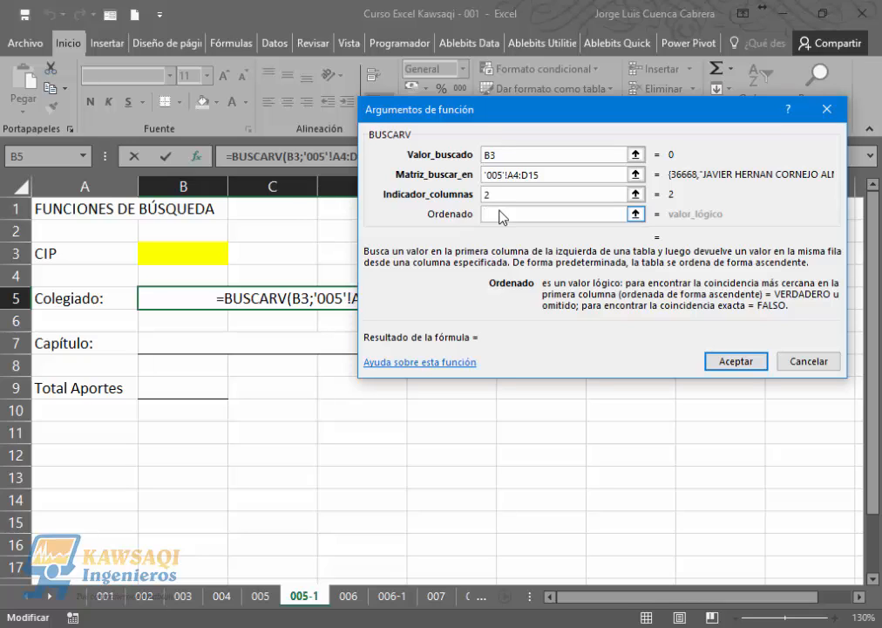
text(0)
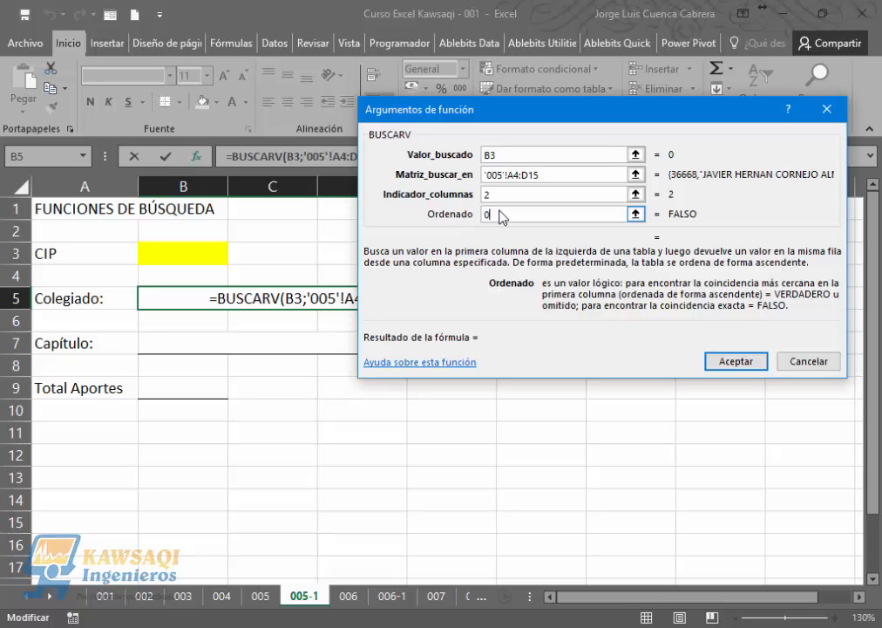
Review the four BUSCARV arguments one by one and accept the formula for the Colegiado cell
click(495, 156)
click(502, 174)
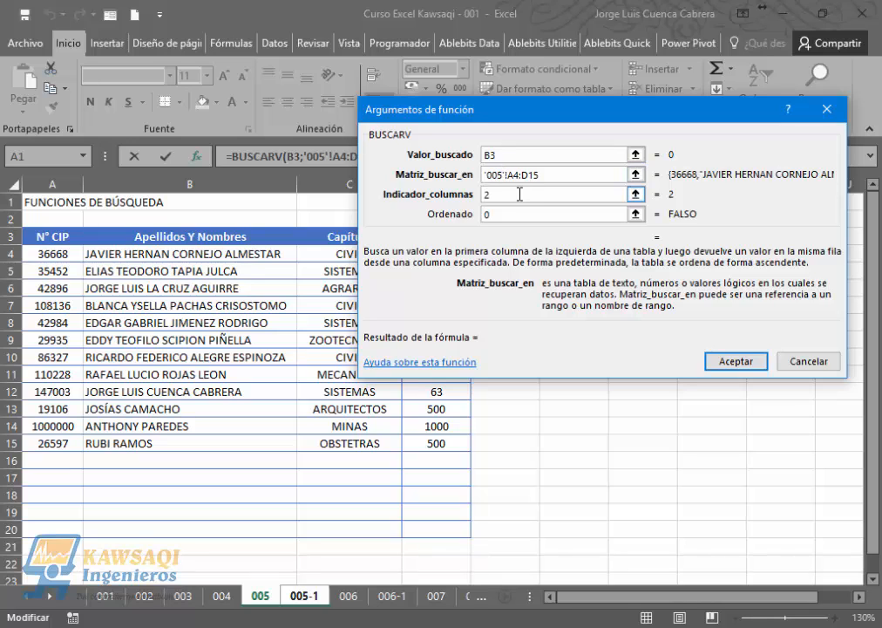
click(519, 197)
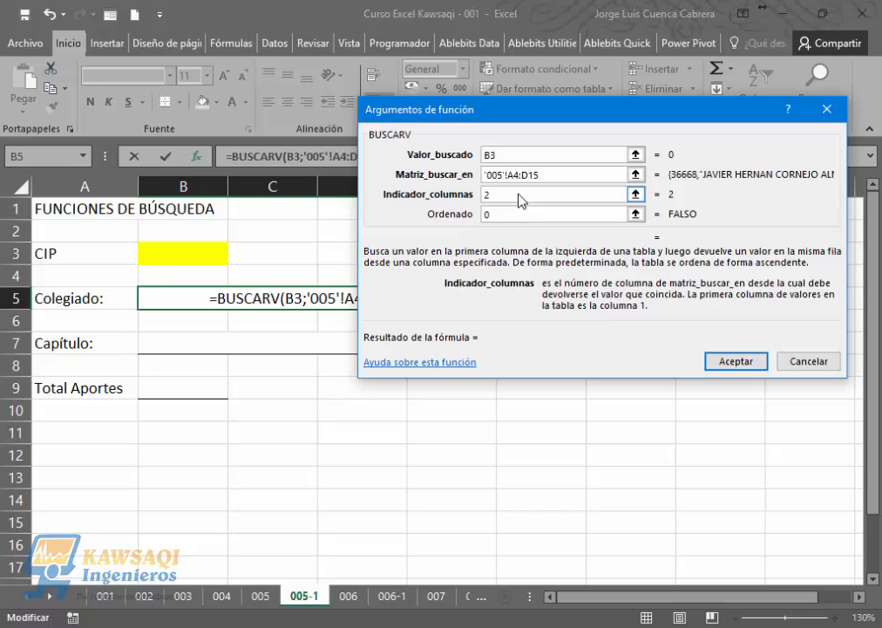
click(520, 212)
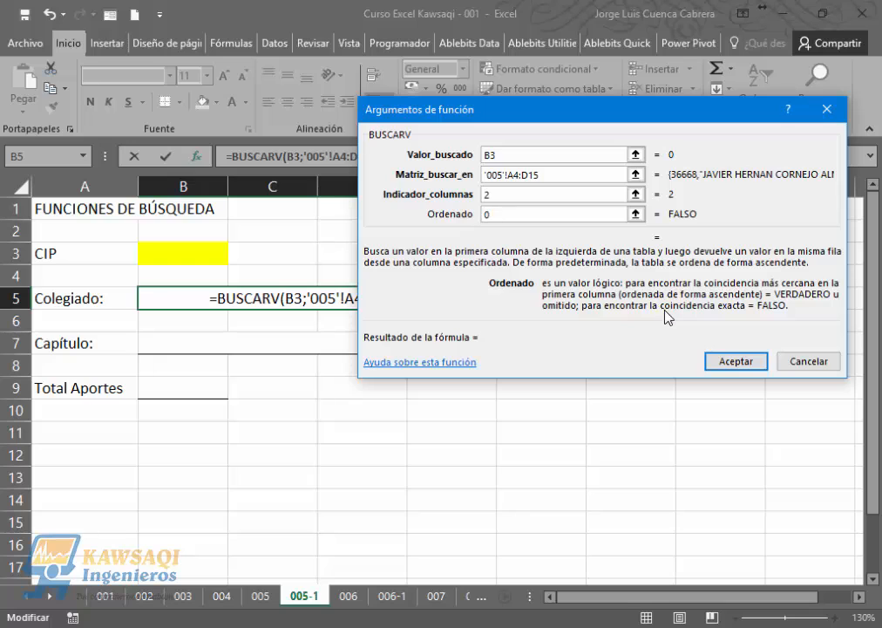
click(733, 368)
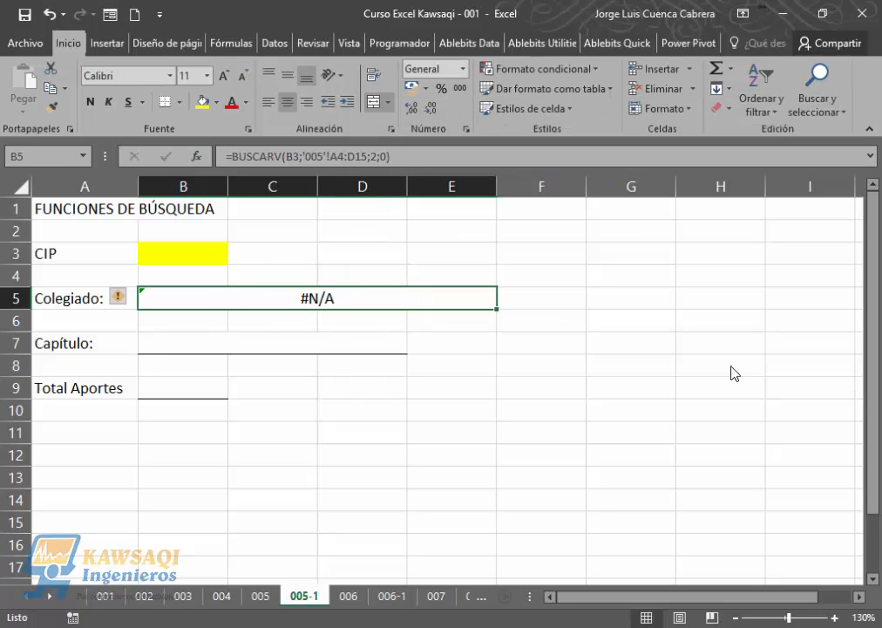
Enter a registered member's CIP number in the yellow cell B3
click(197, 257)
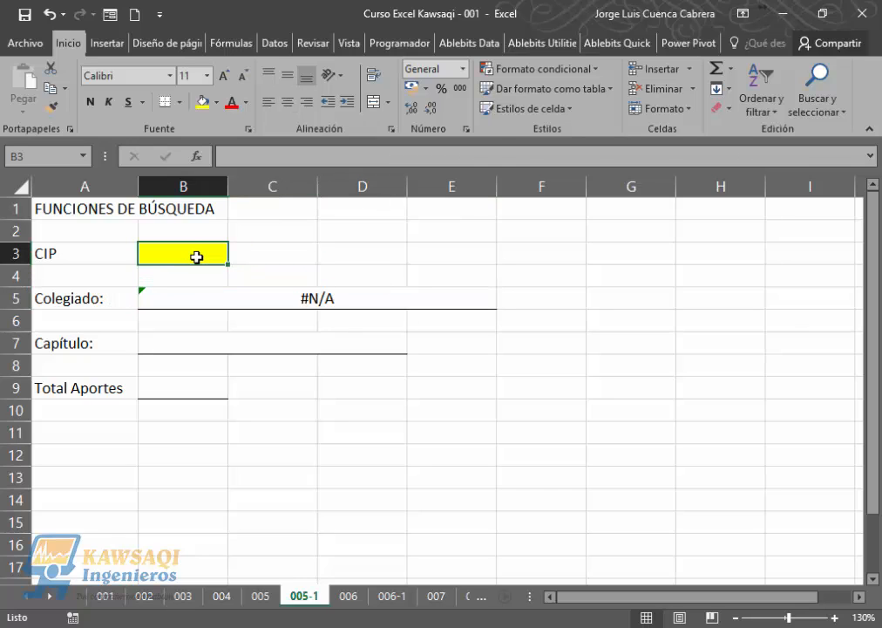
text(147000)
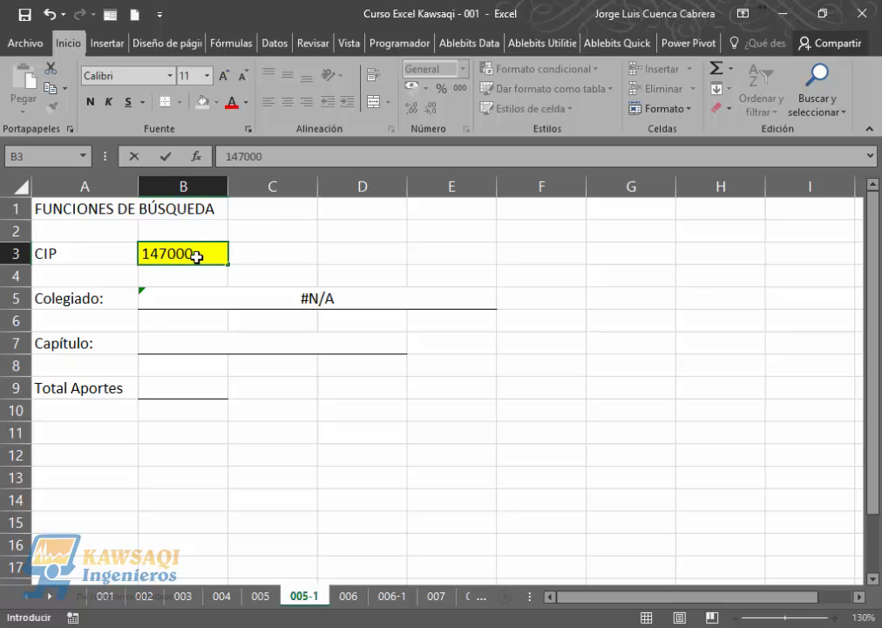
key(BackSpace)
text(3)
key(Return)
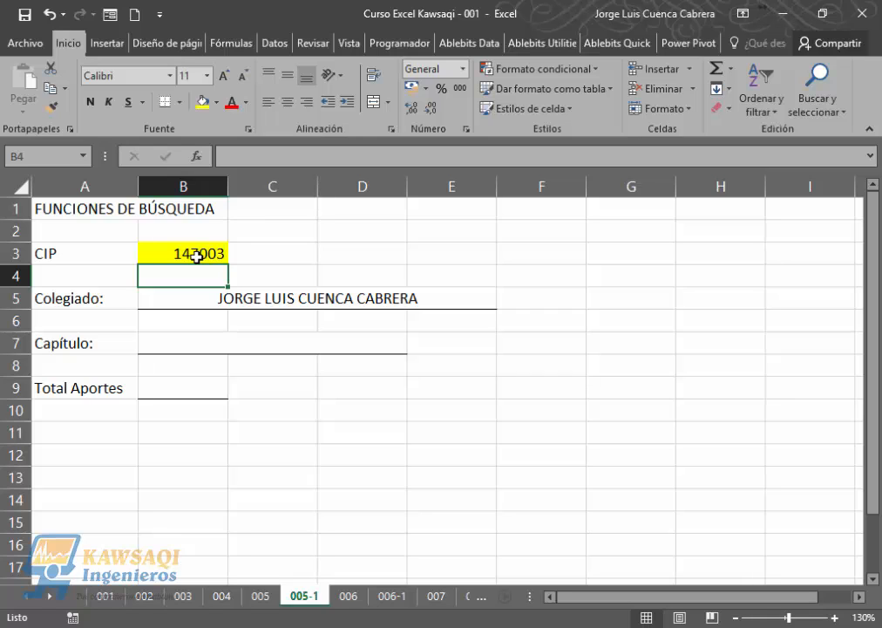
Inspect the Colegiado formula in B5, and test the lookup with 1 in the CIP cell B3
key(Down)
click(196, 255)
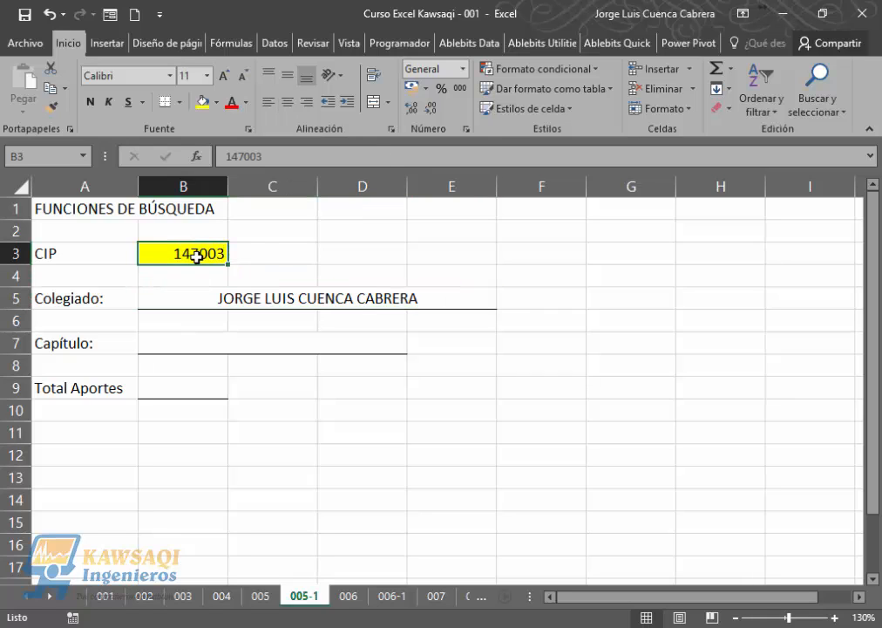
key(Down)
key(Down)
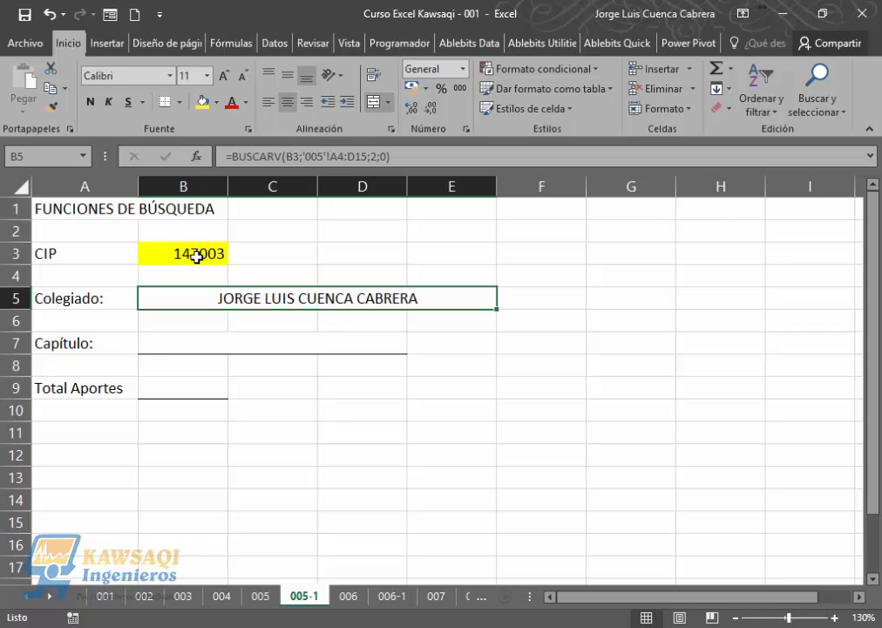
key(Up)
key(Up)
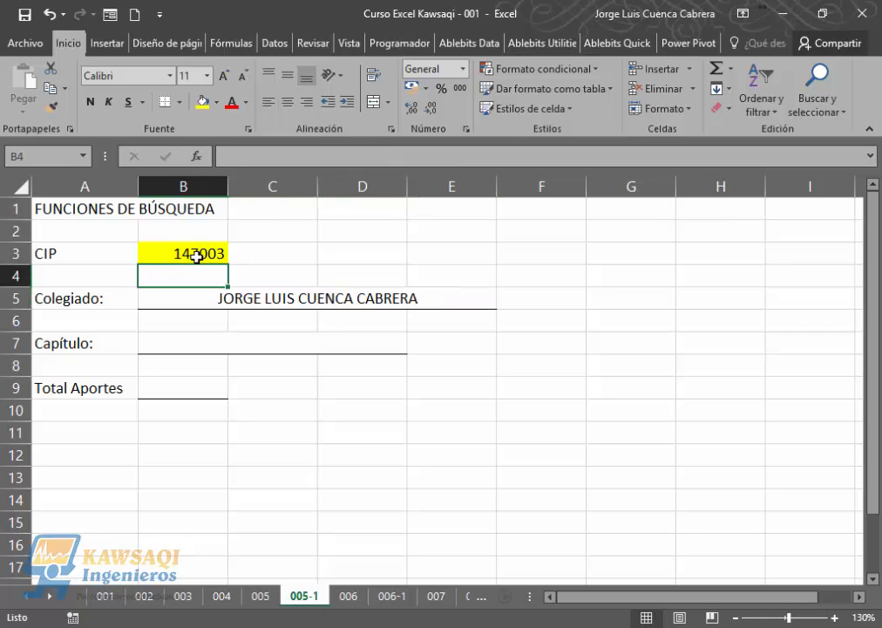
text(1)
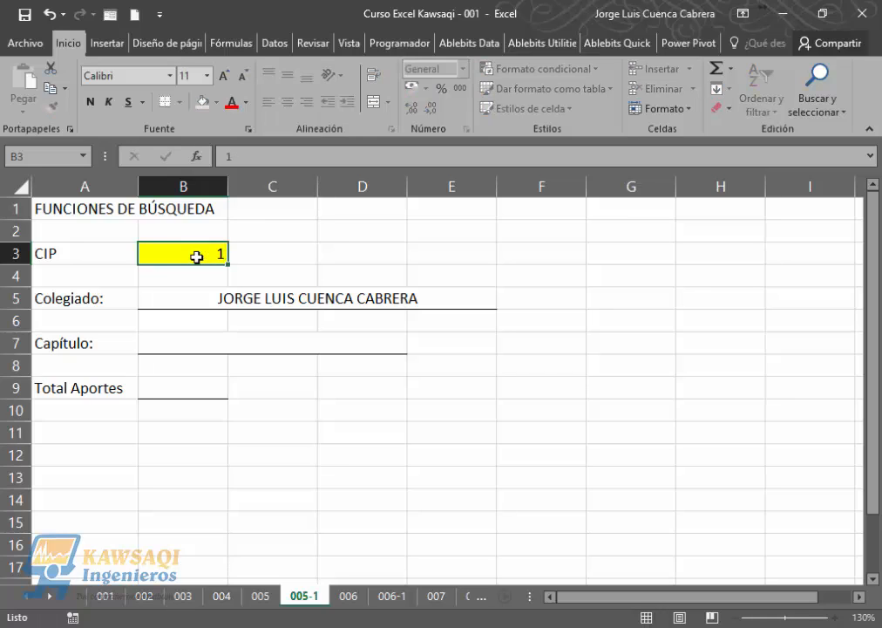
key(Return)
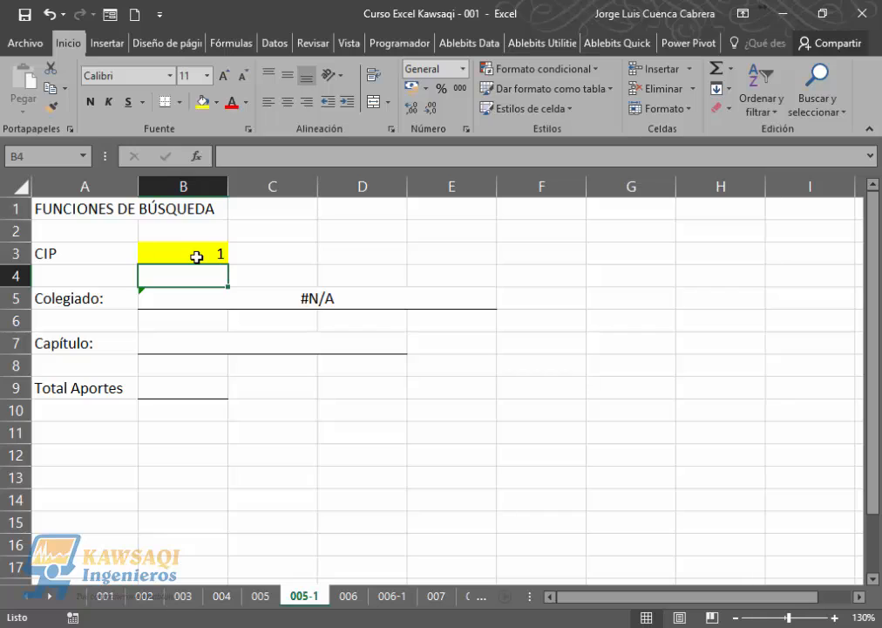
click(197, 256)
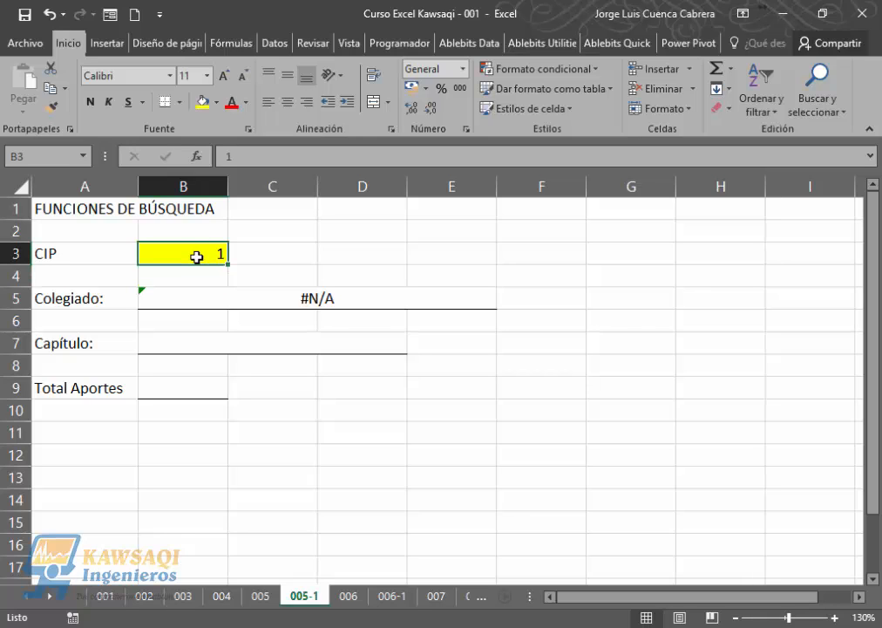
Enter the registered member's CIP number in B3 again and select the Capítulo cell B7
key(Down)
key(Down)
key(Up)
key(Up)
text(142003)
key(Down)
key(Down)
key(Down)
key(Down)
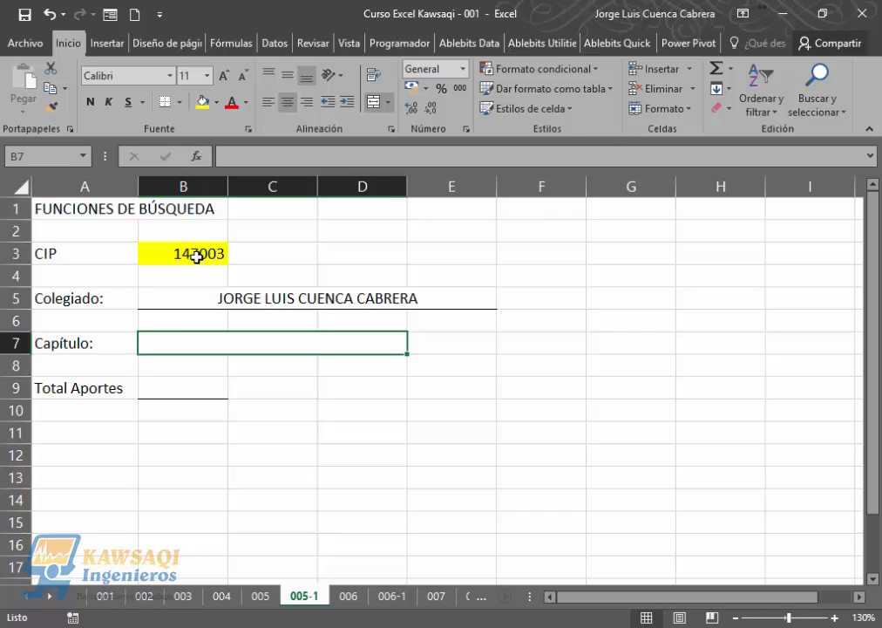
Inspect the BUSCARV formula of the Colegiado cell B5 in its function arguments, down to the Ordenado argument
click(196, 253)
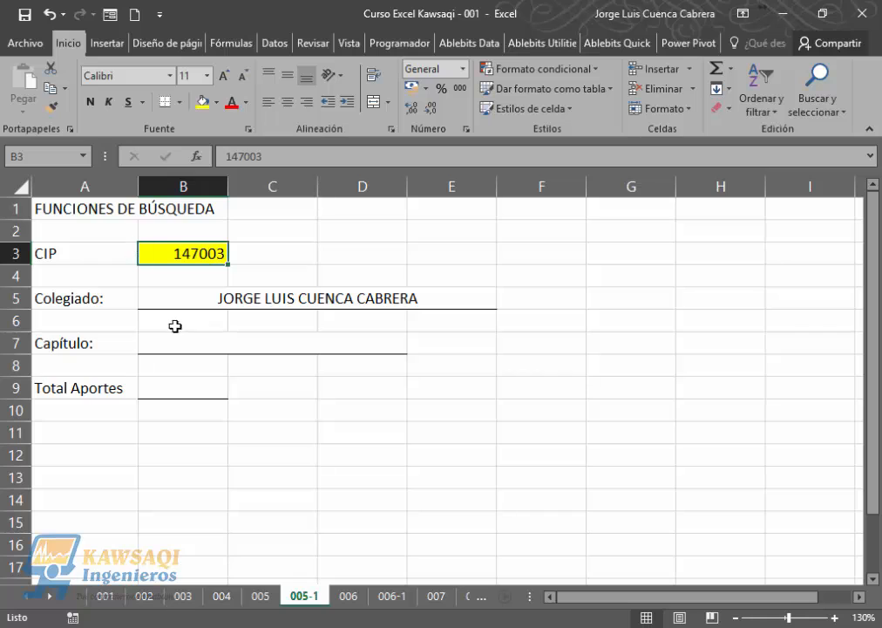
click(246, 302)
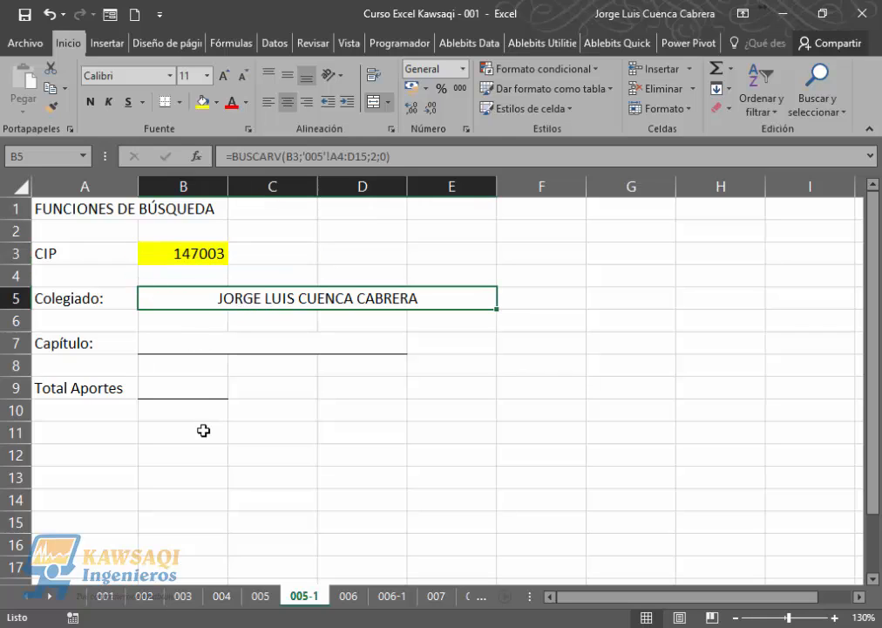
key(F2)
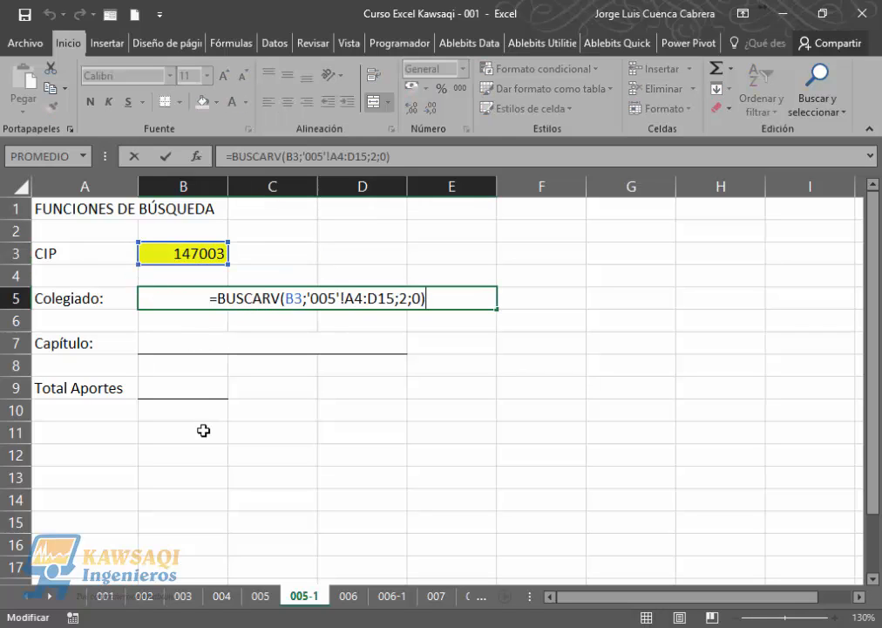
click(198, 160)
drag(634, 108, 638, 145)
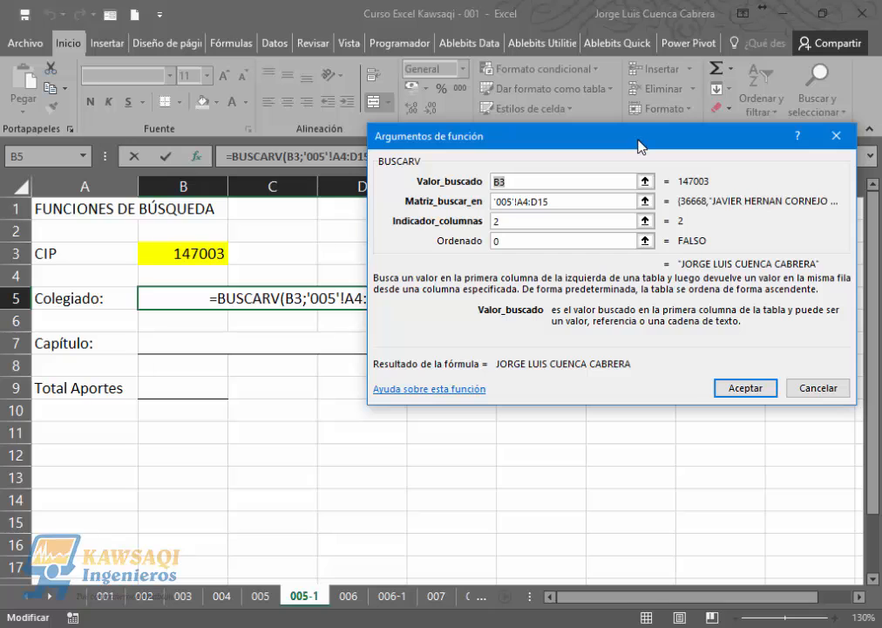
click(555, 242)
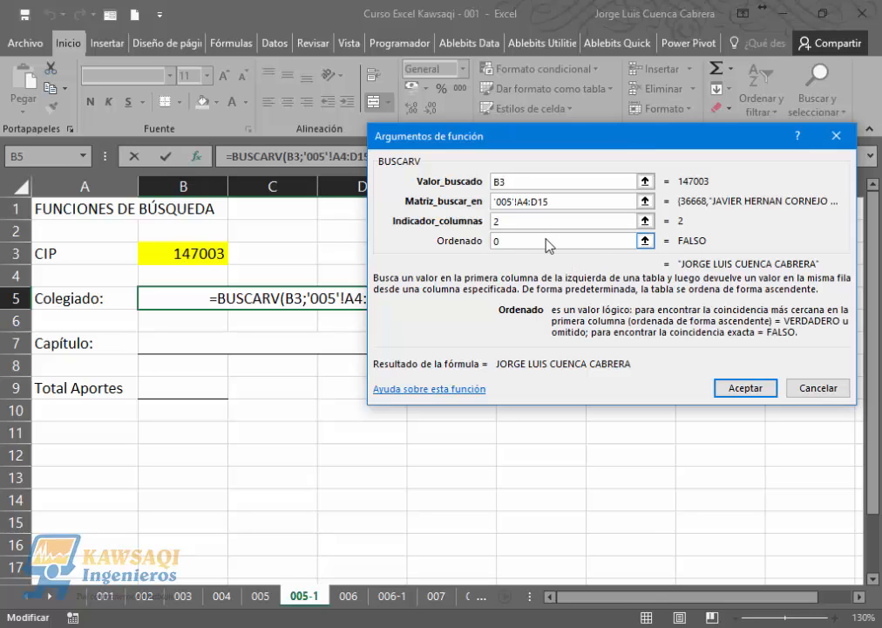
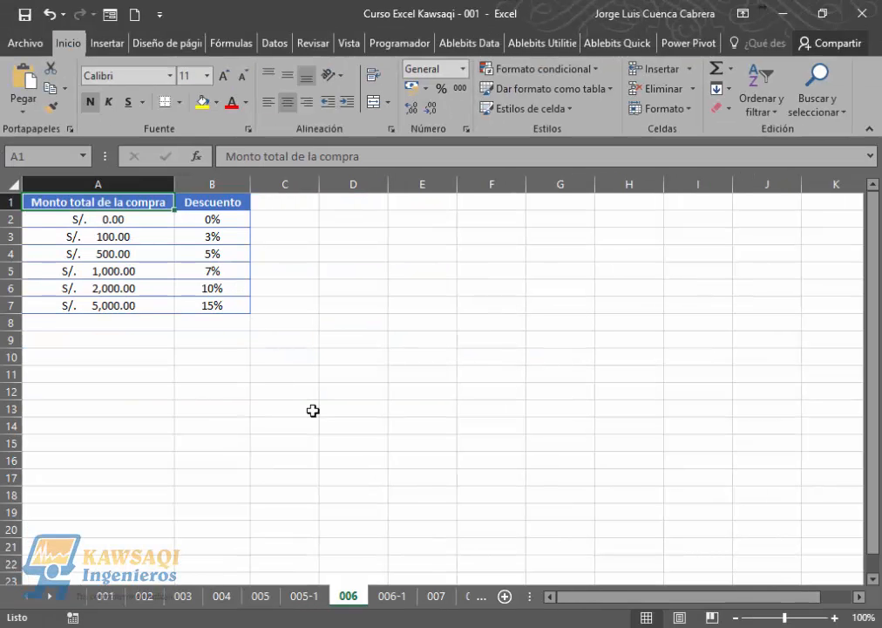
Review the invoice on sheet 006-1, including its Subtotal formula, against the purchase-amount discount table on sheet 006
click(406, 599)
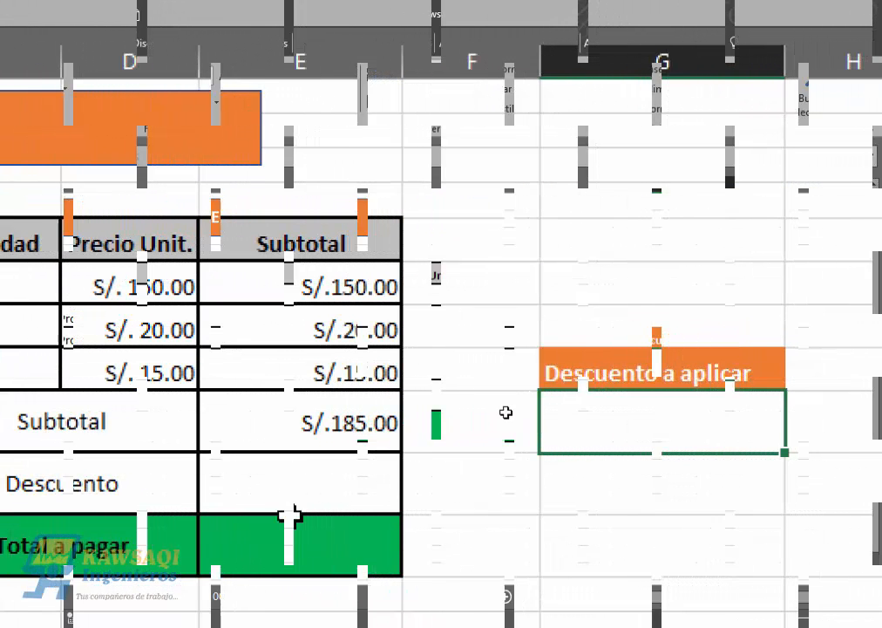
click(334, 423)
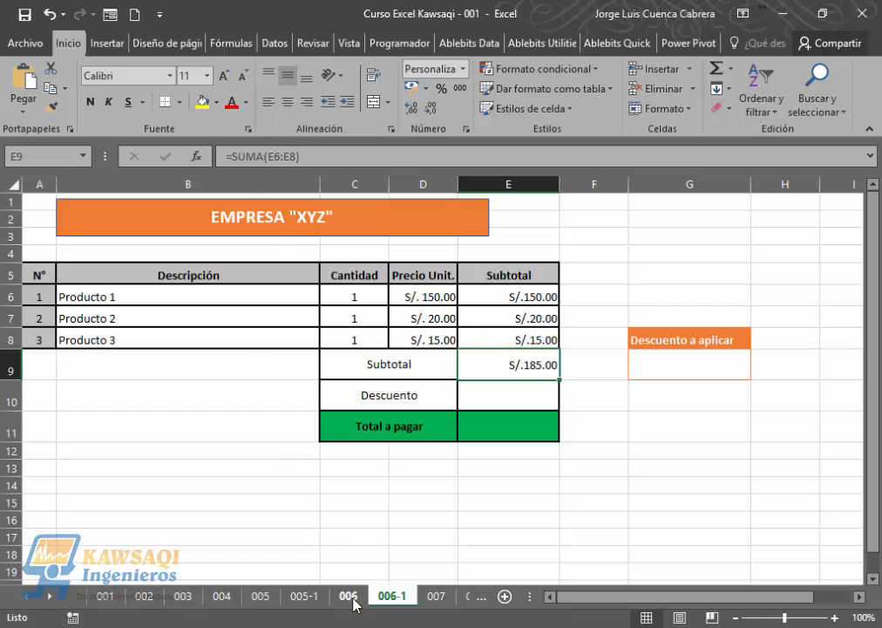
click(350, 600)
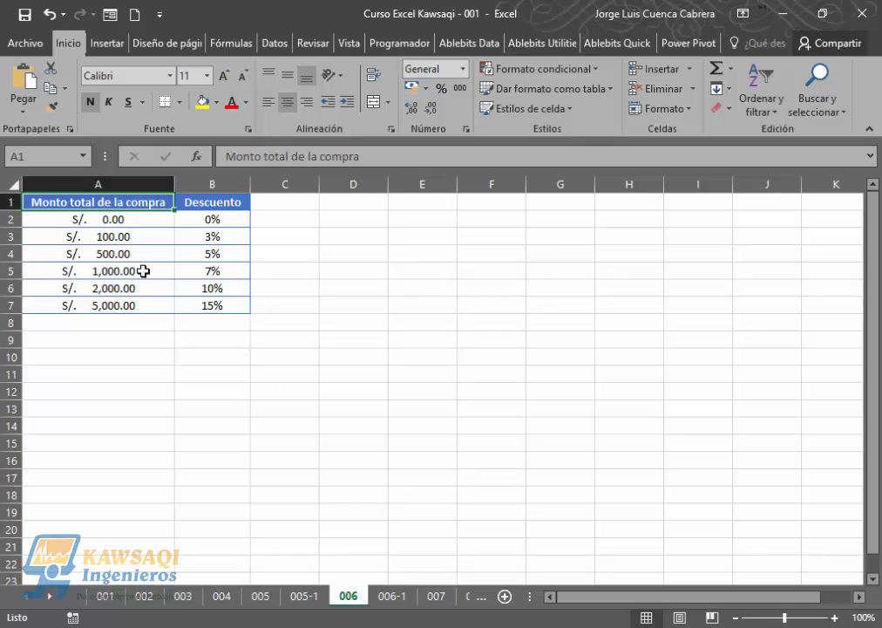
click(400, 595)
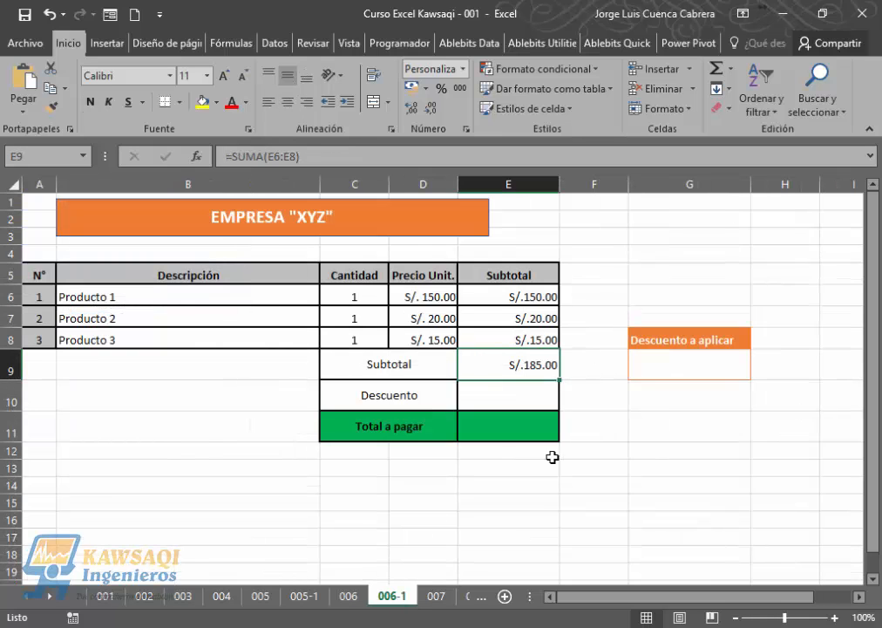
click(605, 396)
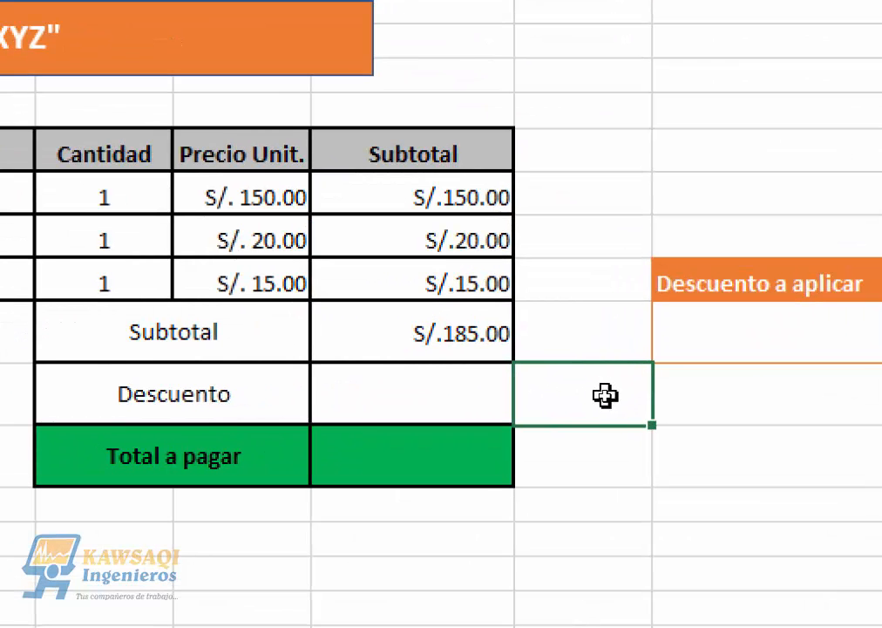
Start a BUSCARV formula in the Descuento a aplicar cell G9 of sheet 006-1, with Subtotal cell E9 as Valor_buscado
click(782, 352)
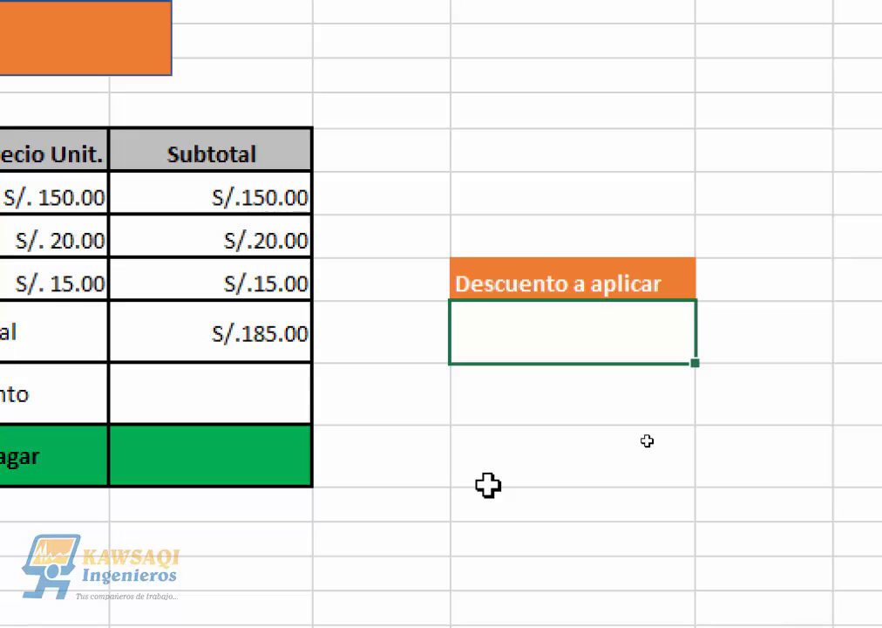
text(=BUSCAR)
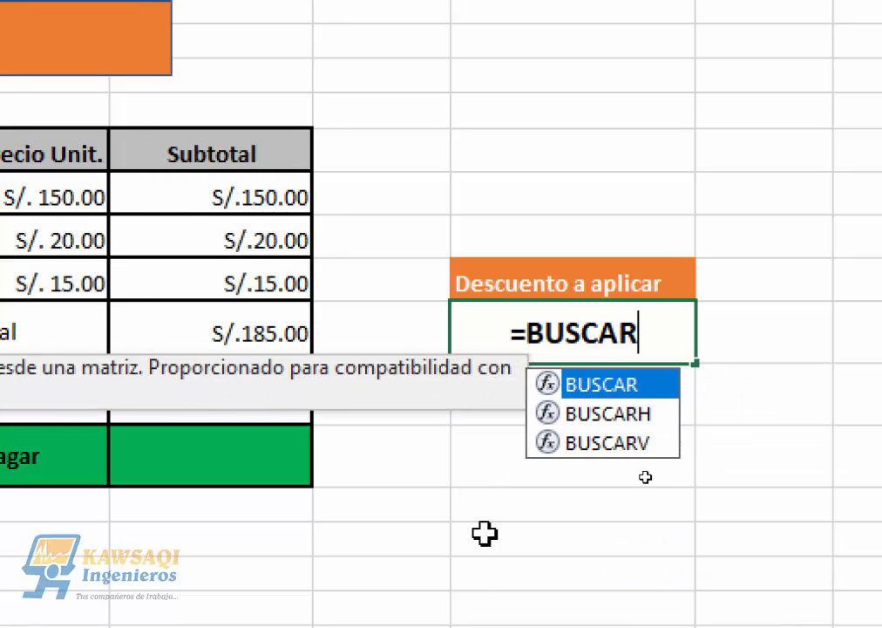
click(628, 442)
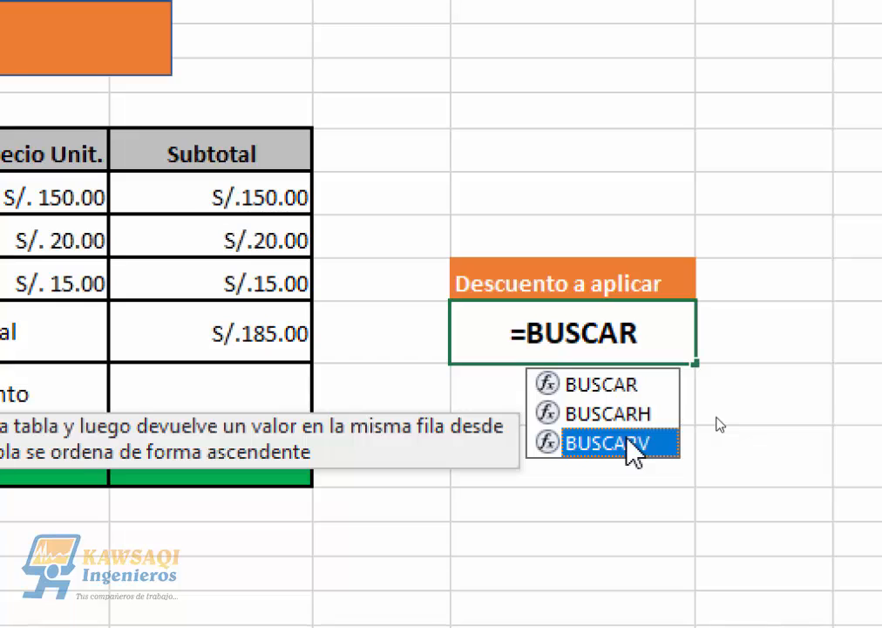
double_click(630, 444)
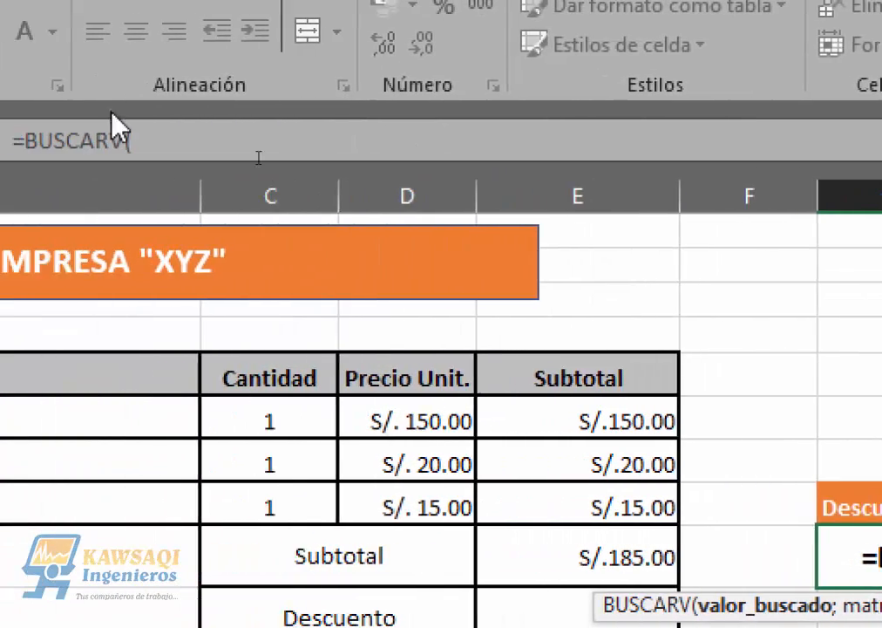
click(191, 148)
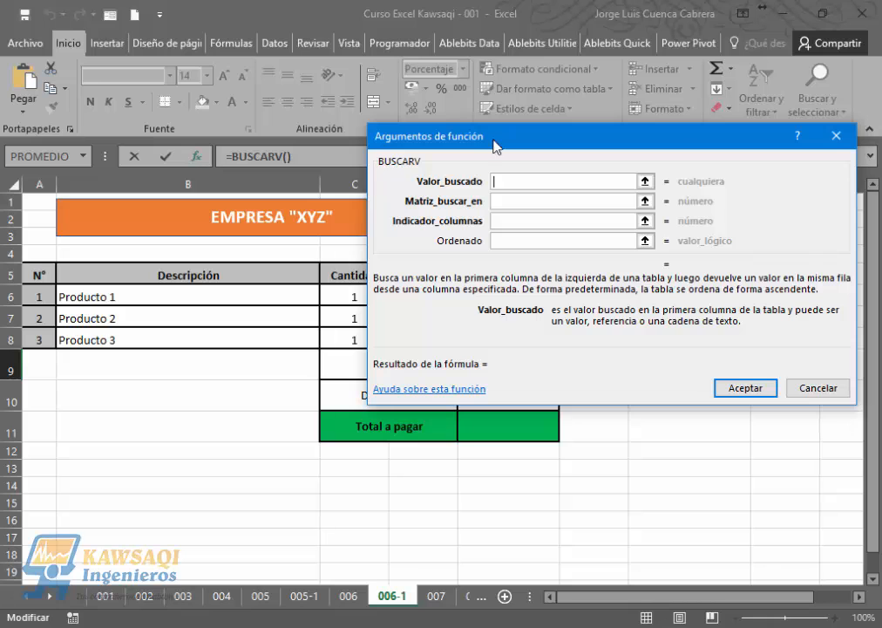
drag(631, 137, 460, 42)
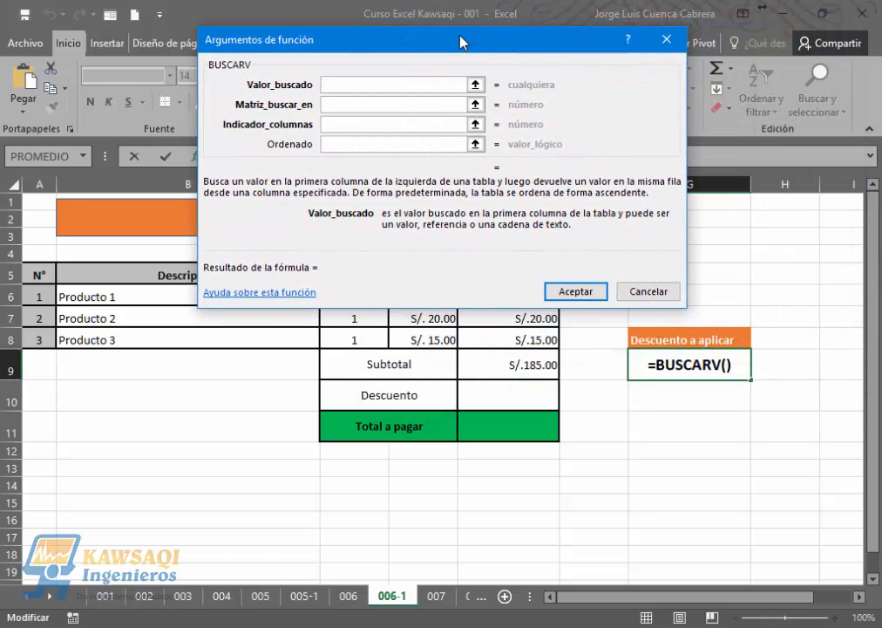
click(528, 370)
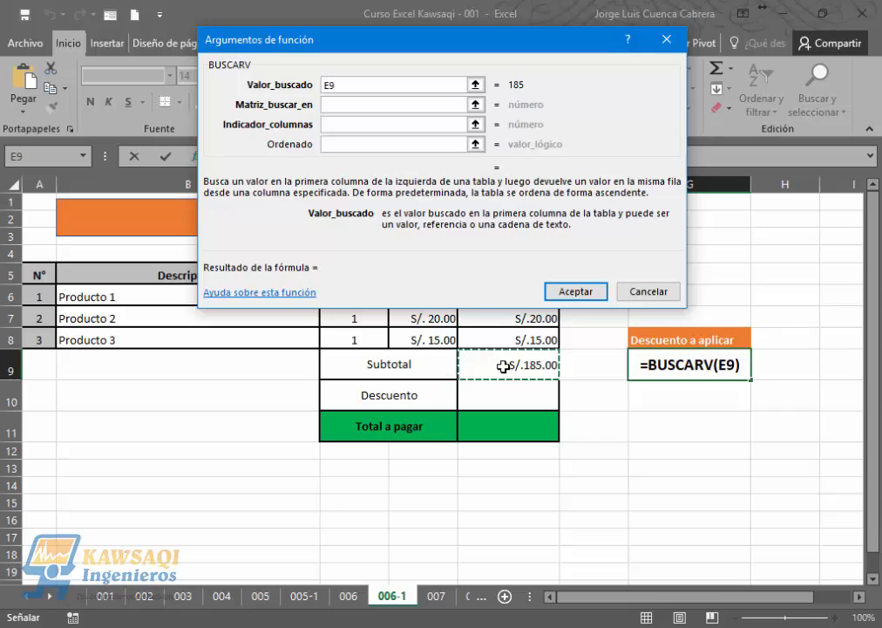
Set Matriz_buscar_en to the discount table range A2:B7 on sheet 006
click(371, 105)
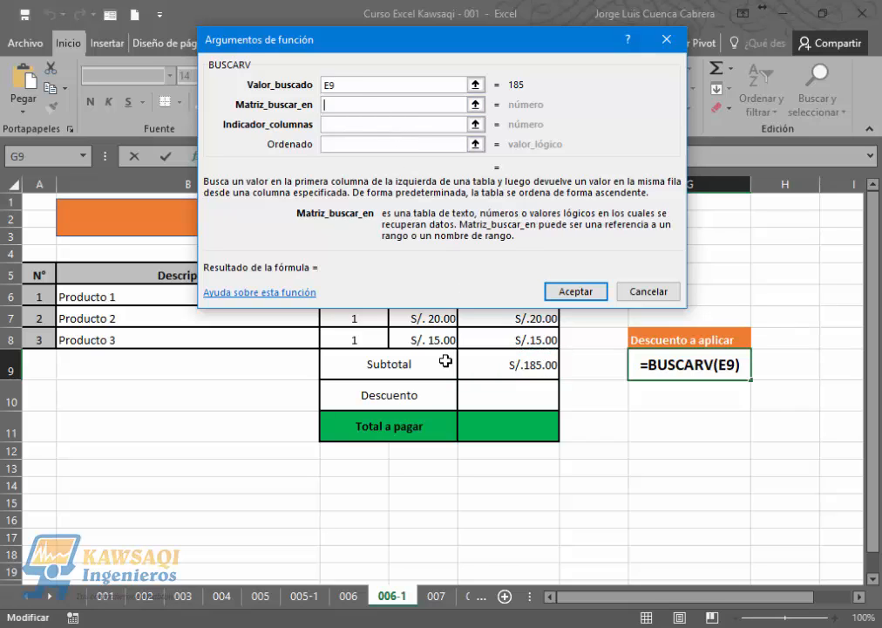
click(350, 597)
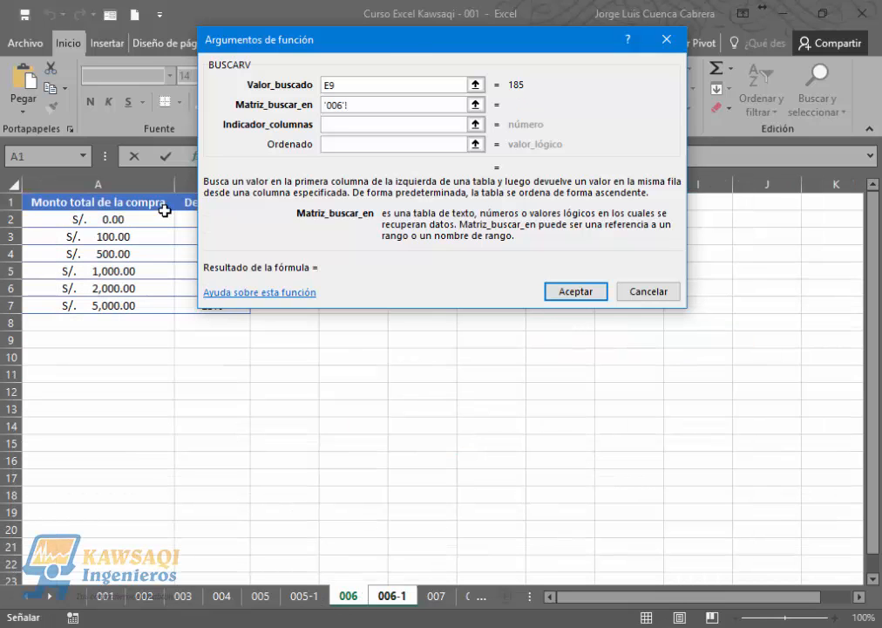
drag(415, 47, 655, 80)
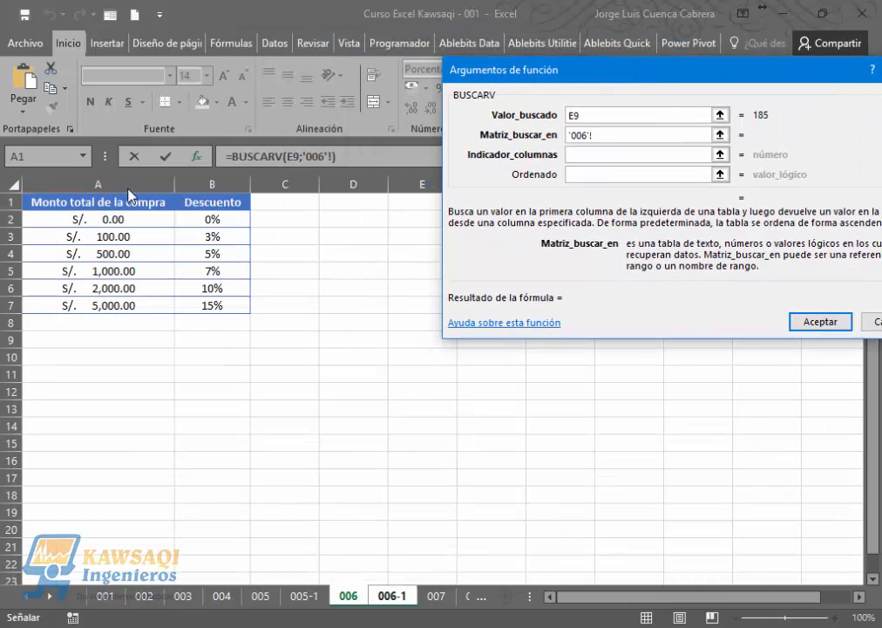
drag(75, 217, 210, 305)
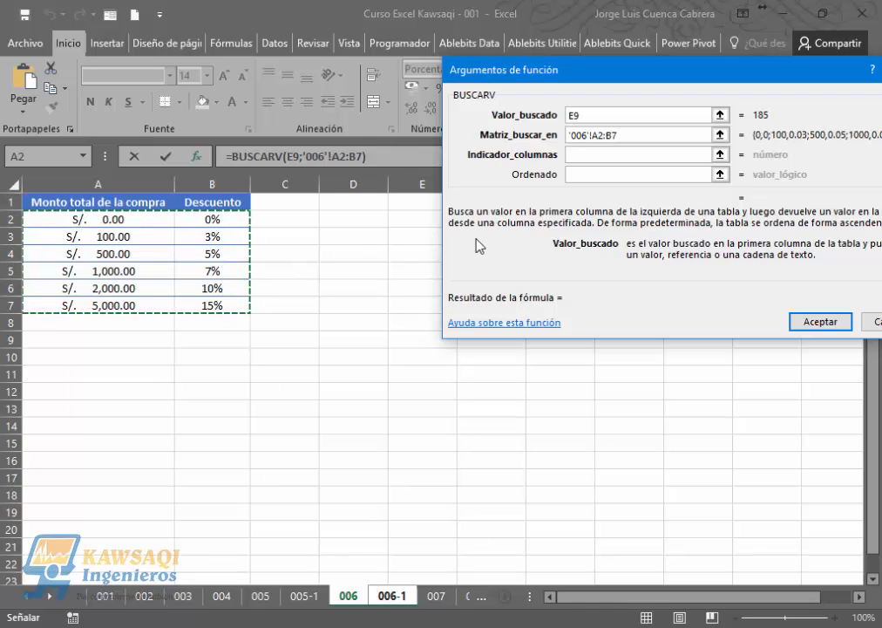
Set Indicador_columnas to 2 and Ordenado to 1, and accept the BUSCARV formula
click(593, 156)
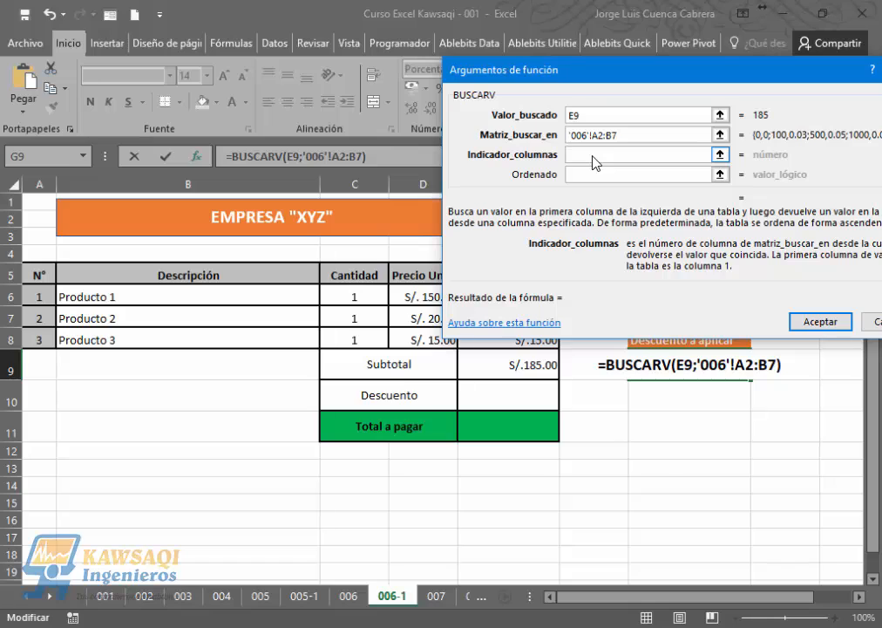
text(2)
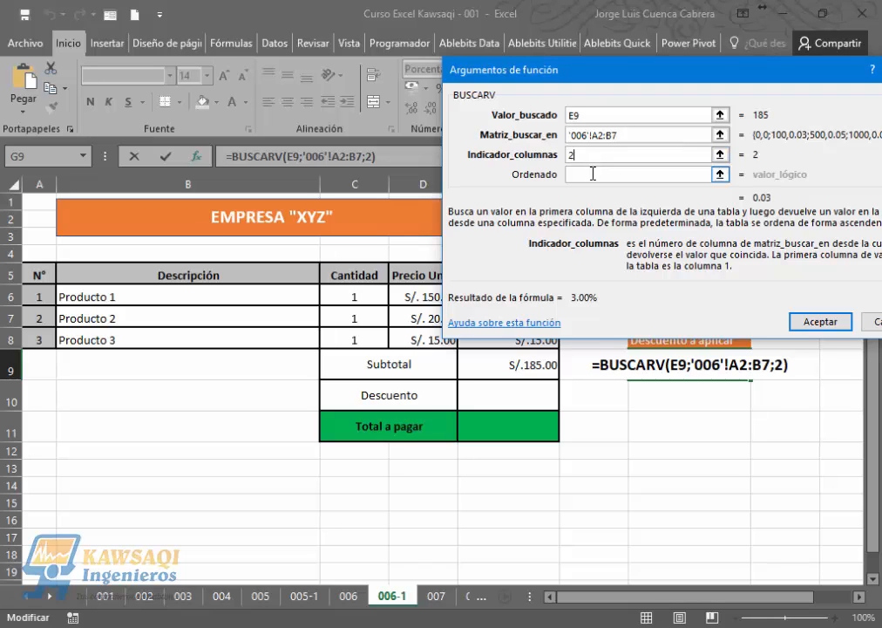
click(594, 174)
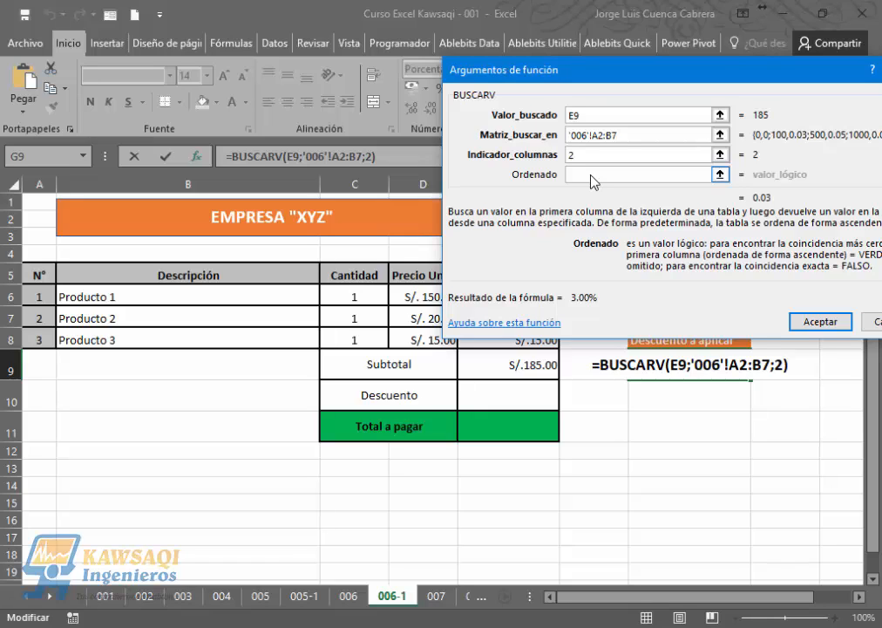
text(1)
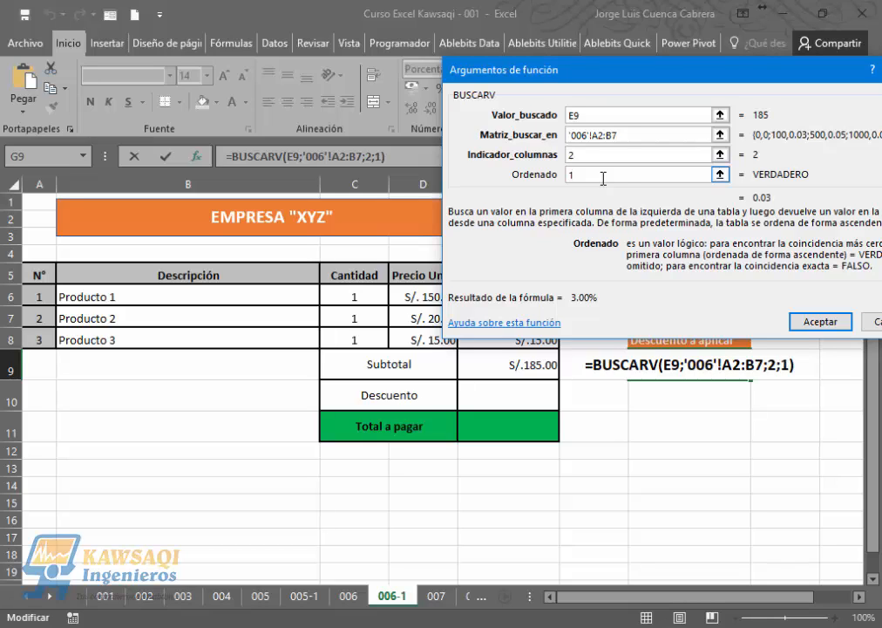
click(813, 324)
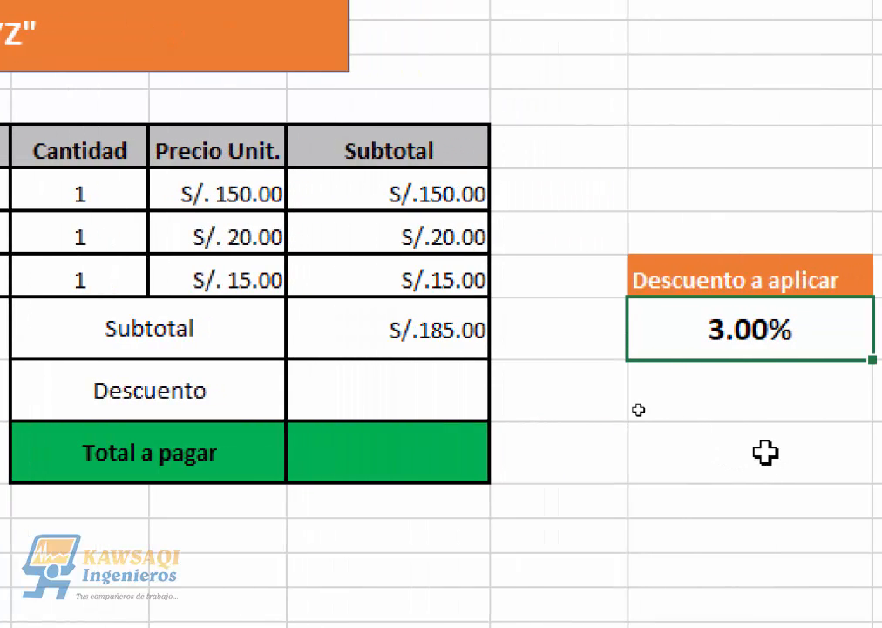
Test the discount lookup by setting the Cantidad of Producto 2 and of Producto 1 to 10 each
click(91, 234)
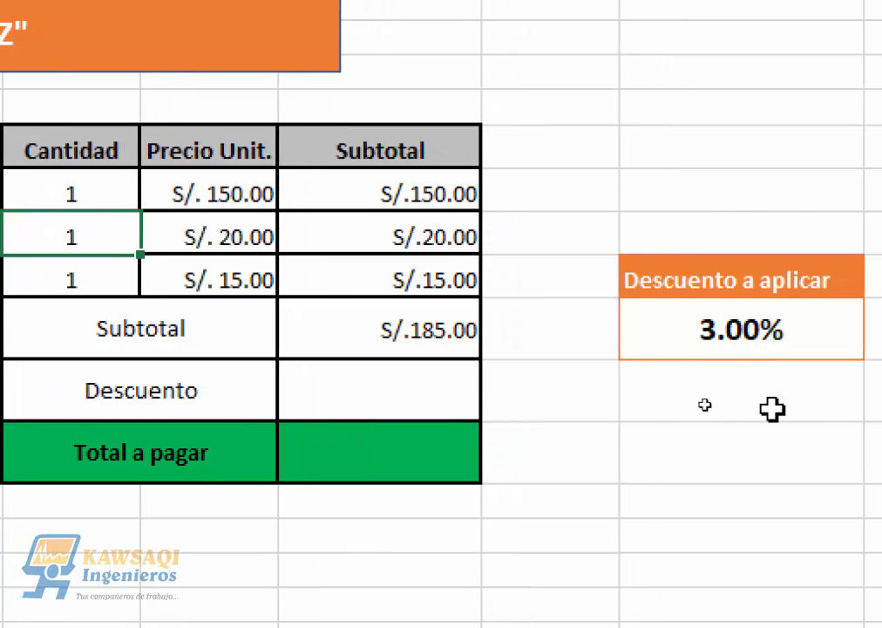
text(10)
key(Return)
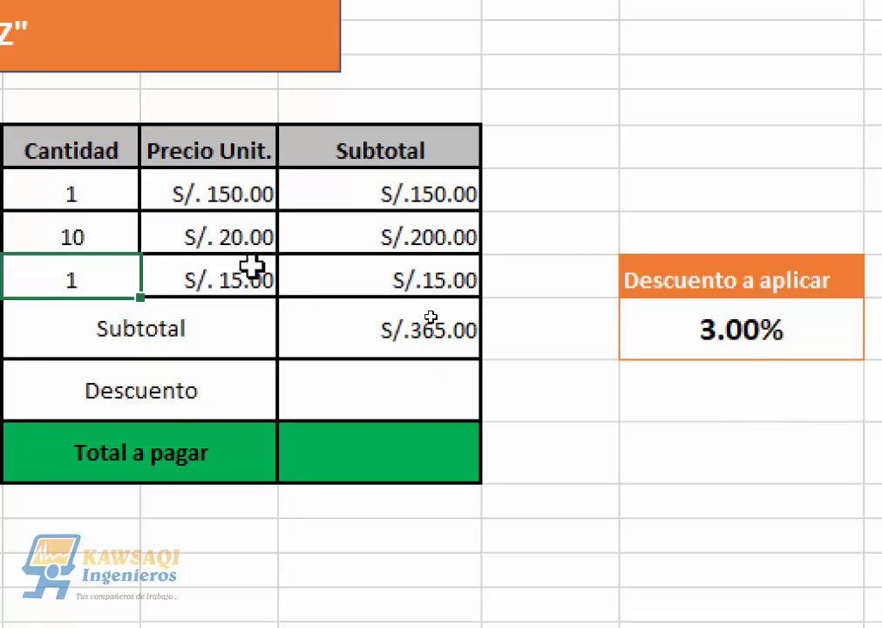
click(131, 185)
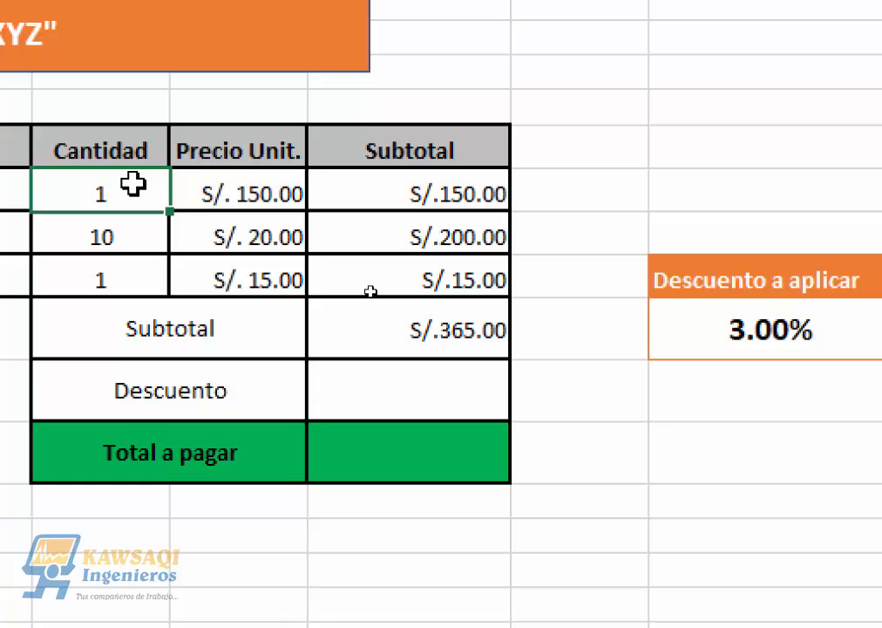
double_click(132, 185)
text(0)
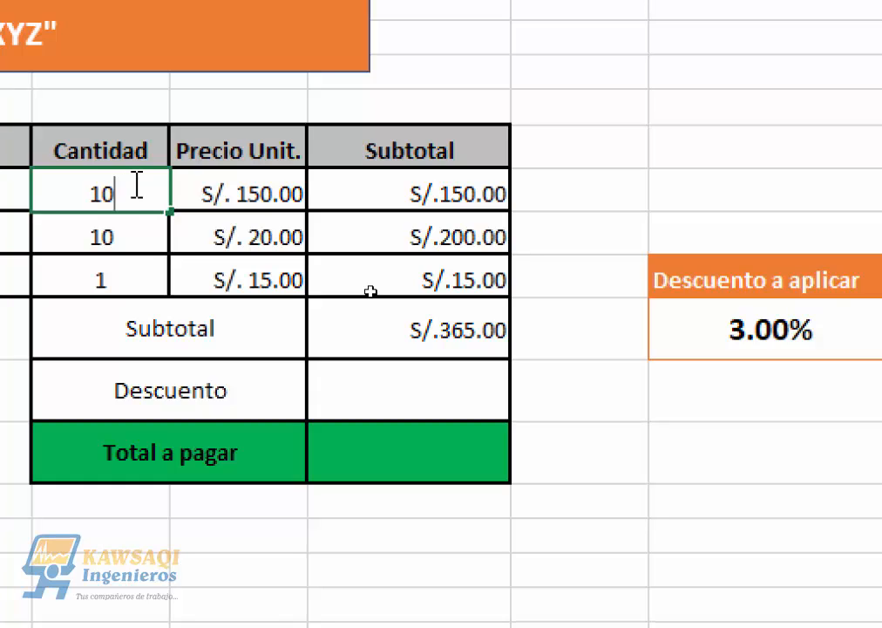
key(Return)
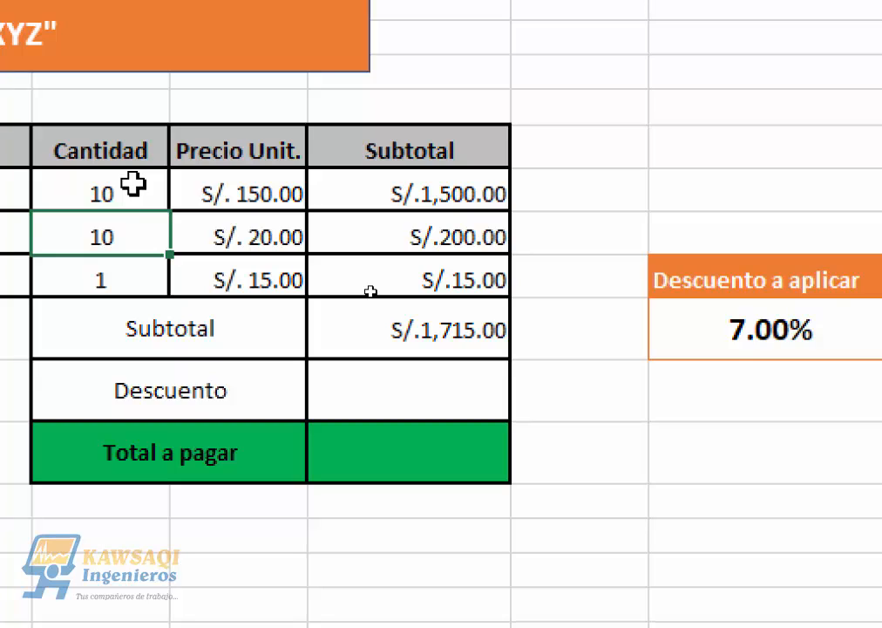
click(400, 407)
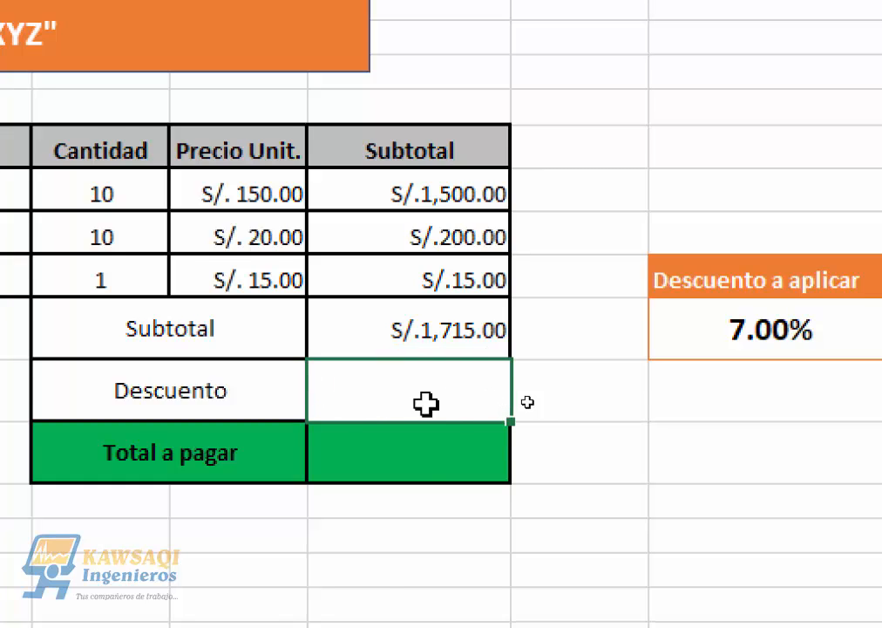
text(=)
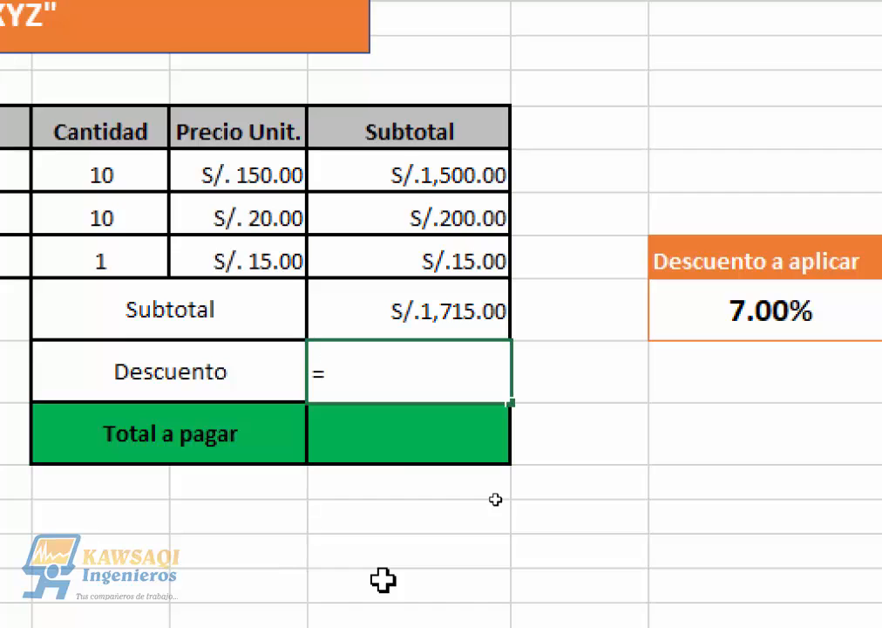
click(436, 310)
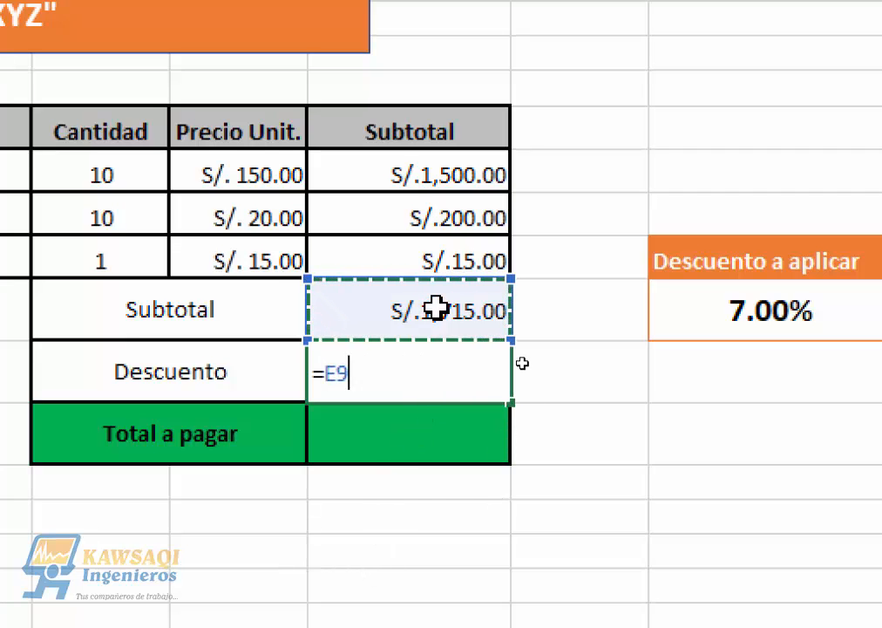
text(*)
click(800, 311)
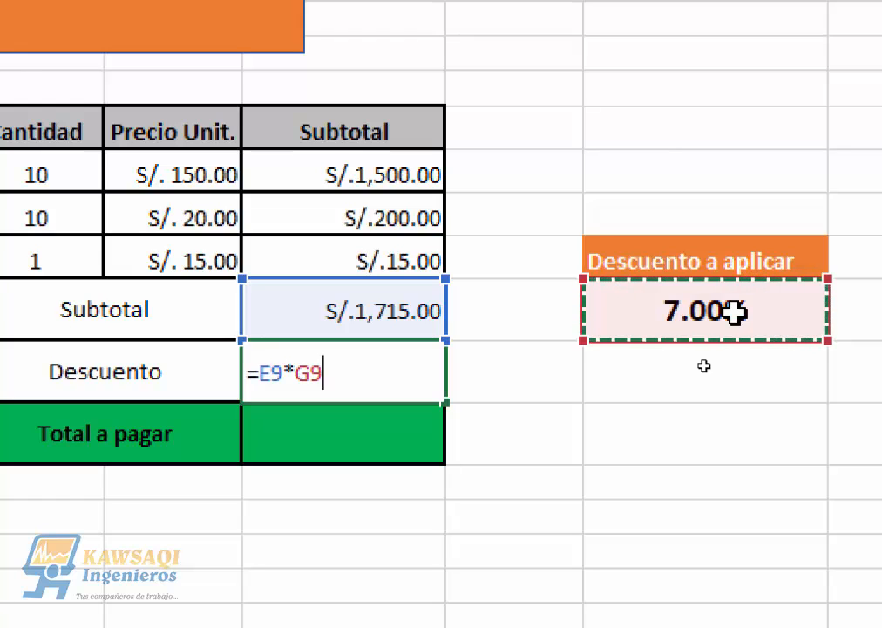
key(Return)
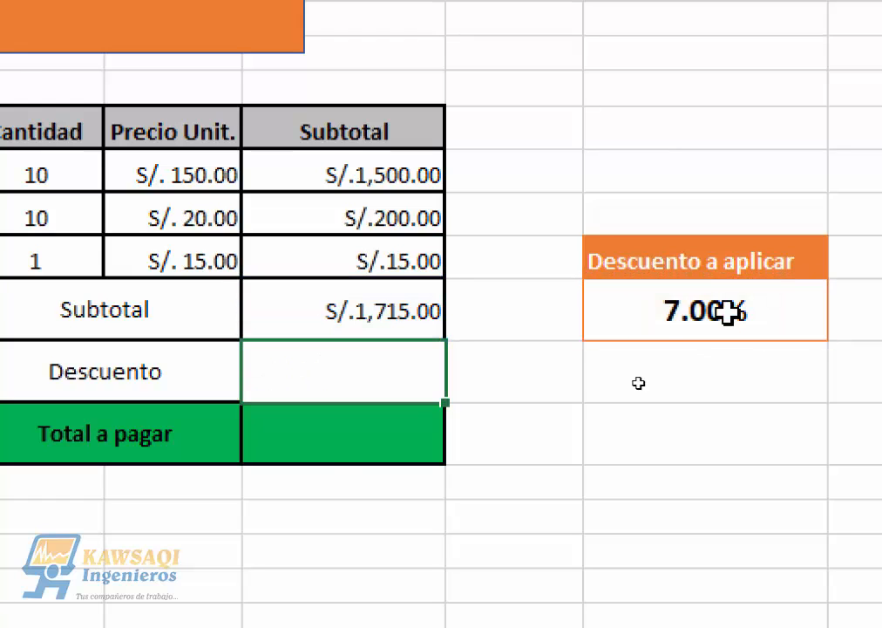
Calculate the Descuento amount in cell E10 by multiplying the Subtotal by the Descuento a aplicar percentage, =E9*G9
click(286, 489)
click(330, 379)
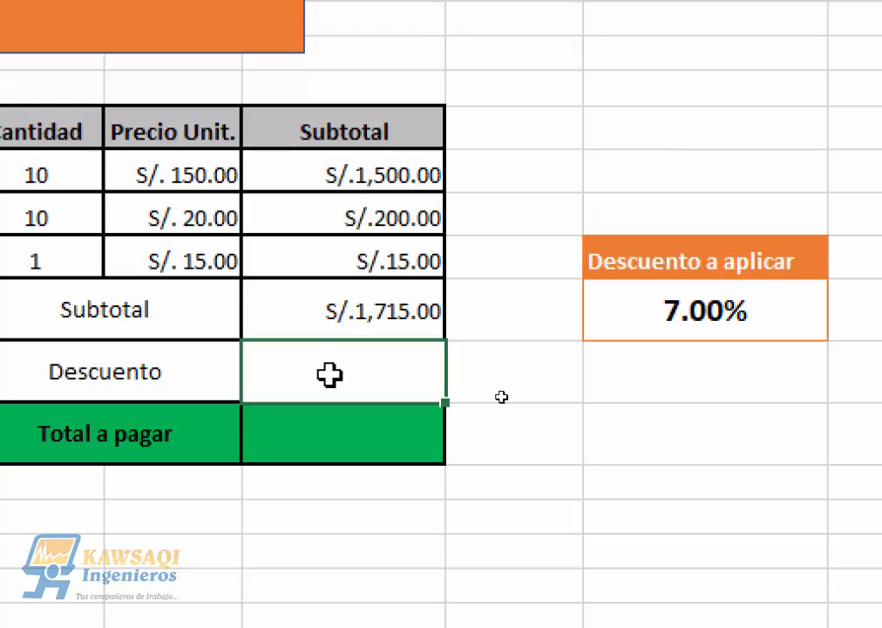
text(=)
click(340, 309)
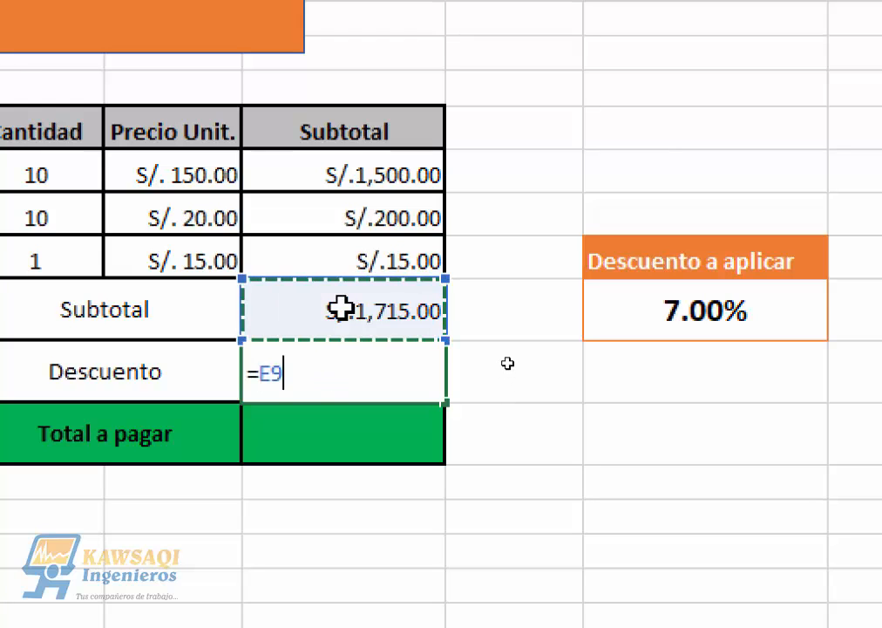
text(*)
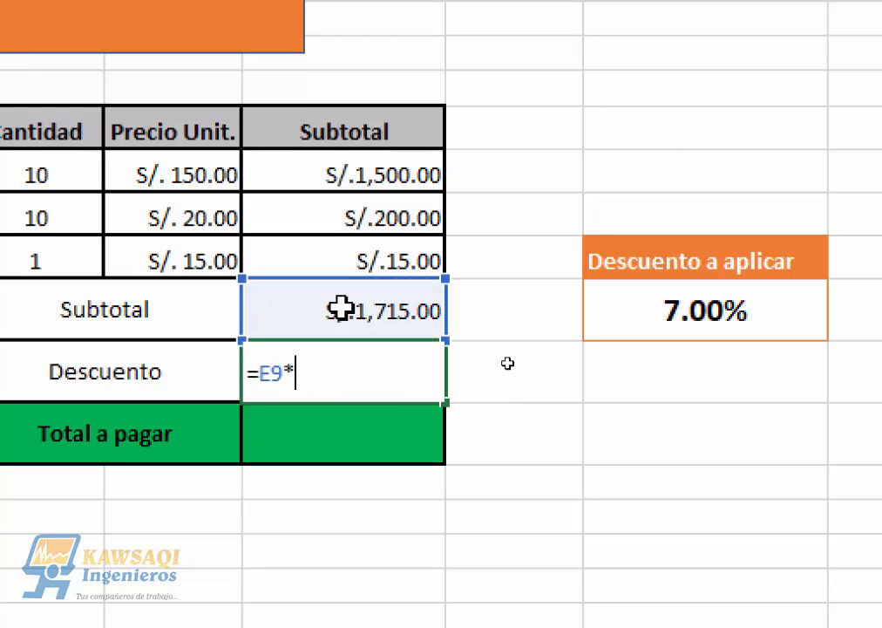
click(732, 315)
key(Return)
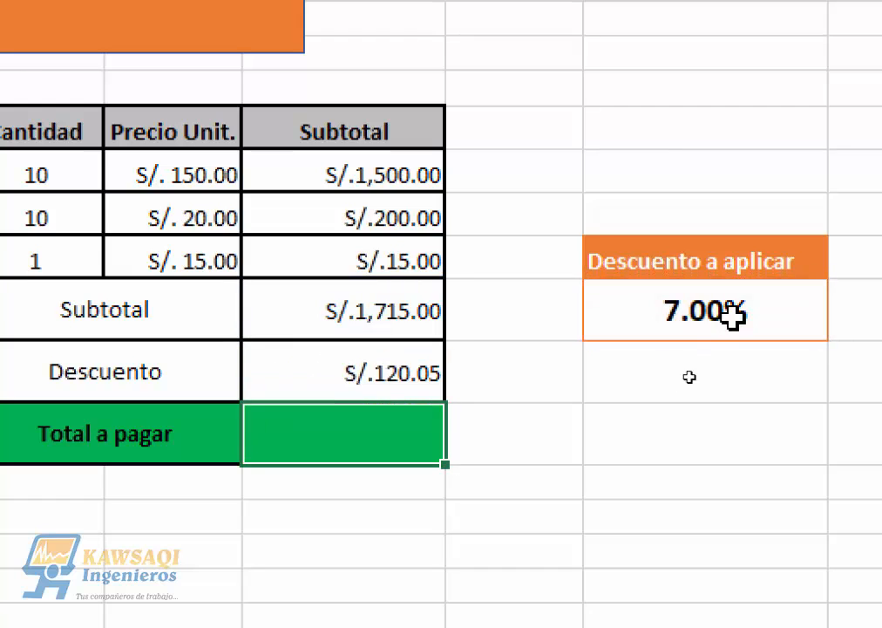
Calculate Total a pagar in cell E11 by subtracting the Descuento from the Subtotal, =E9-E10
text(=)
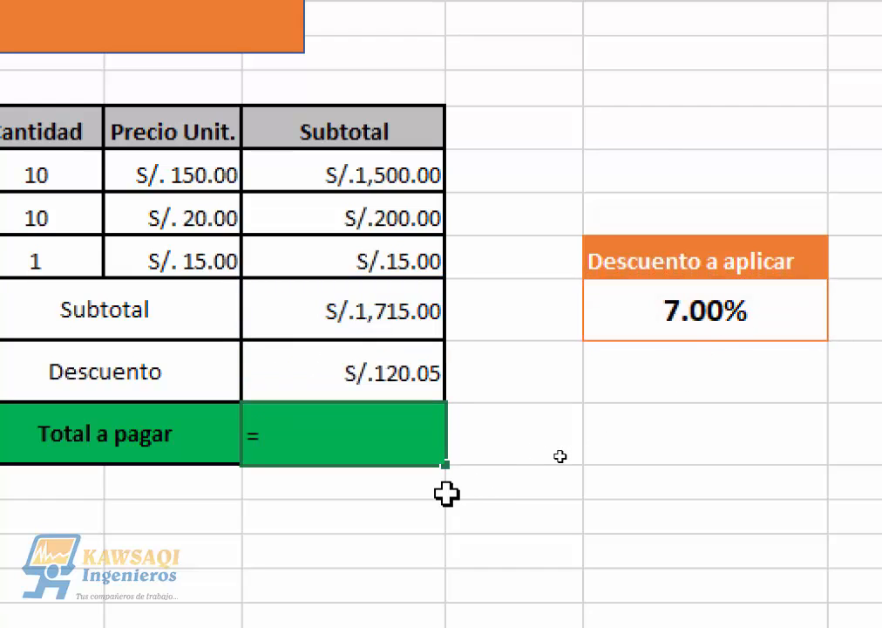
click(348, 316)
text(-)
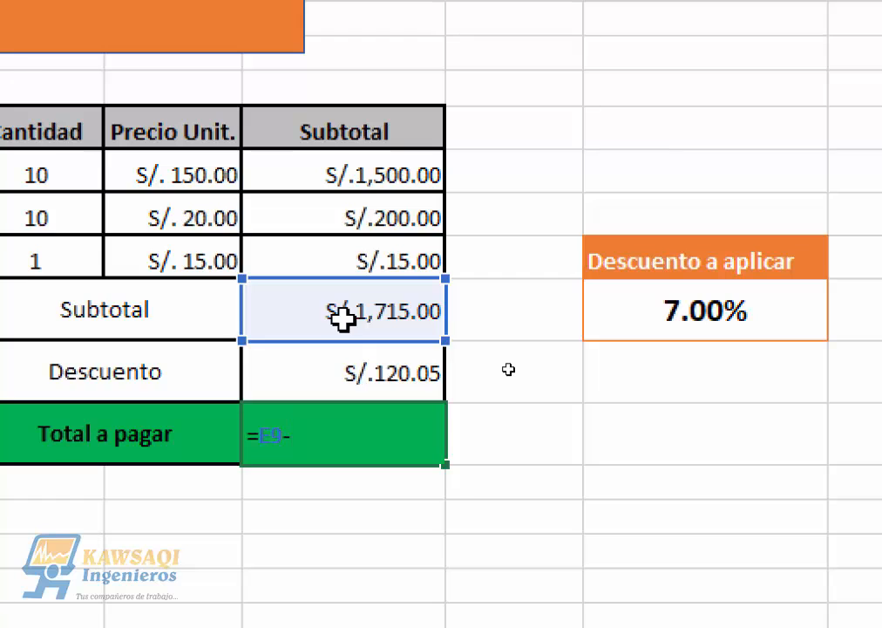
click(349, 374)
key(Return)
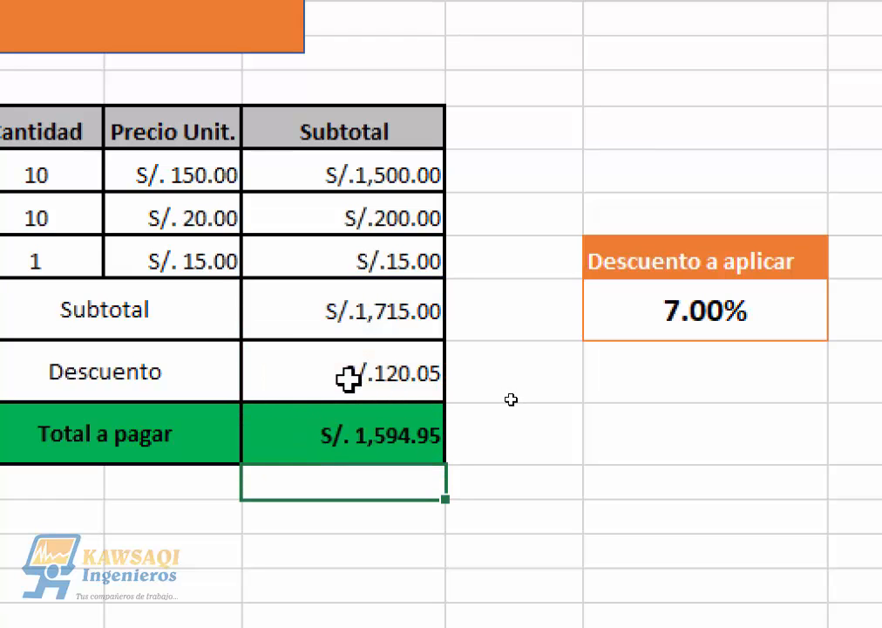
click(750, 319)
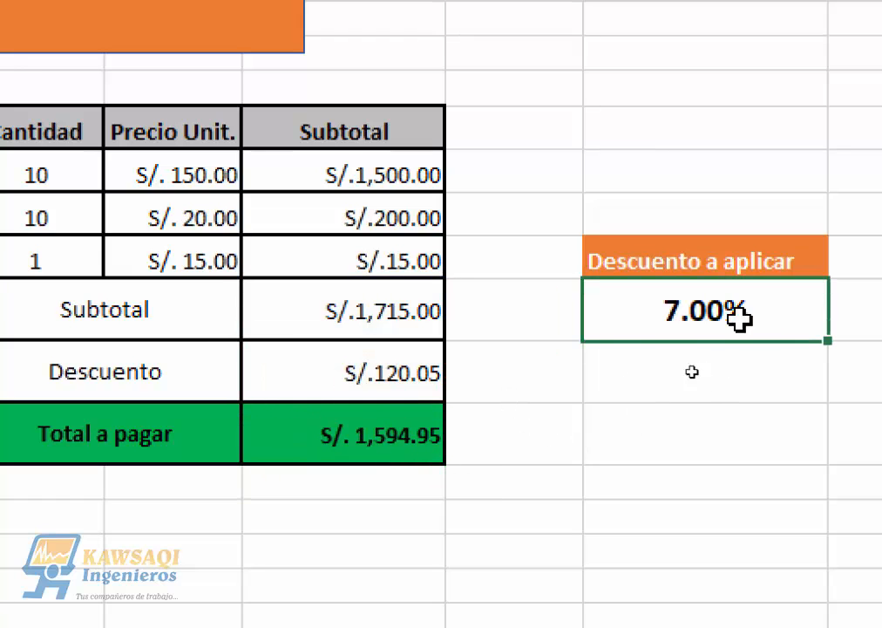
click(317, 383)
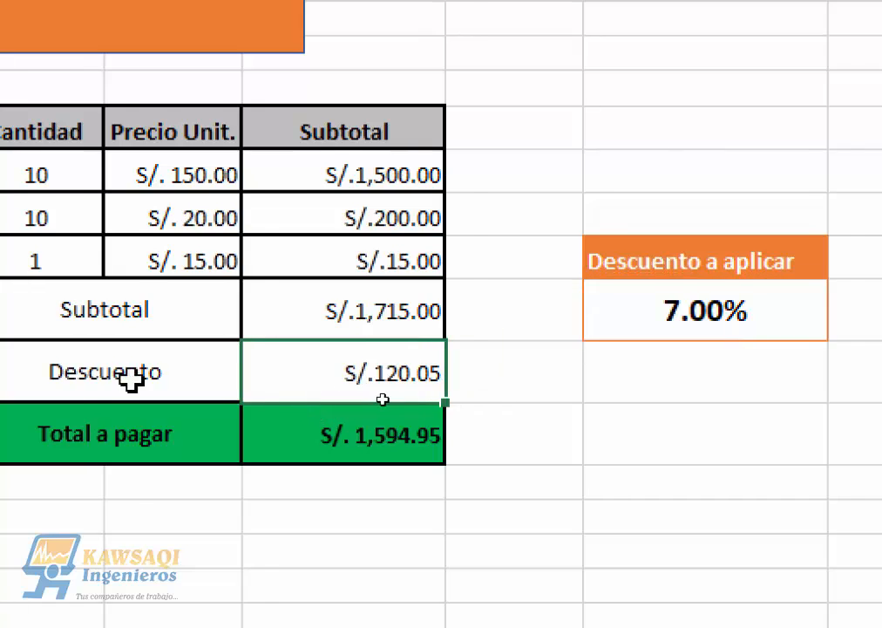
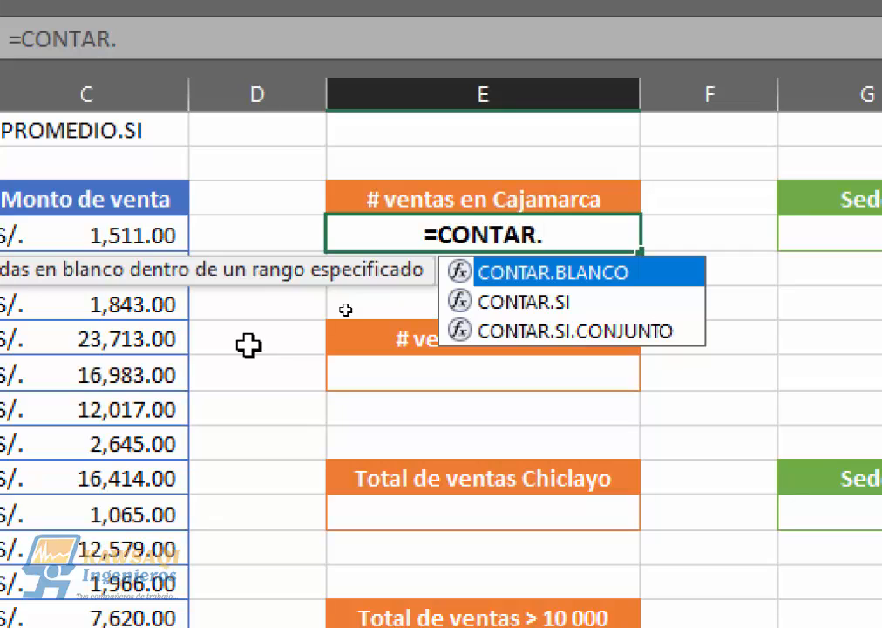
Complete the # ventas en Cajamarca formula in E4 as =CONTAR.SI(B4:B23;"Cajamarca")
text(SI)
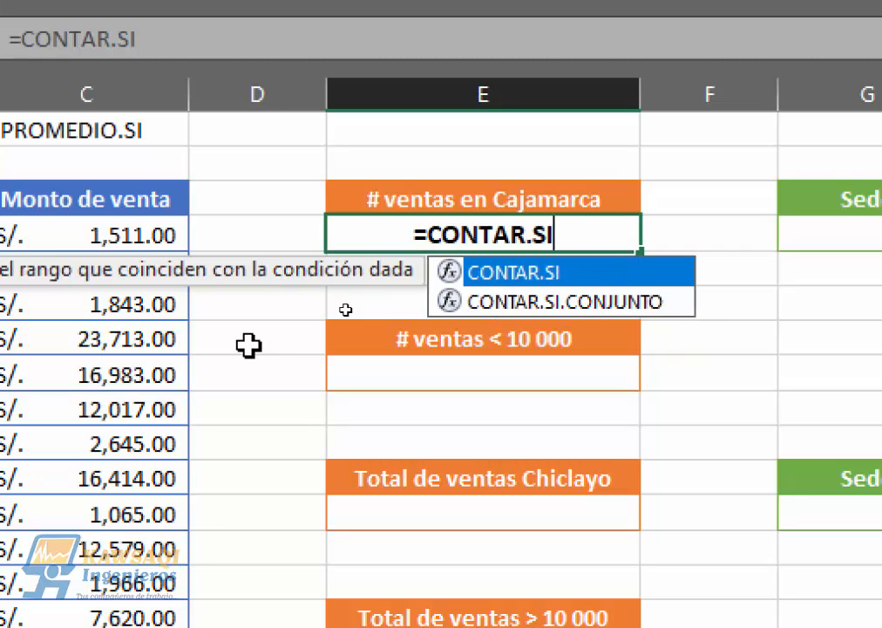
text(()
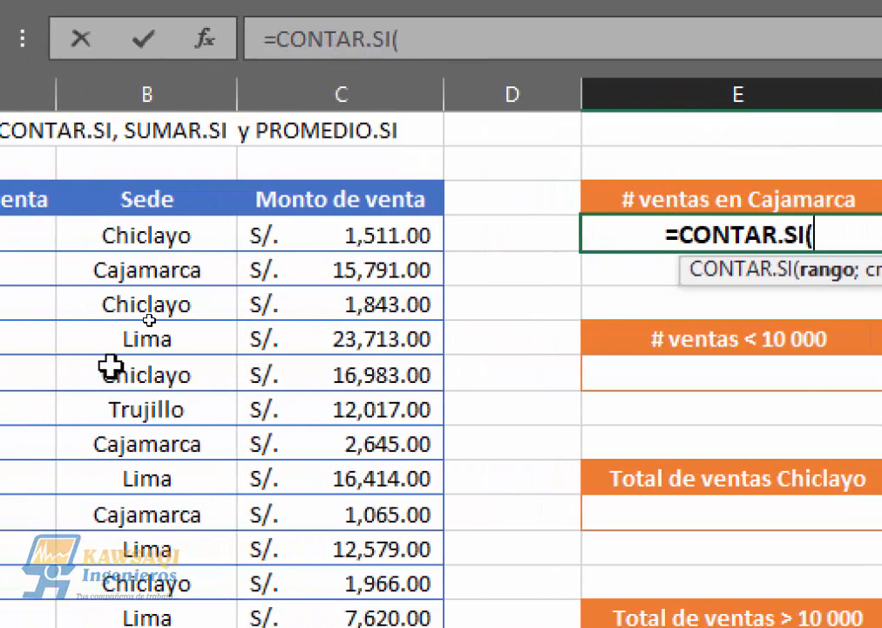
drag(174, 243, 155, 507)
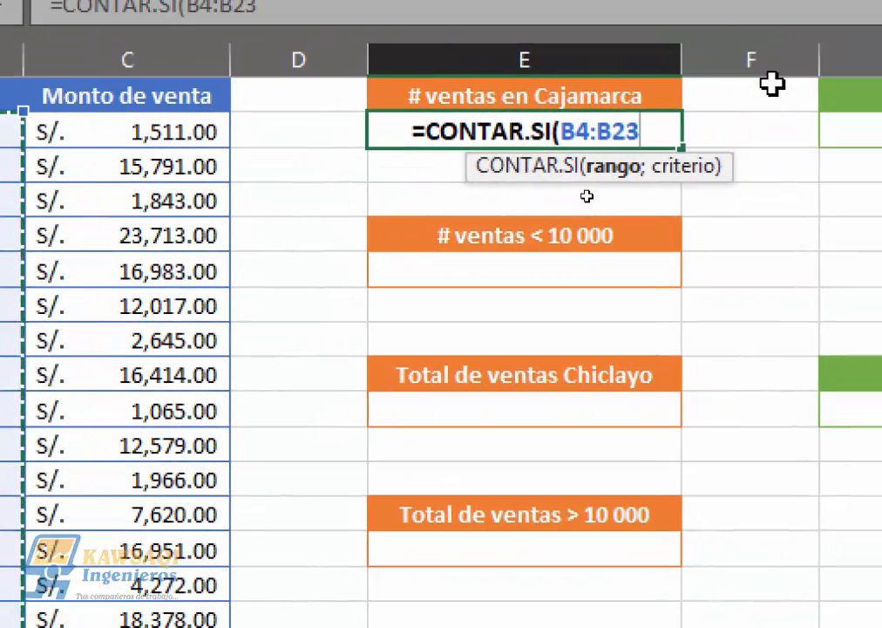
text(;)
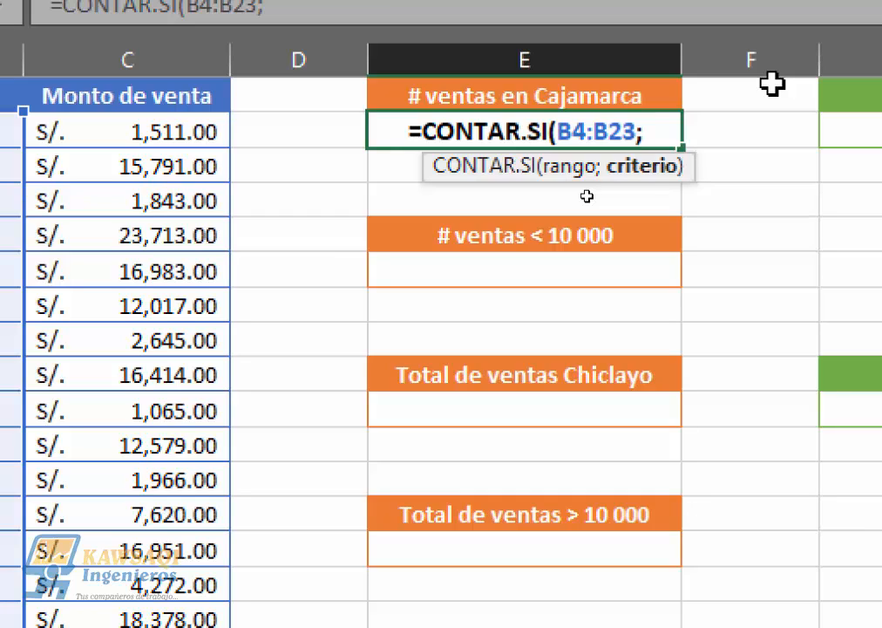
text(")
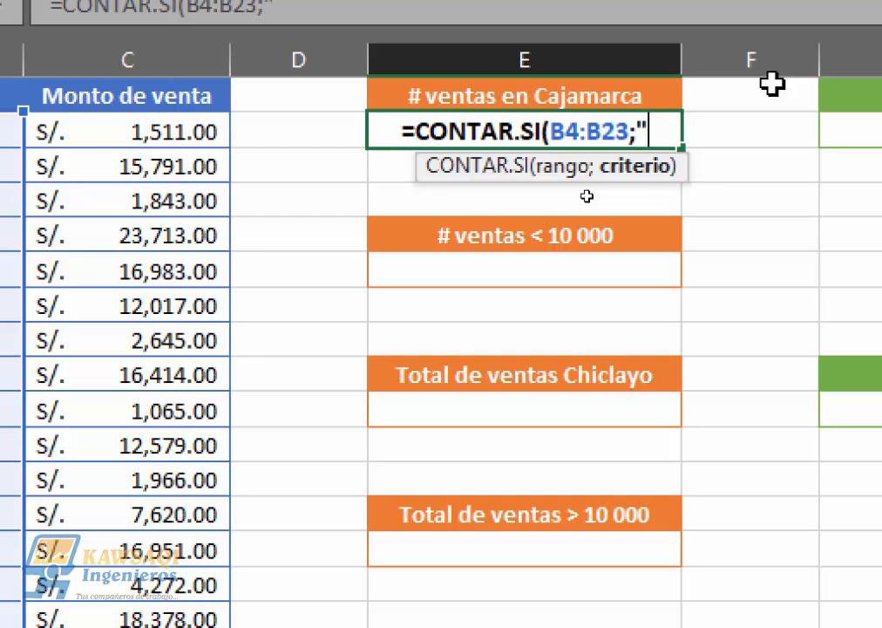
text(Cajamarca)
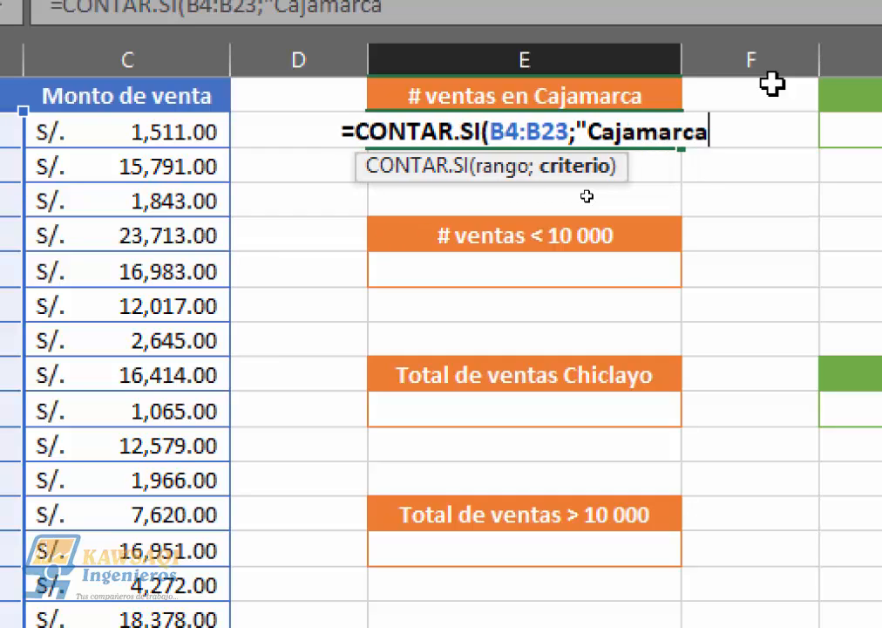
text(")
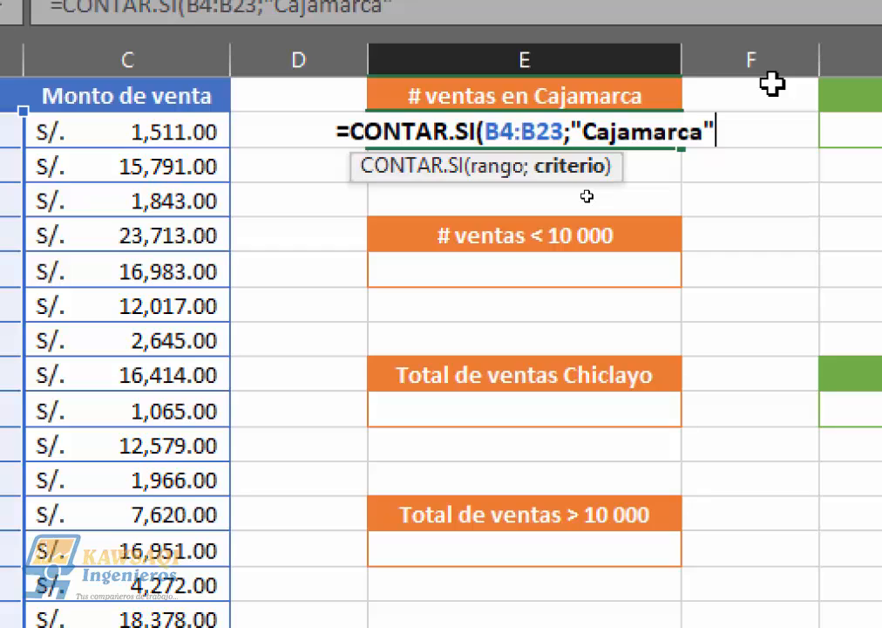
text())
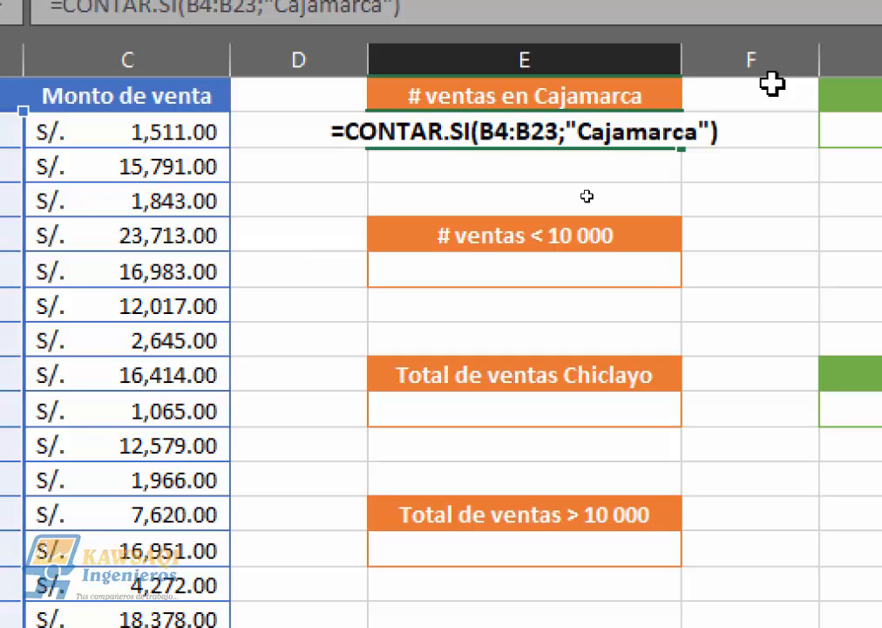
key(Return)
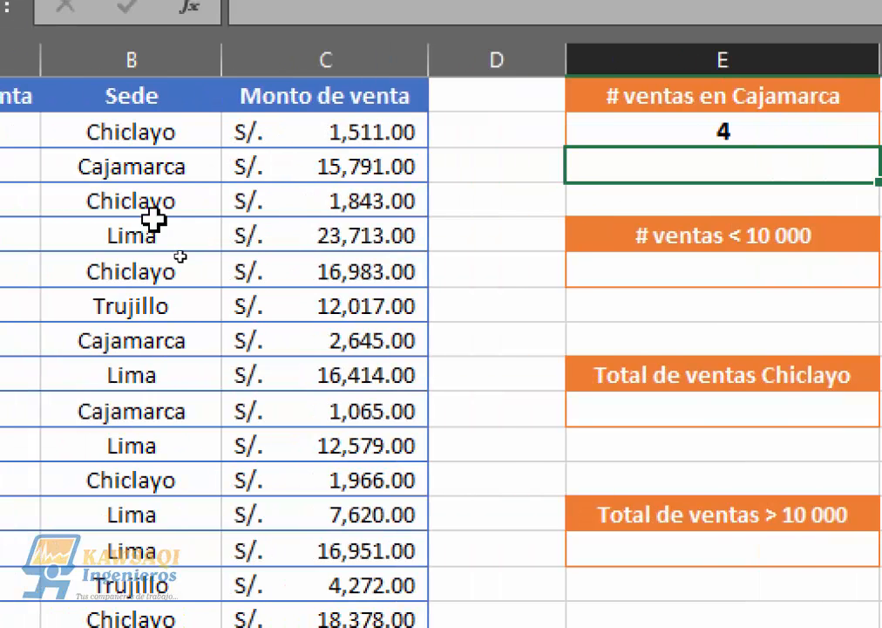
Check each Cajamarca entry in the Sede column against the count in E4 and review its formula
click(169, 164)
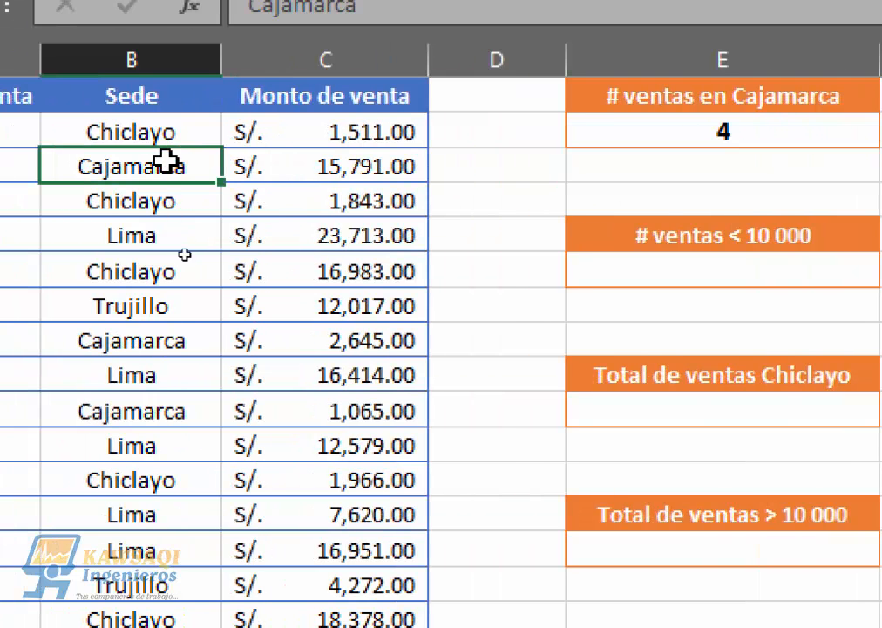
click(187, 369)
click(175, 342)
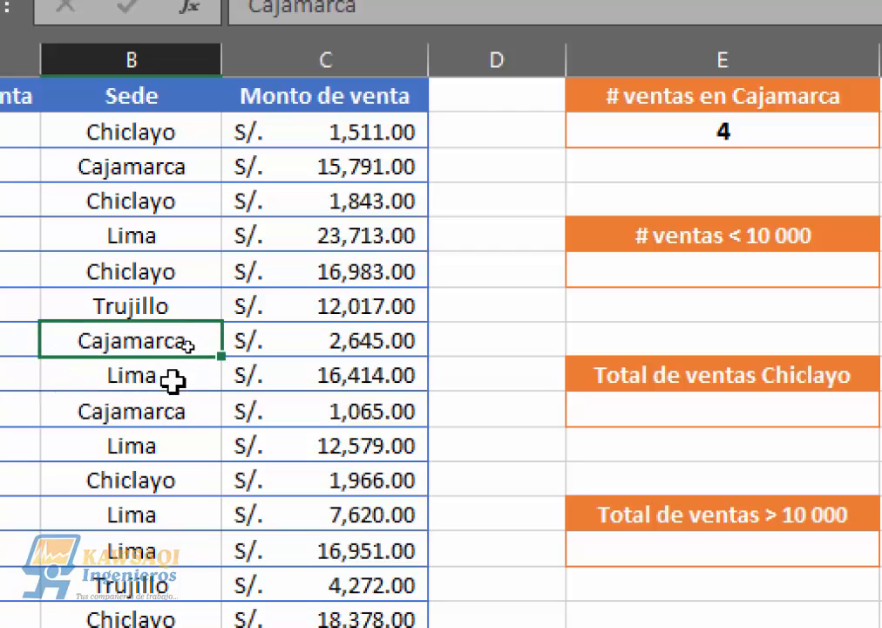
click(178, 409)
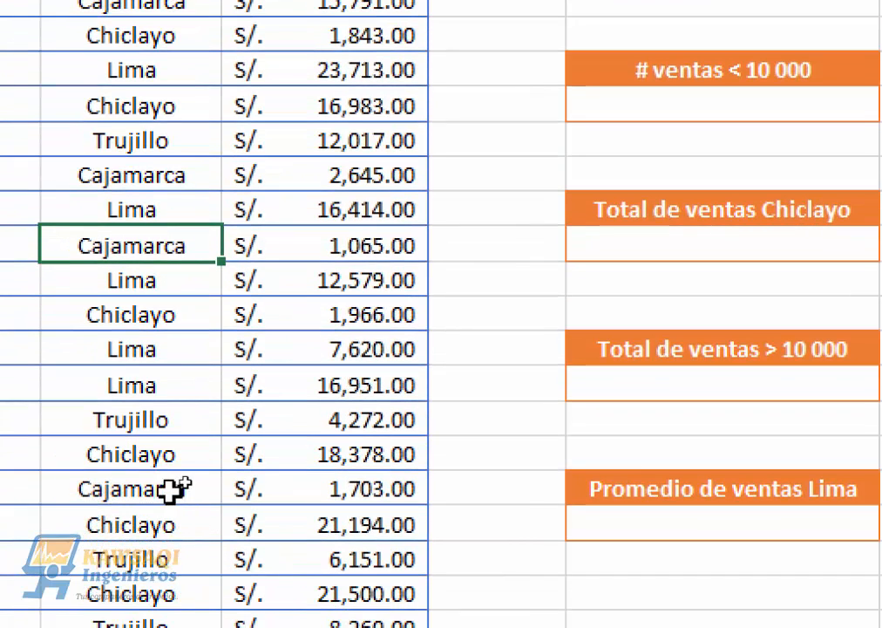
click(174, 488)
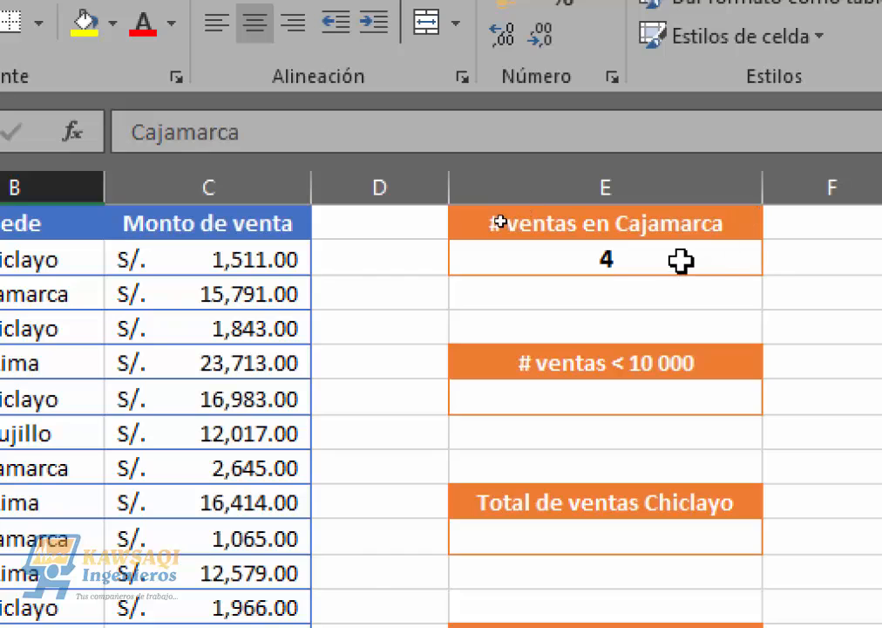
click(680, 259)
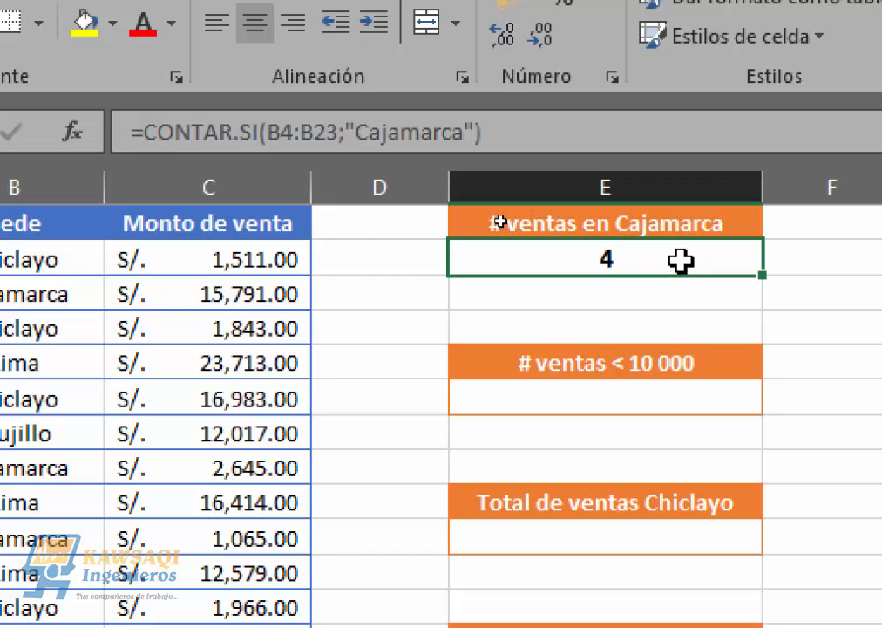
double_click(681, 260)
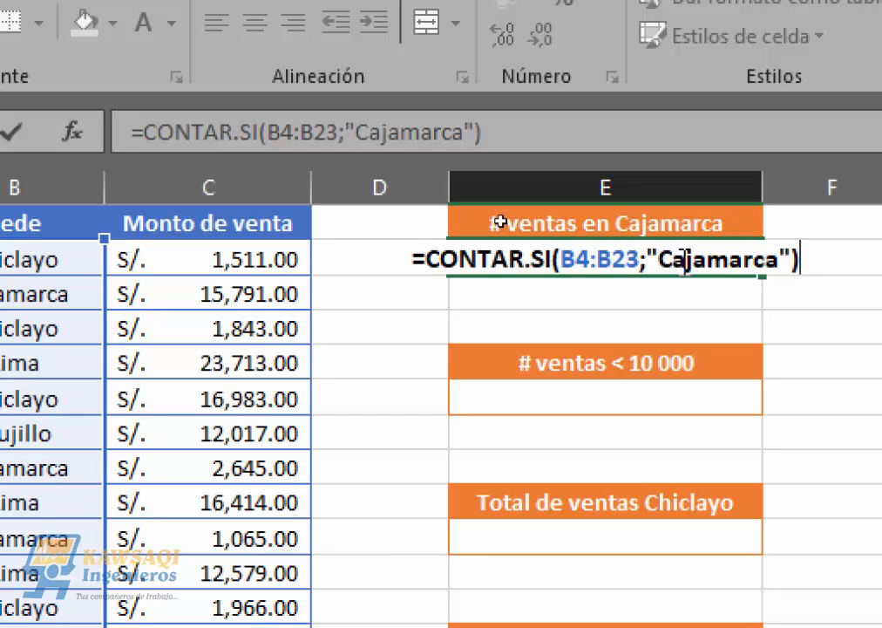
Count the sales below 10 000 in cell E8 with the formula =CONTAR.SI(C4:C23;"<10000")
click(602, 399)
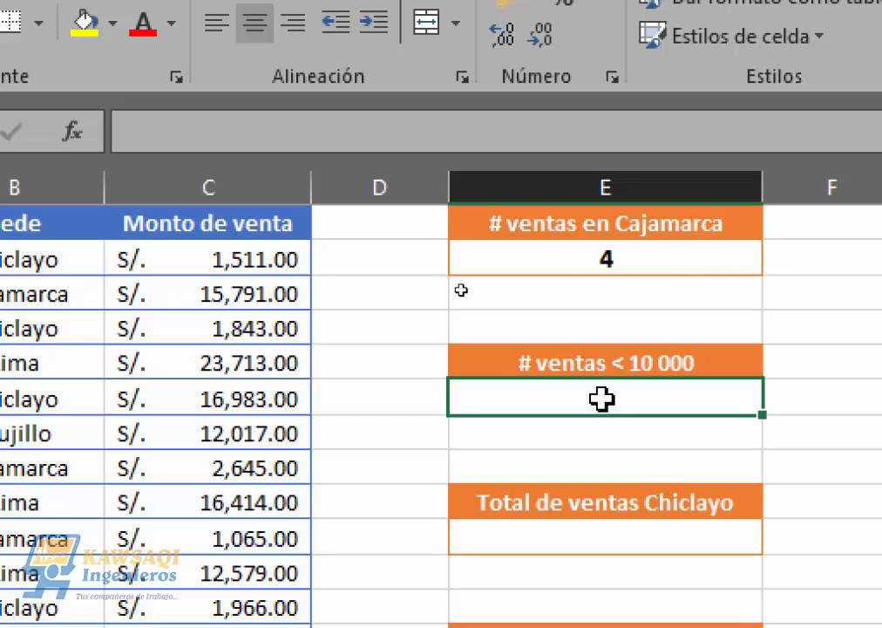
text(=)
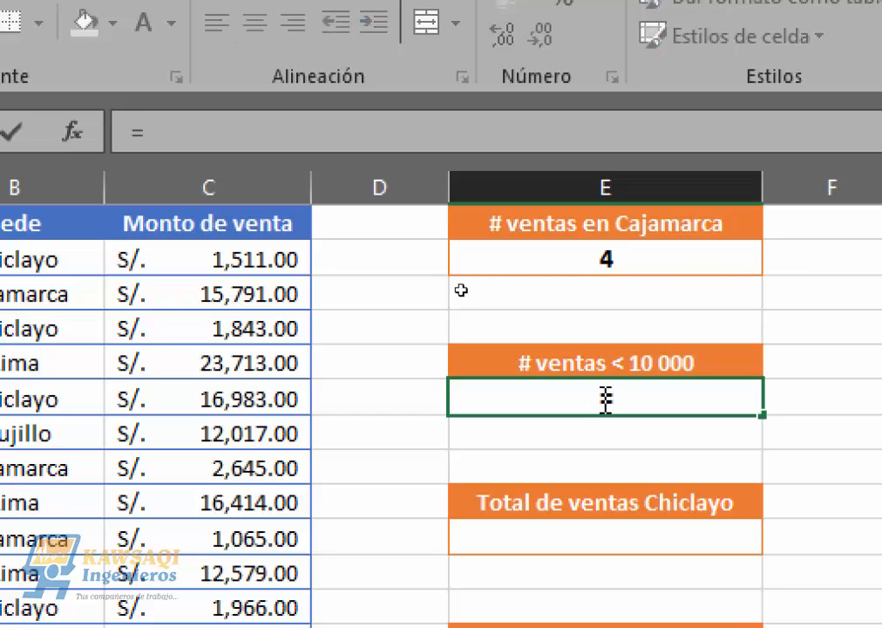
text(co)
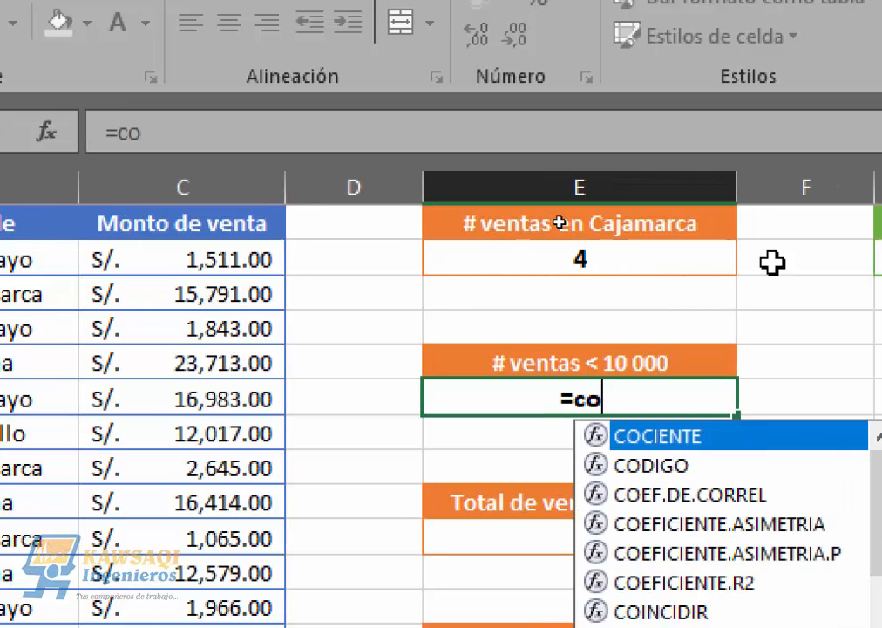
text(ntar)
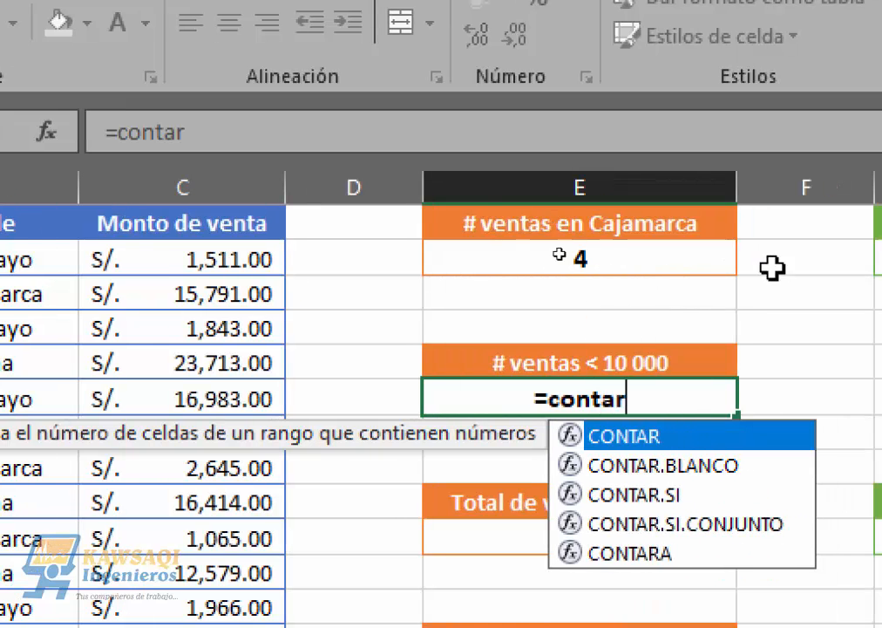
double_click(649, 494)
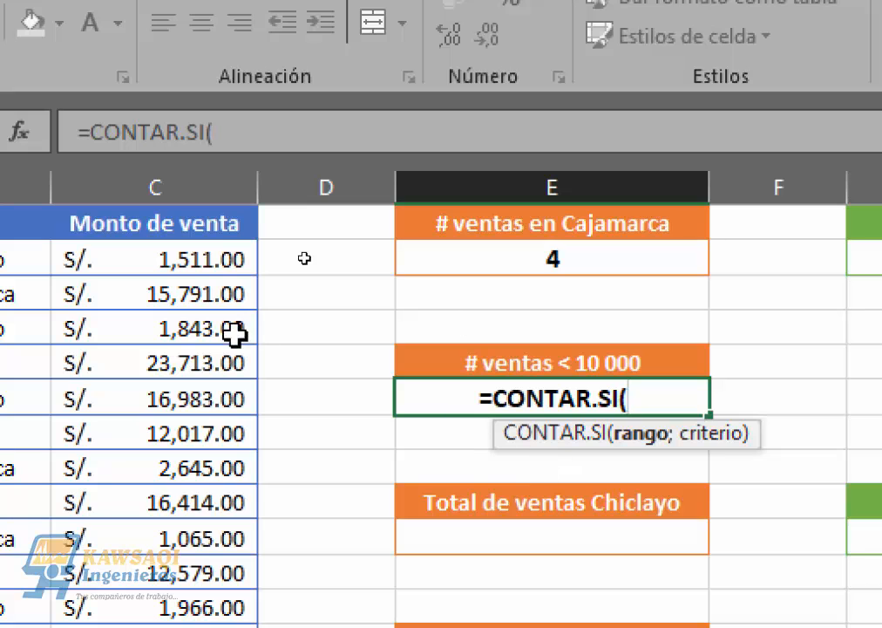
drag(184, 272, 216, 577)
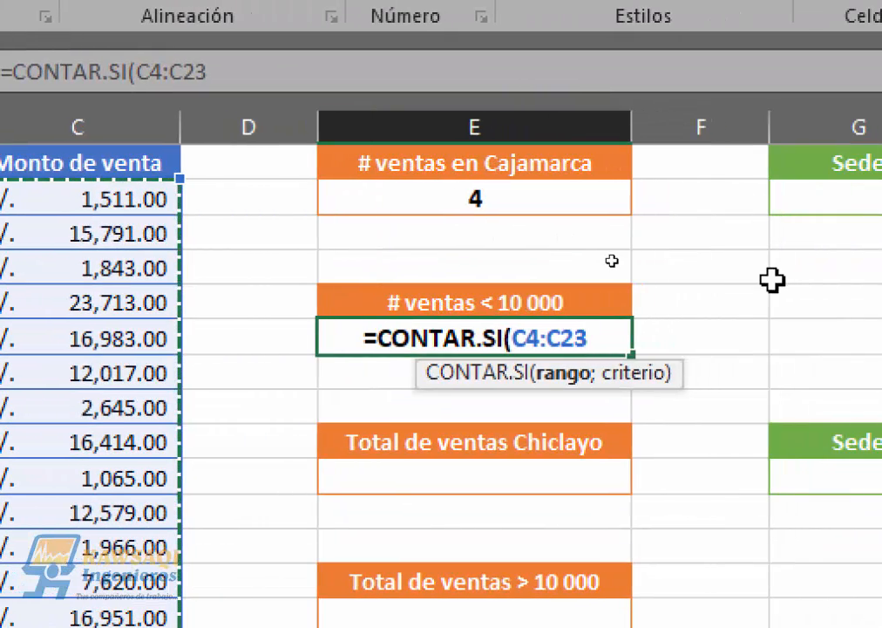
text(;)
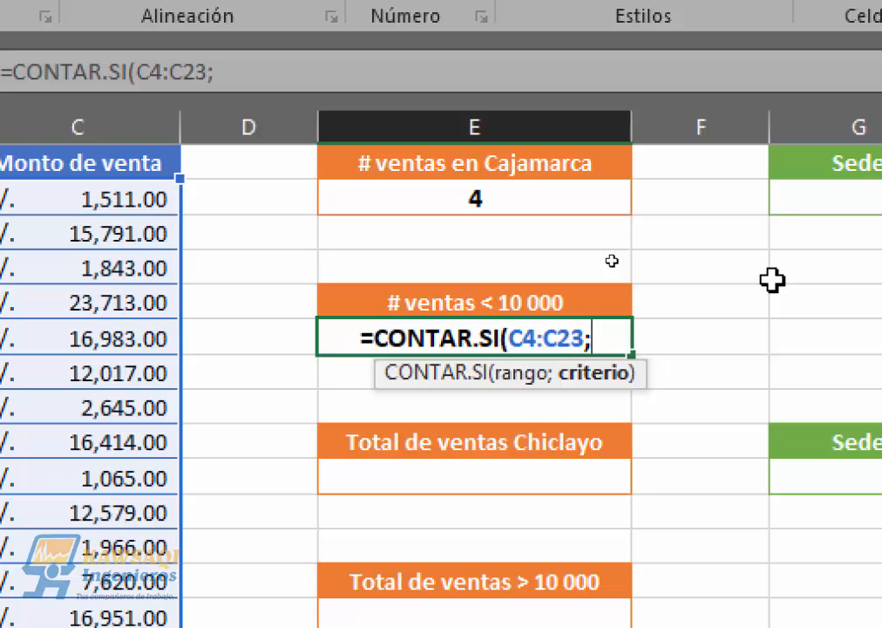
text(")
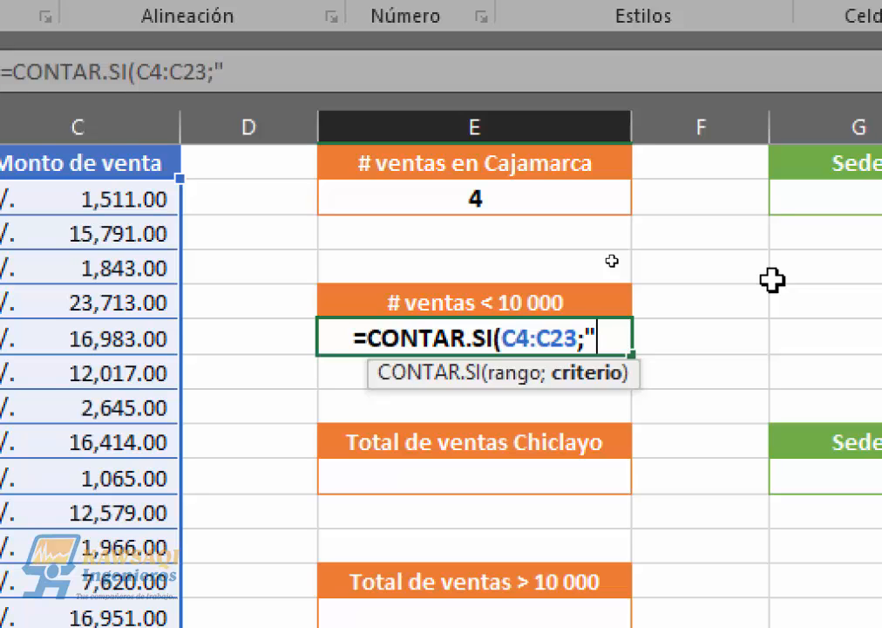
text(<10)
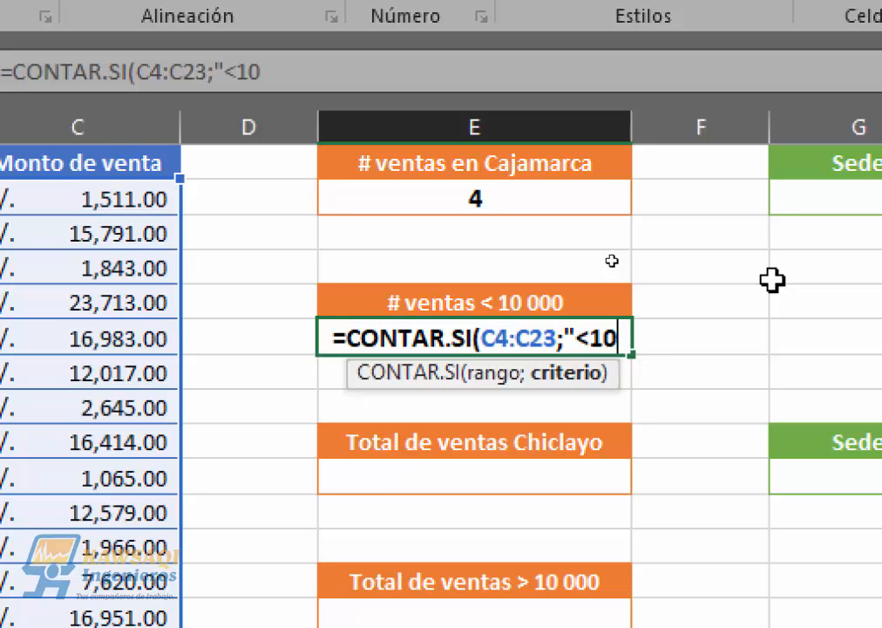
text(000)
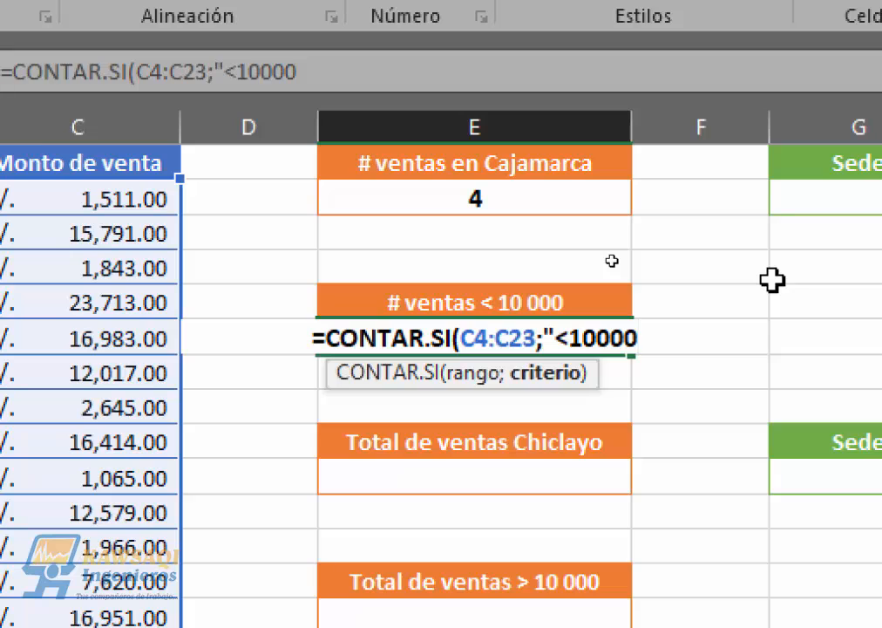
text("))
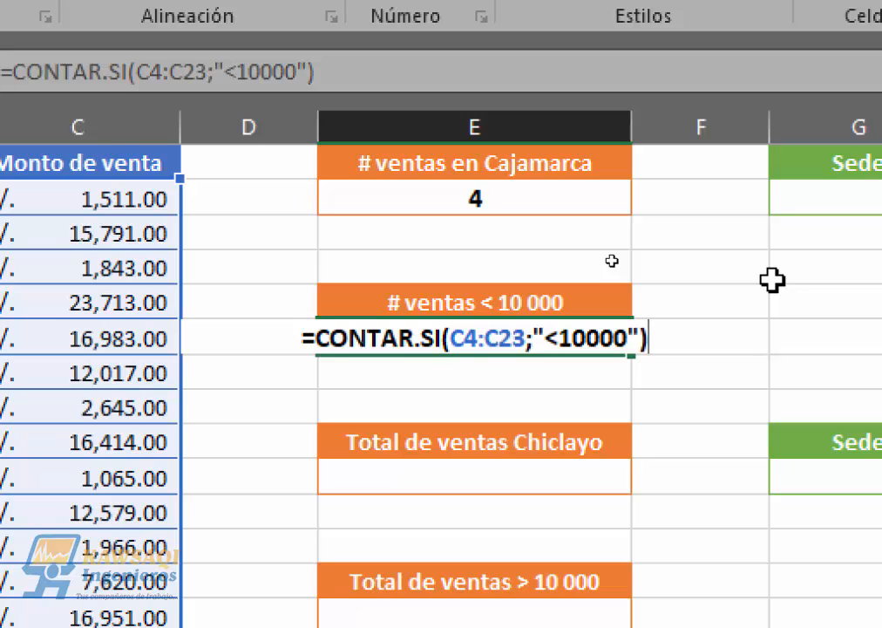
key(Return)
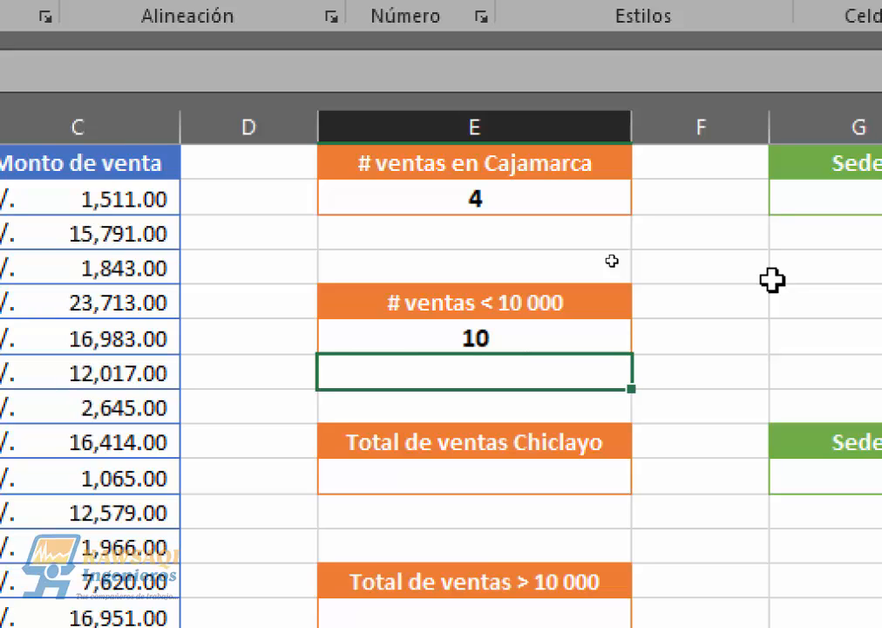
click(458, 340)
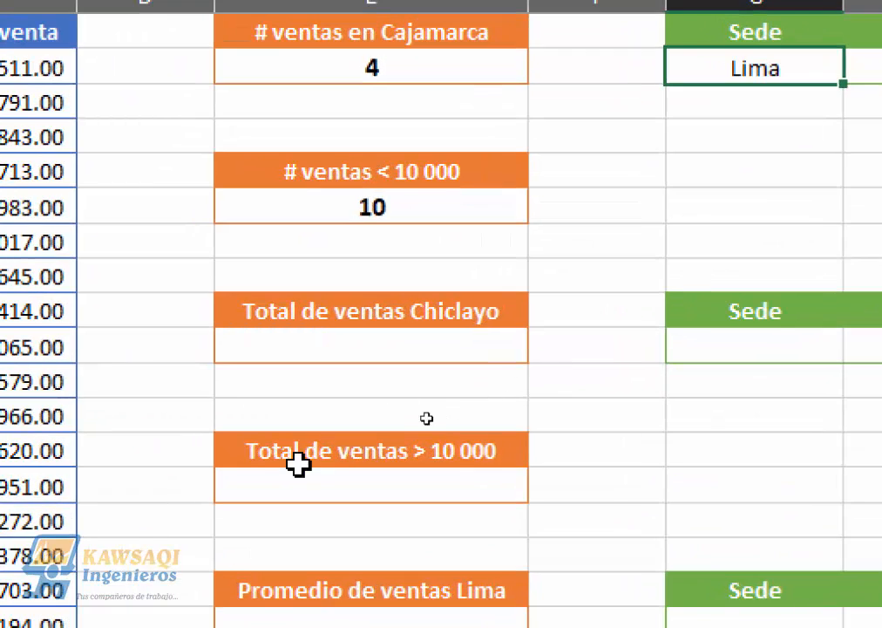
Calculate Total de ventas Chiclayo in cell E12 with the formula =SUMAR.SI(B4:B23;"Chiclayo";C4:C23)
click(434, 344)
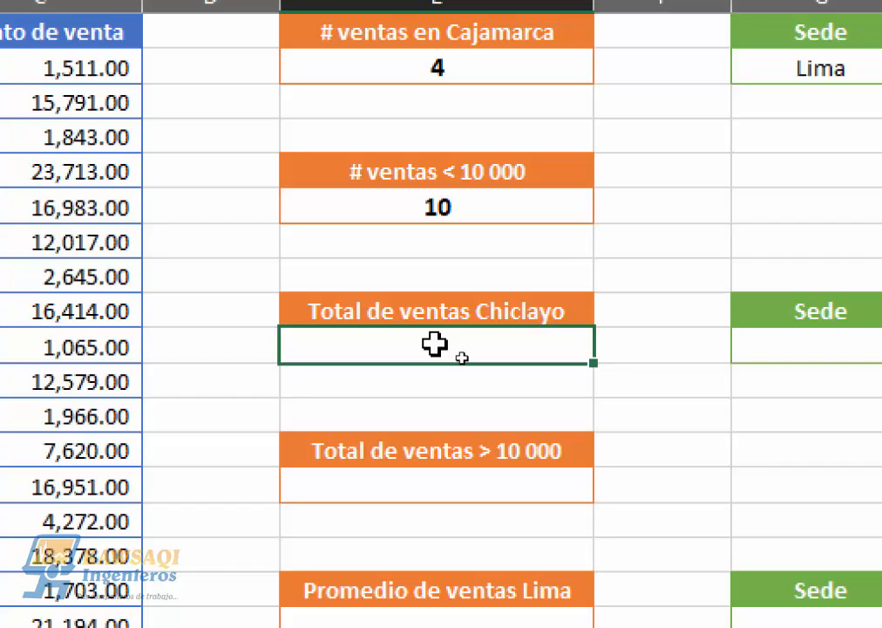
double_click(434, 345)
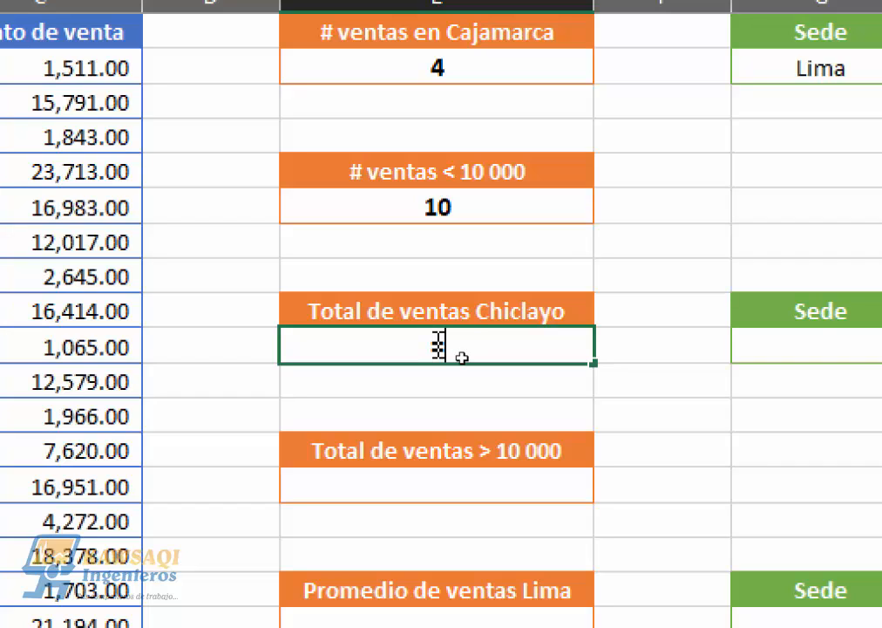
text(um)
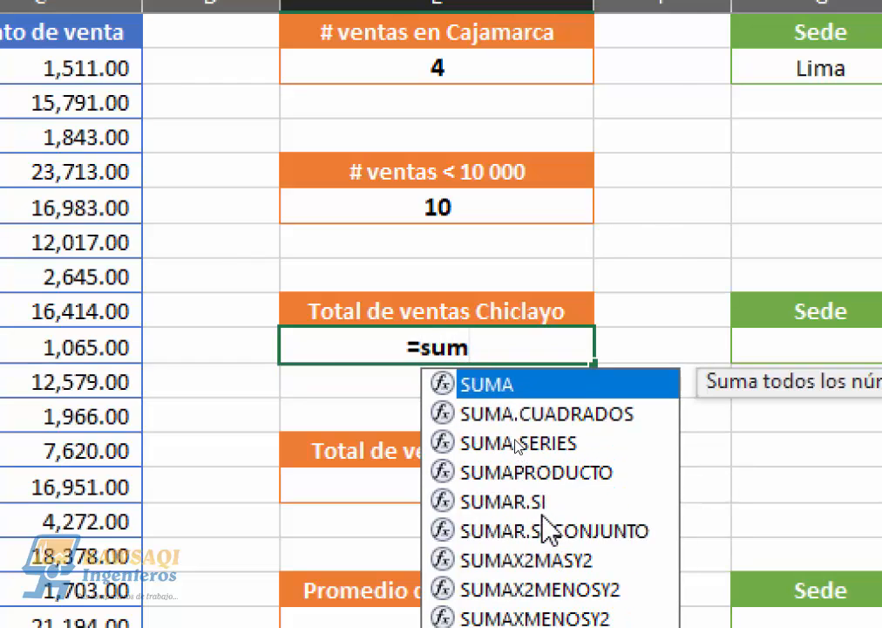
double_click(540, 503)
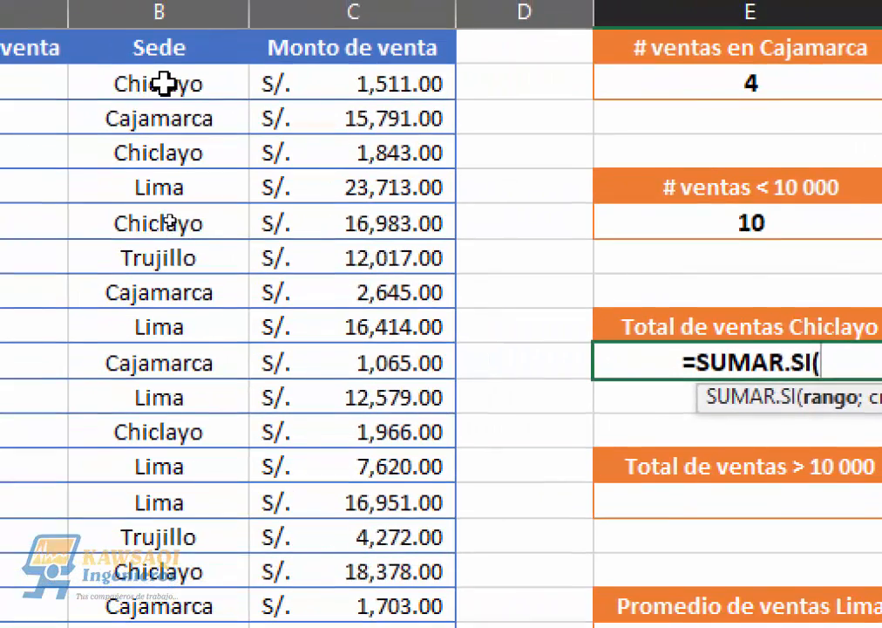
drag(166, 76, 168, 623)
drag(170, 580, 166, 565)
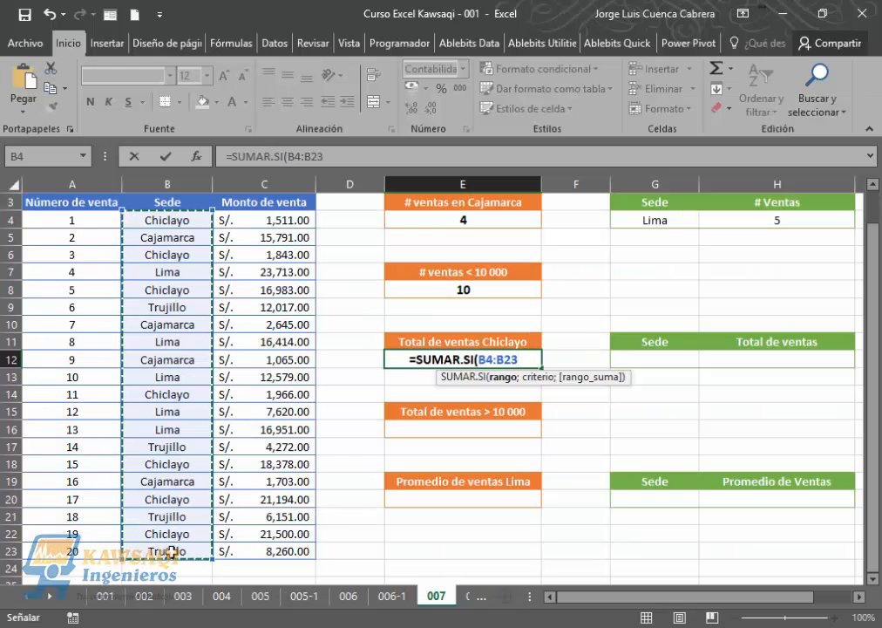
text(;)
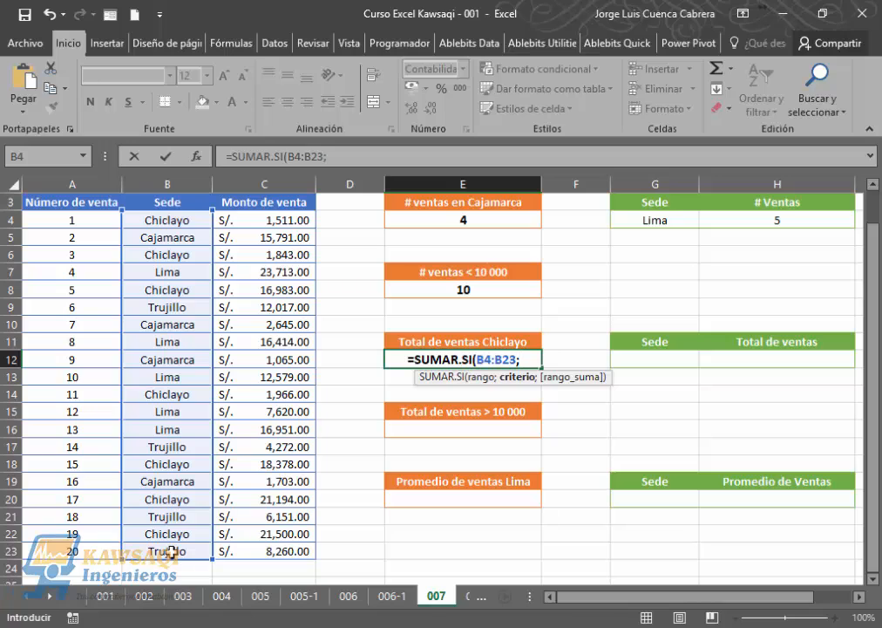
text(")
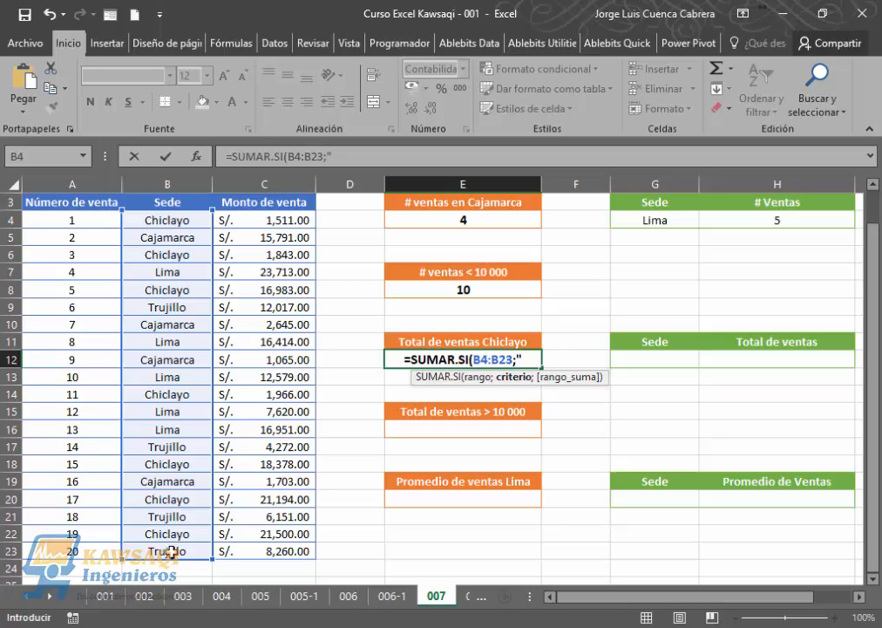
text(Chicl)
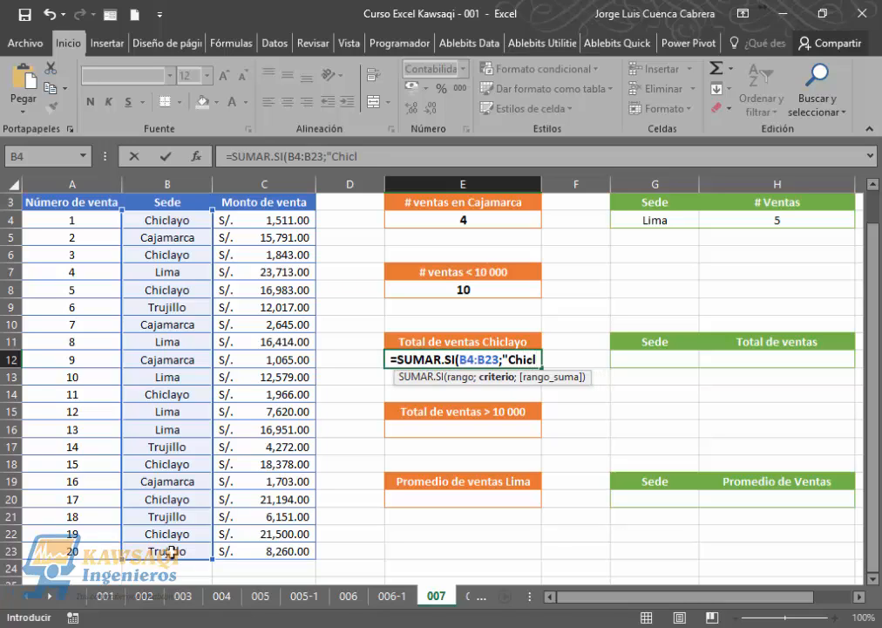
text(ayo")
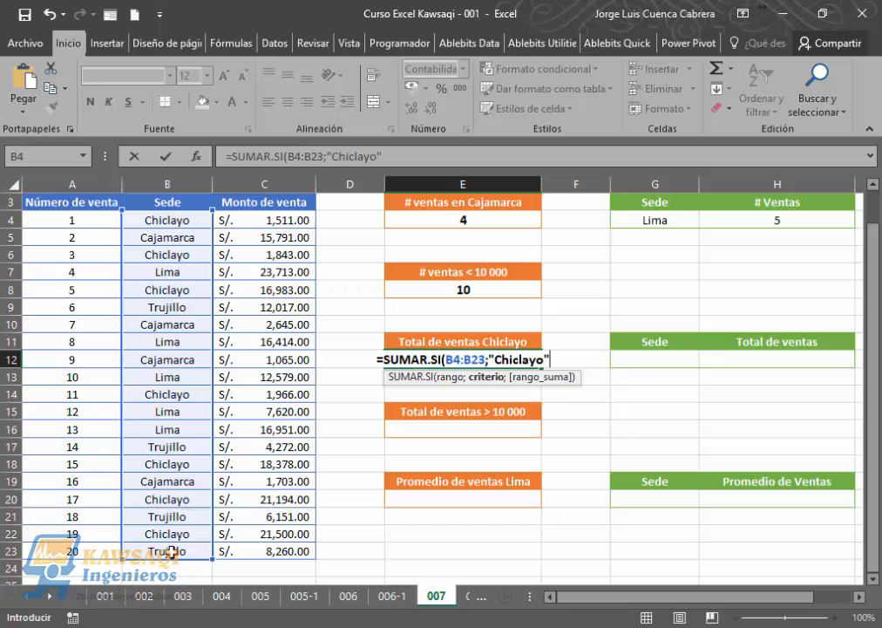
text(;)
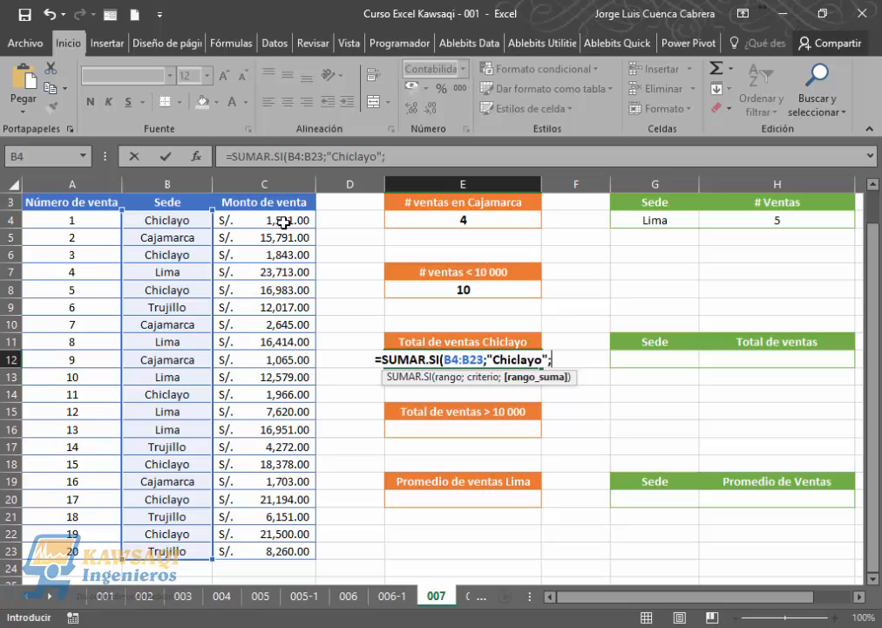
drag(281, 222, 290, 547)
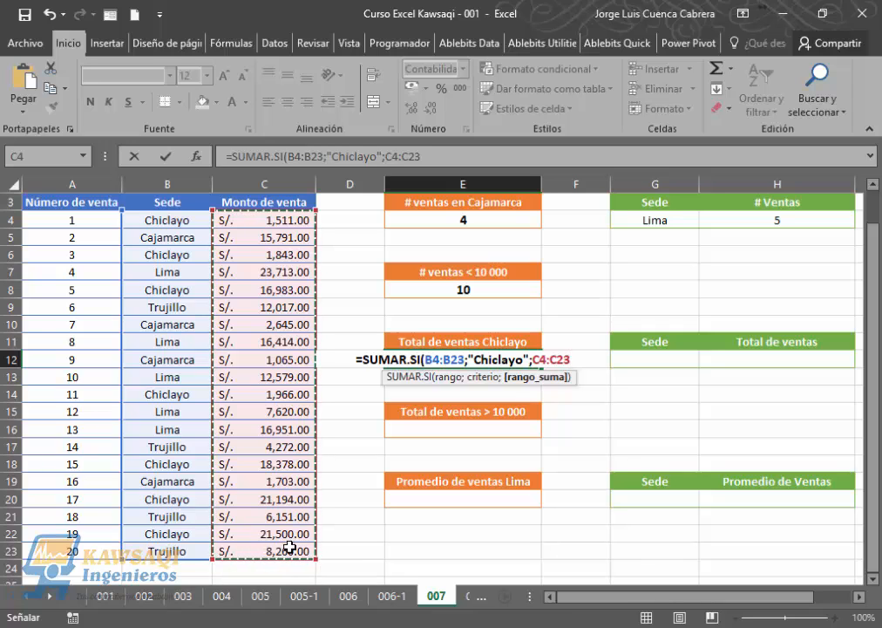
text())
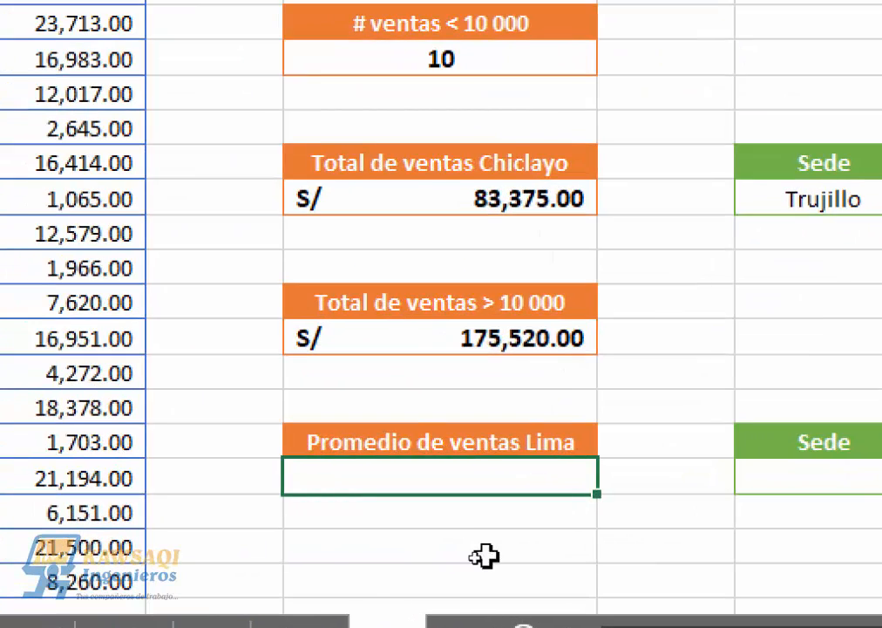
Begin the Promedio de ventas Lima formula in cell E20 with PROMEDIO.SI, using range B4:B23 and the criterion "Lima"
text(=prome)
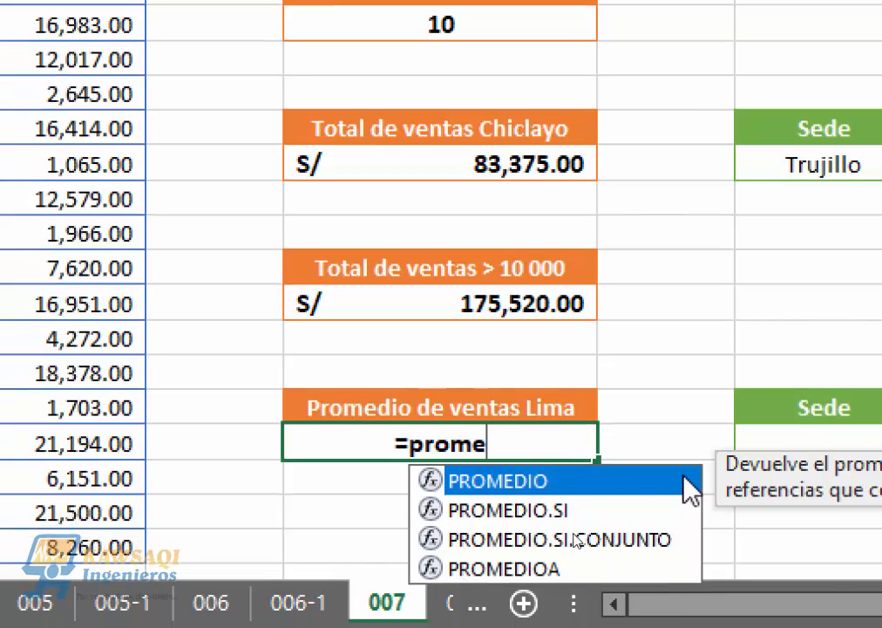
double_click(527, 545)
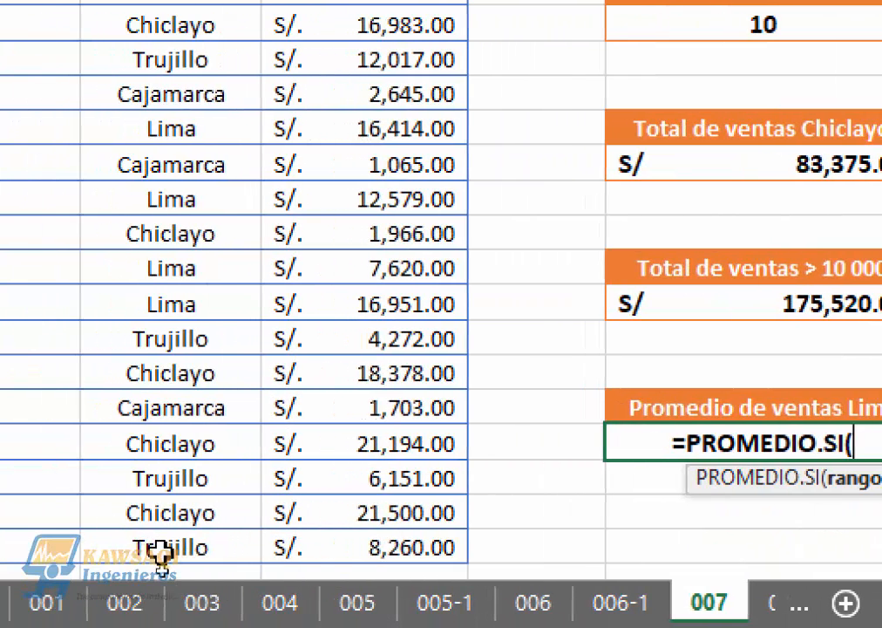
drag(123, 554, 193, 83)
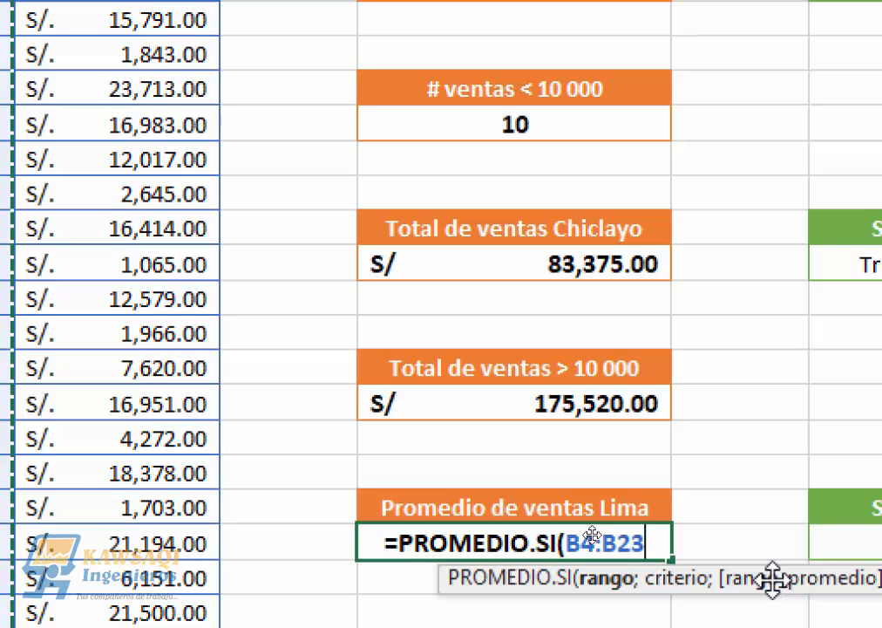
text(;"Lima)
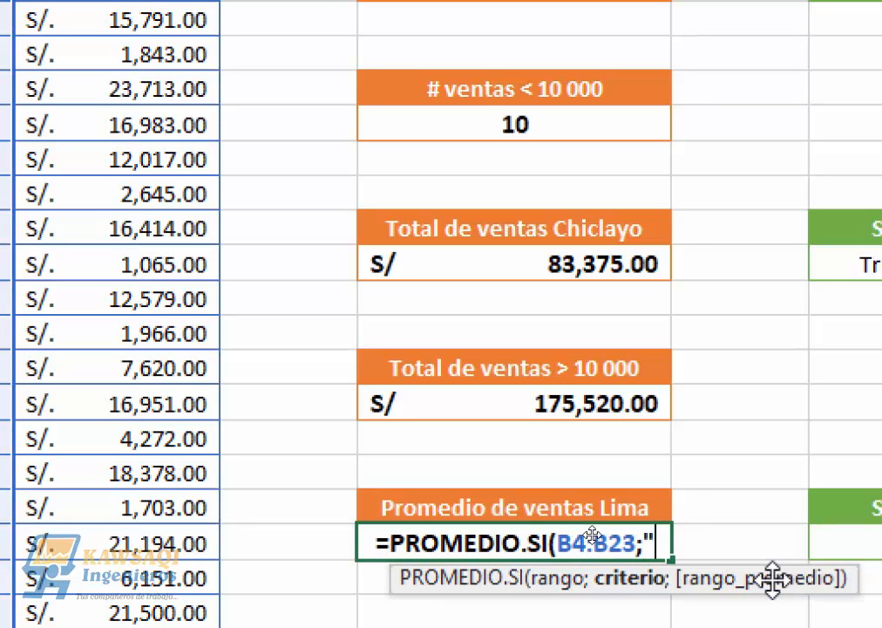
text(")
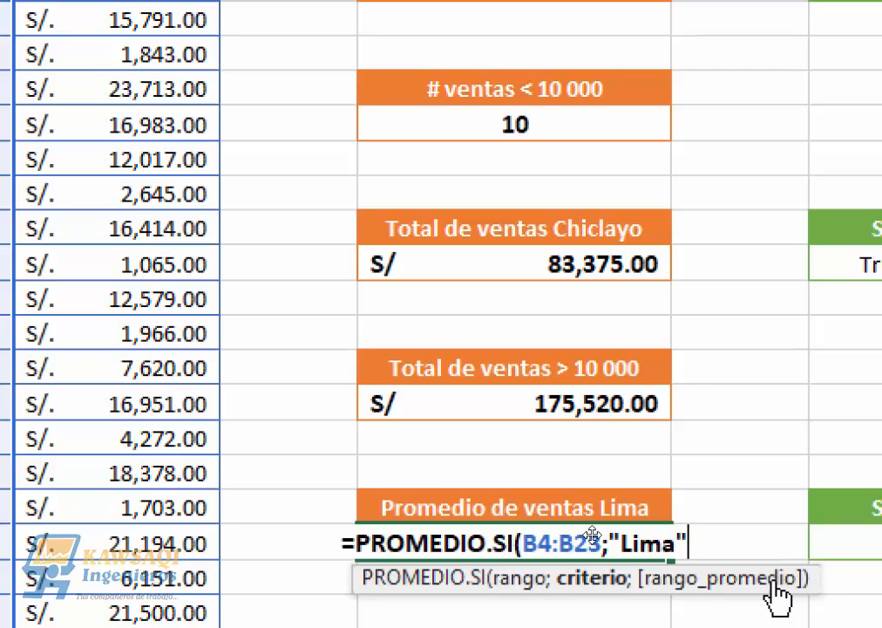
text(;)
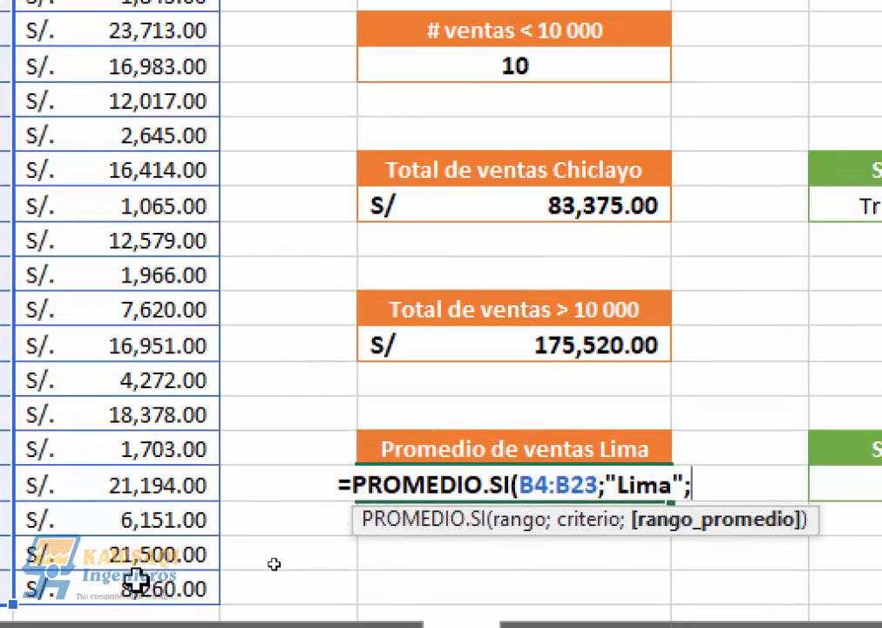
drag(135, 577, 154, 56)
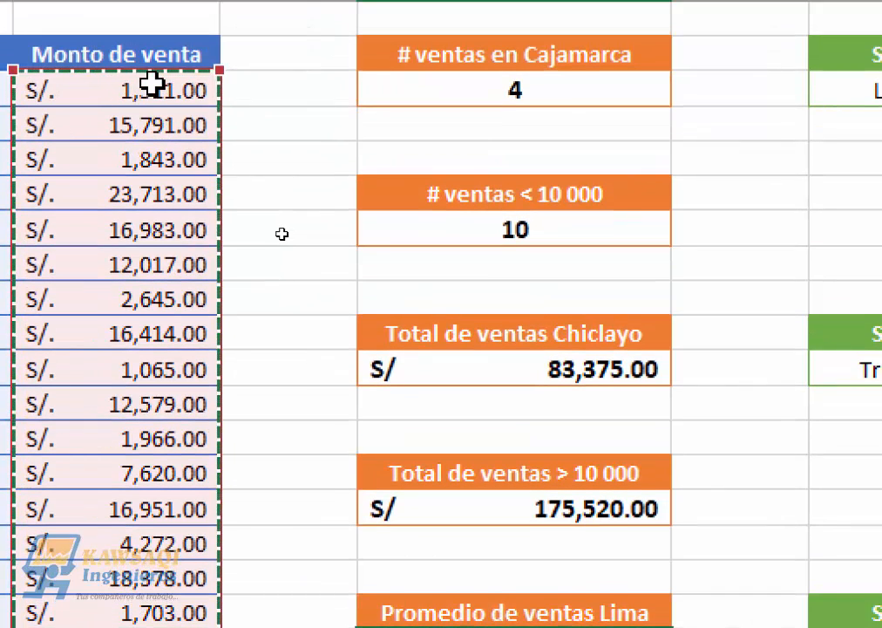
text())
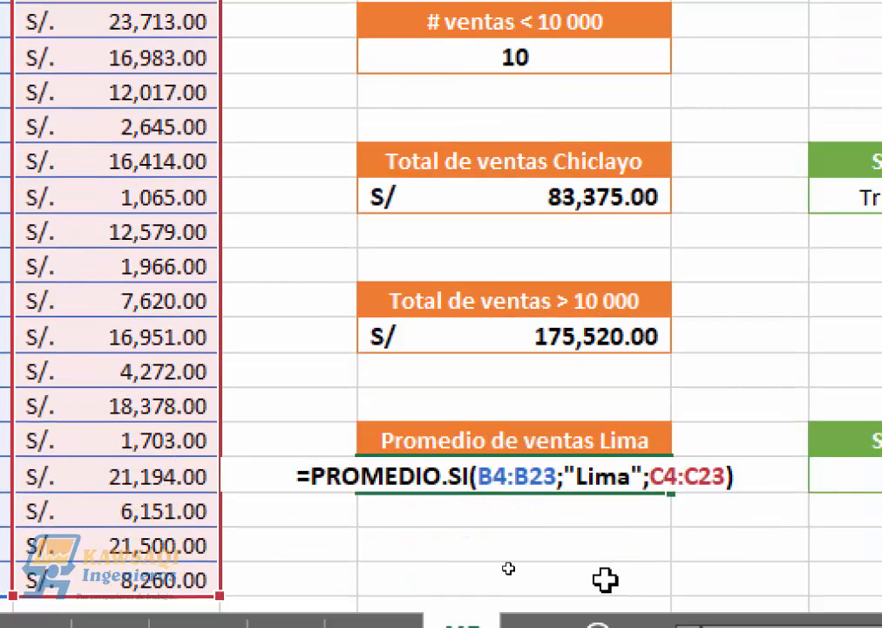
key(F4)
key(BackSpace)
key(BackSpace)
key(BackSpace)
key(BackSpace)
key(BackSpace)
key(BackSpace)
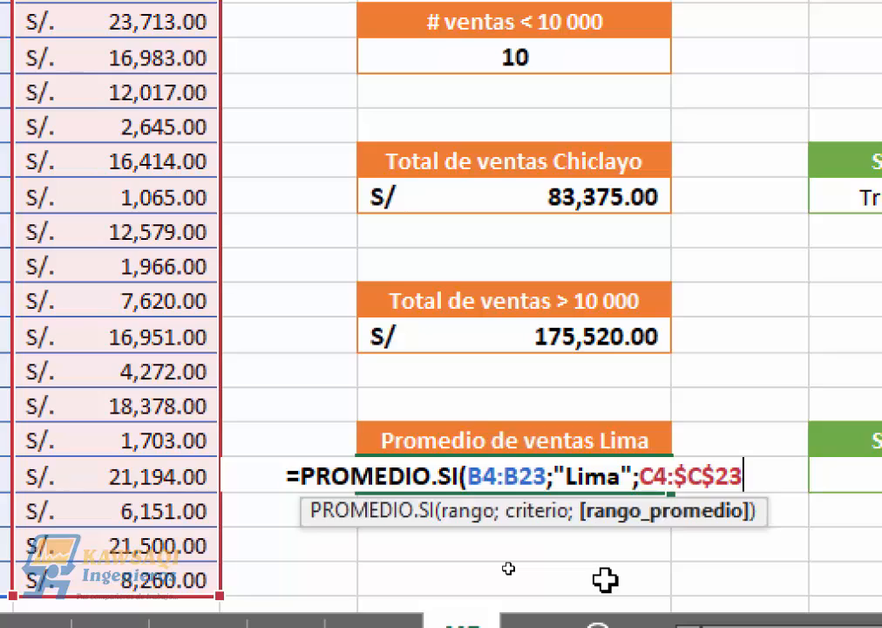
key(BackSpace)
key(BackSpace)
key(BackSpace)
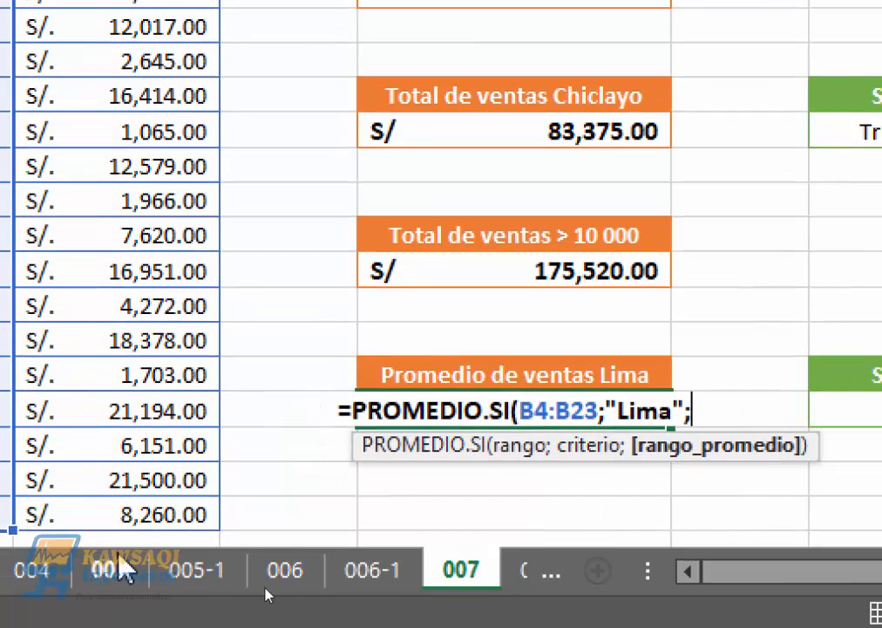
Complete the Promedio de ventas Lima formula with the average range C4:C23 and reopen it for review
drag(65, 521, 151, 62)
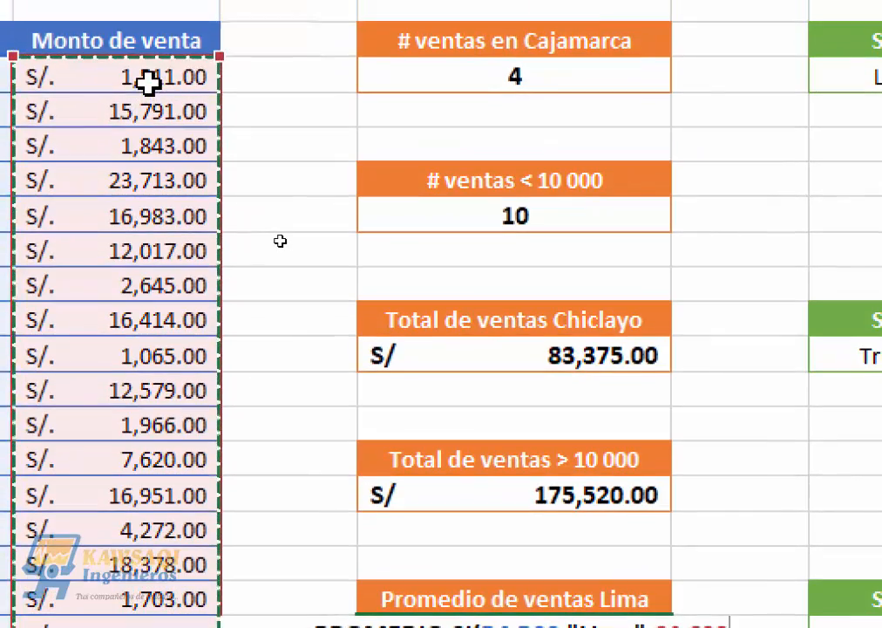
key(Return)
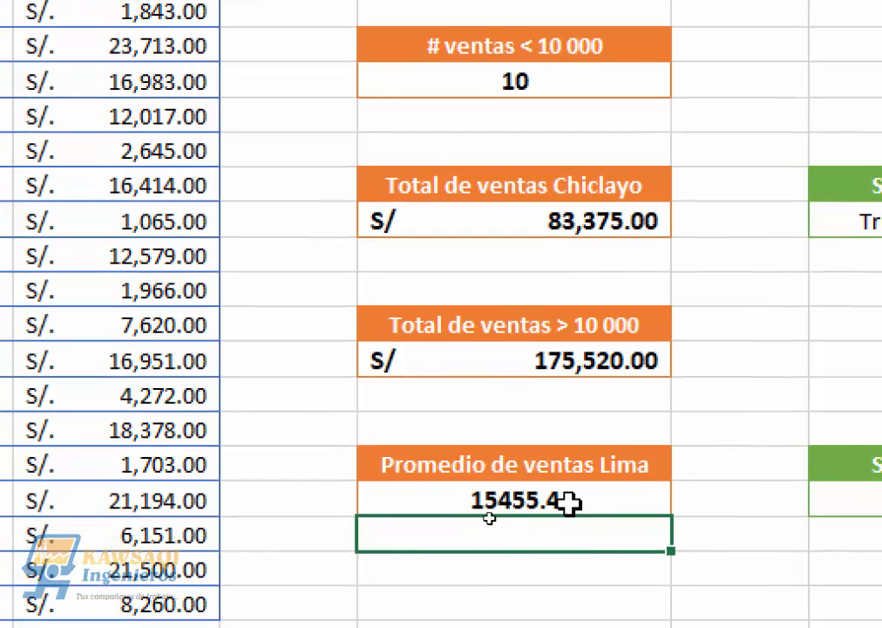
click(566, 513)
double_click(566, 500)
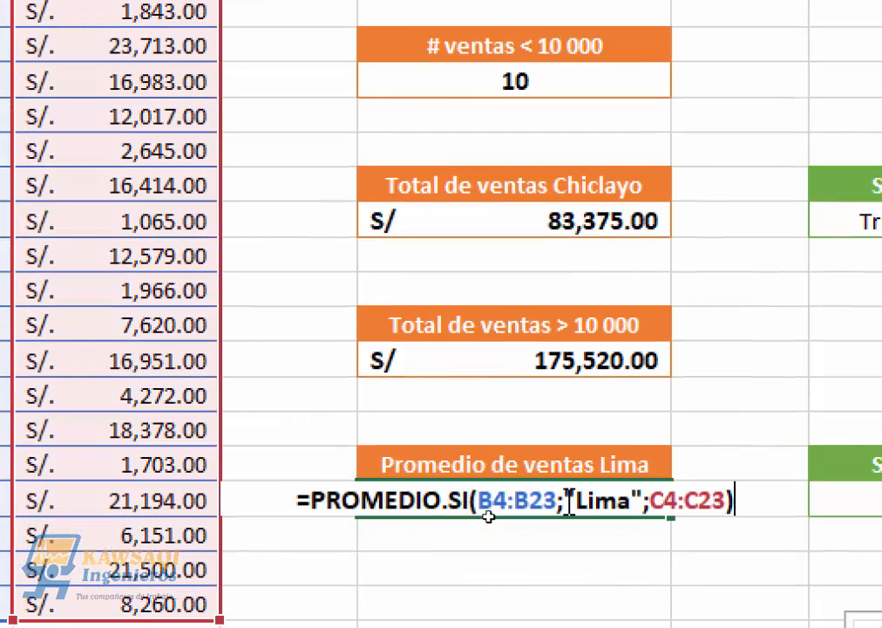
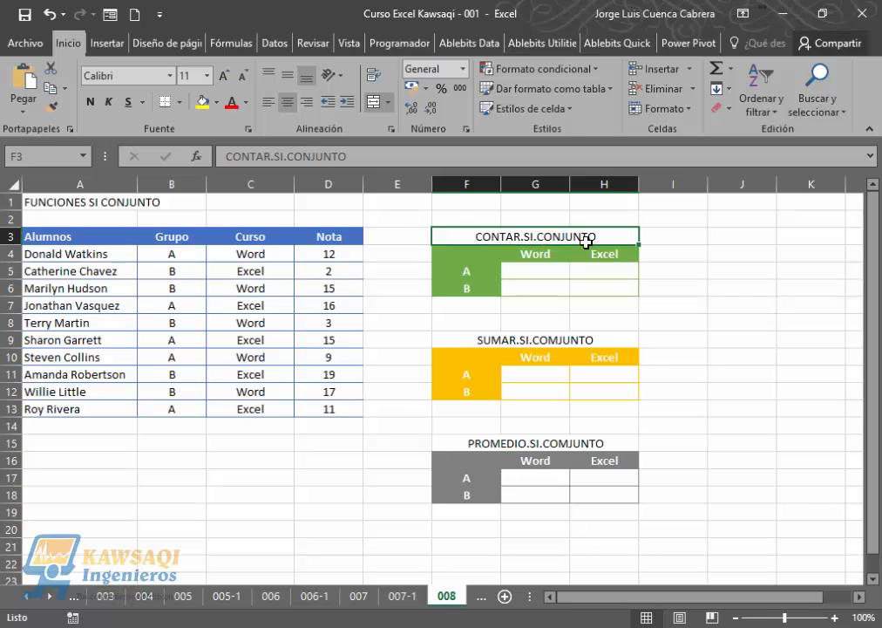
Begin the group A Word count in cell G5 with CONTAR.SI.CONJUNTO, using range B4:B13 and criterion F5
click(536, 273)
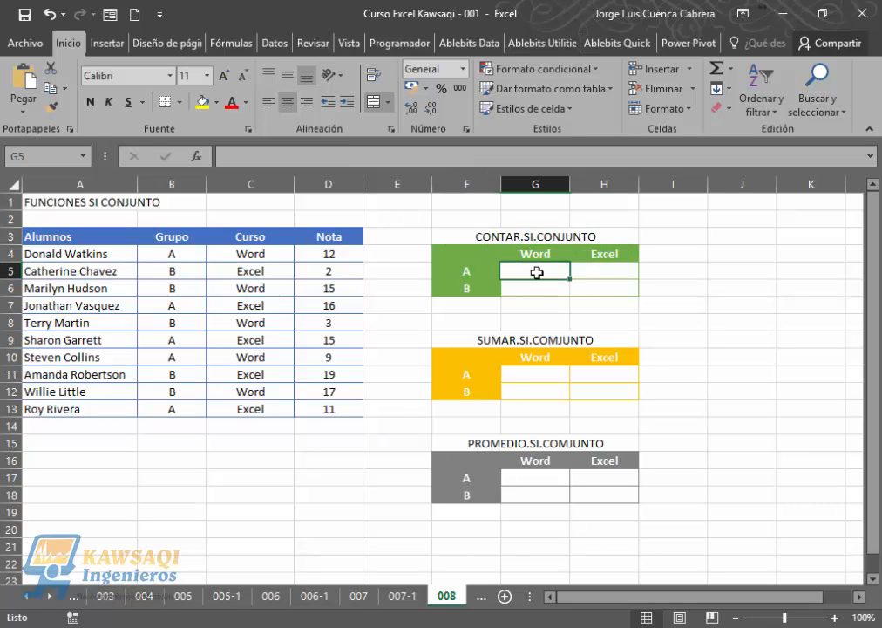
click(475, 276)
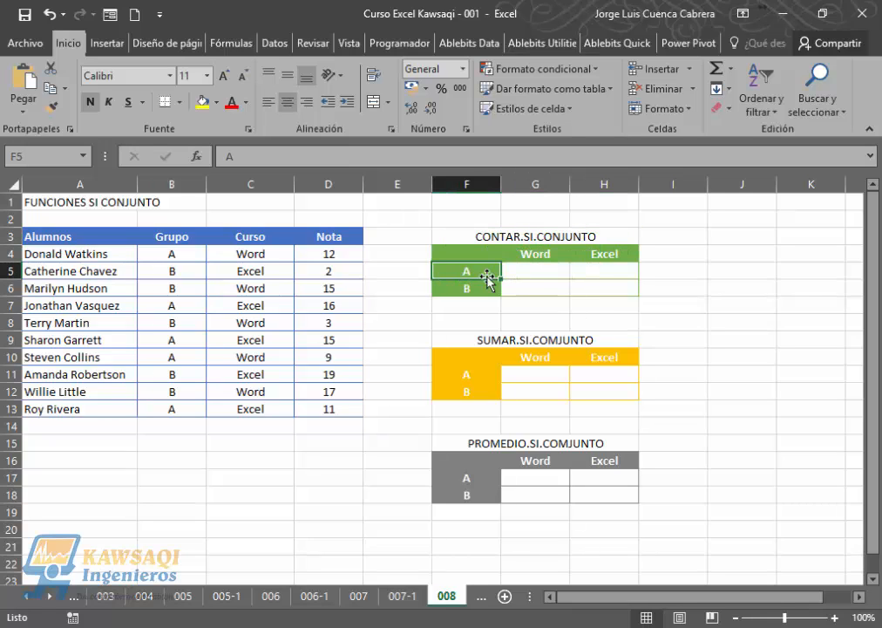
click(538, 256)
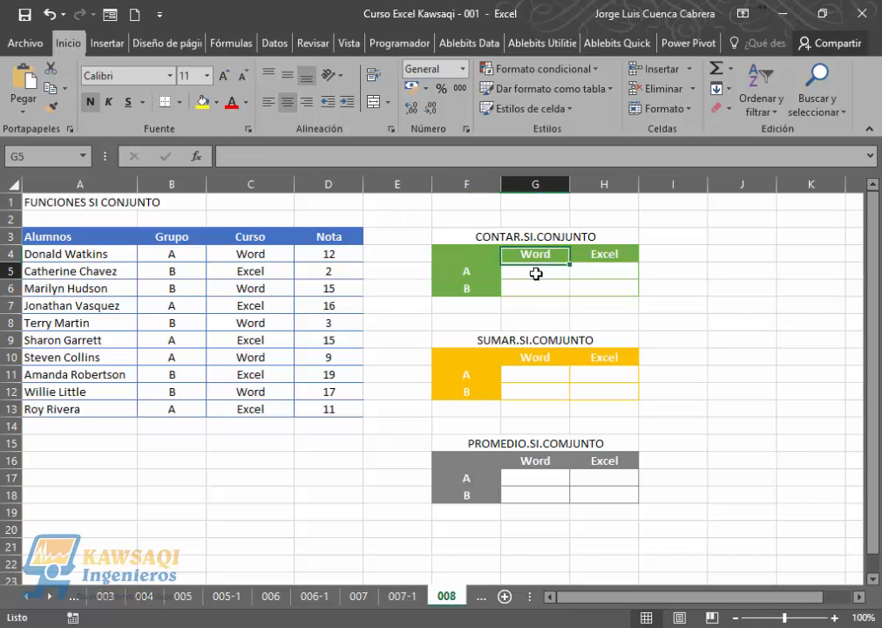
click(536, 273)
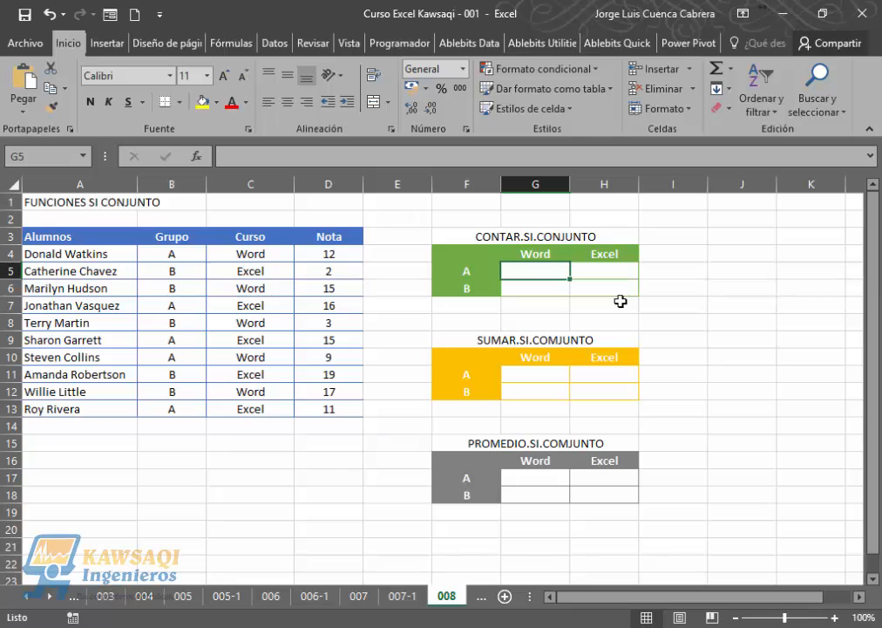
text(=)
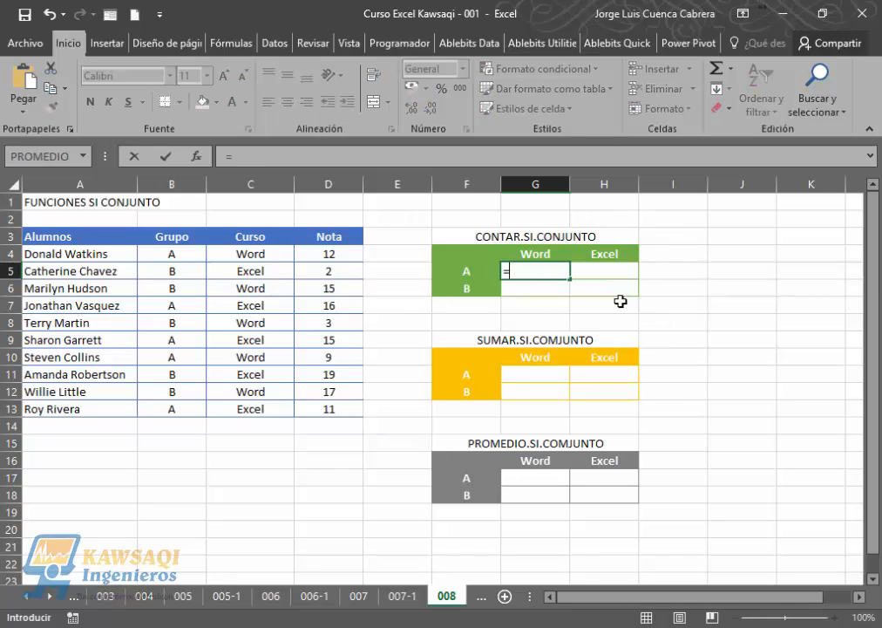
text(cont)
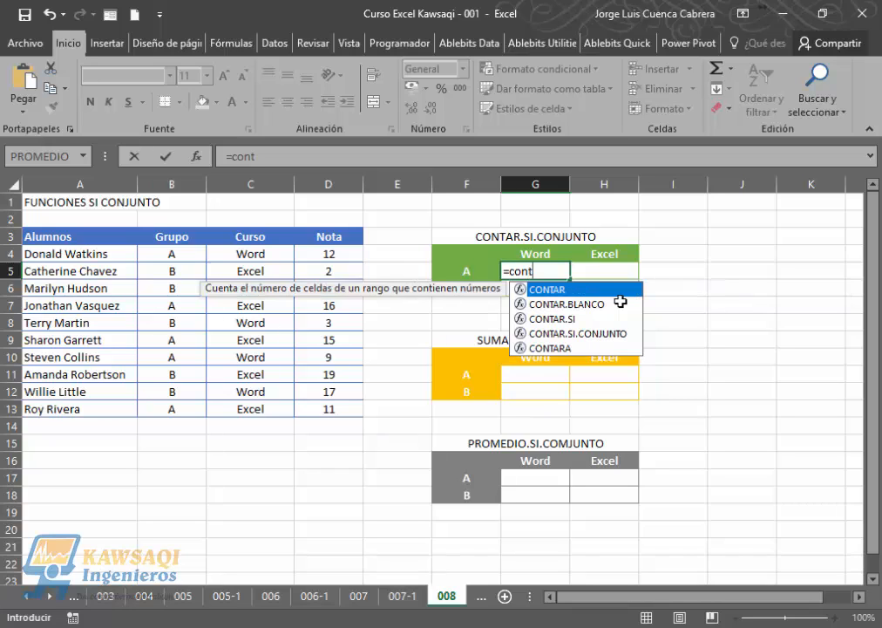
double_click(588, 333)
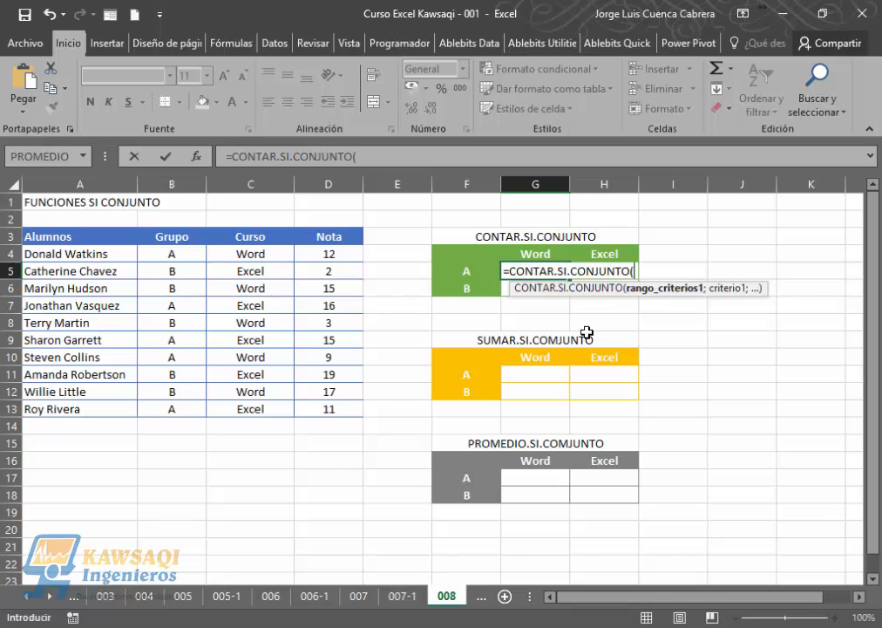
click(183, 255)
drag(184, 255, 188, 409)
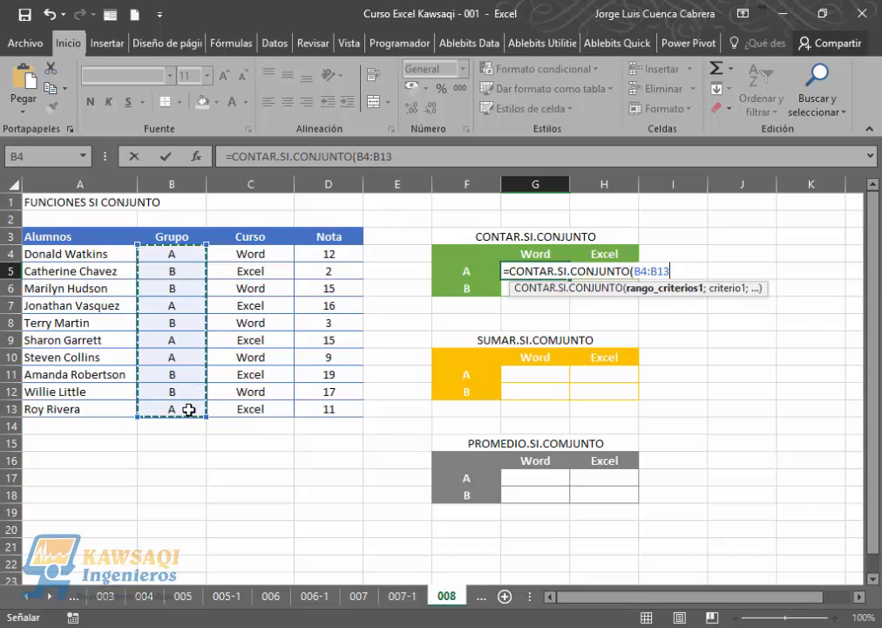
text(;)
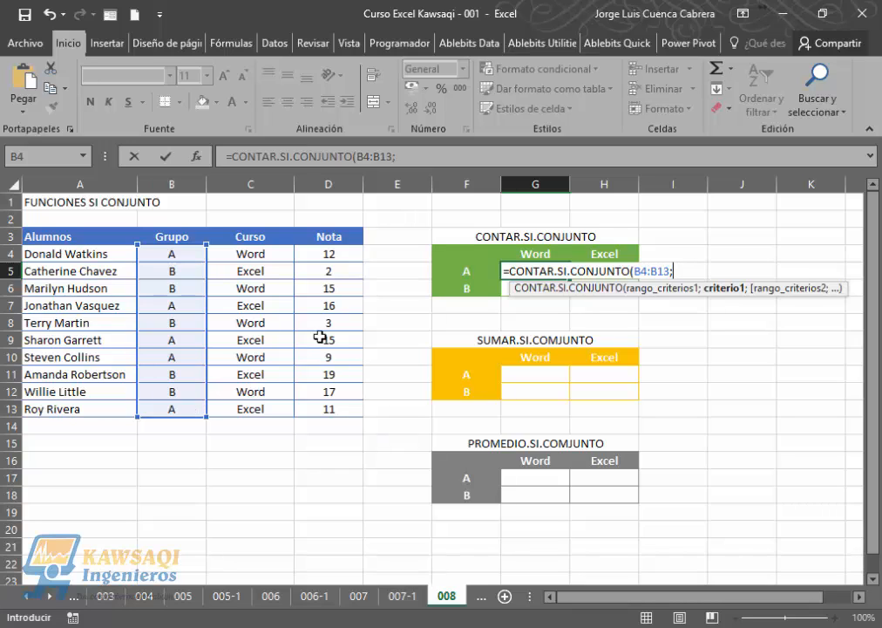
click(462, 274)
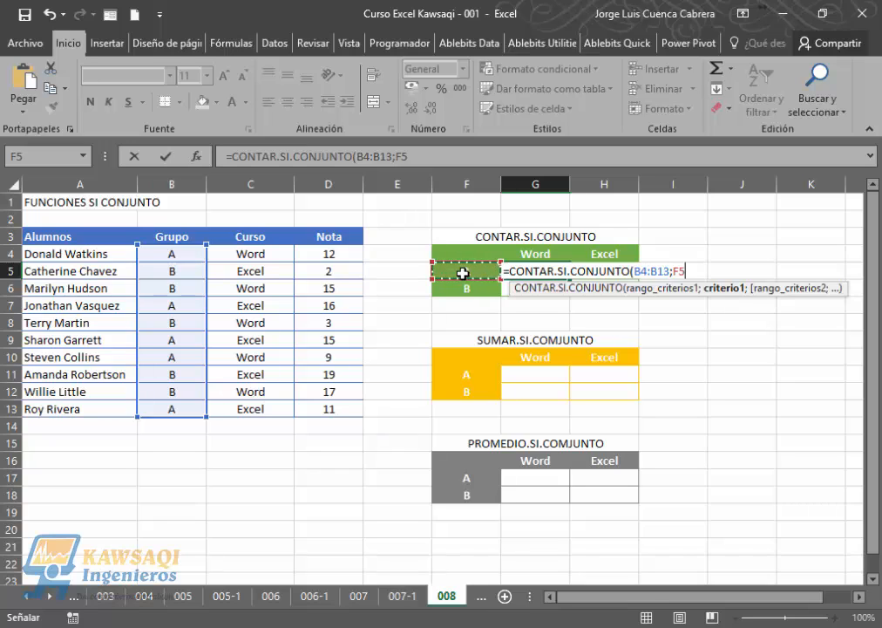
Complete the CONTAR.SI.CONJUNTO formula in G5 with the second criteria range C4:C13 and criterion G4
text(;)
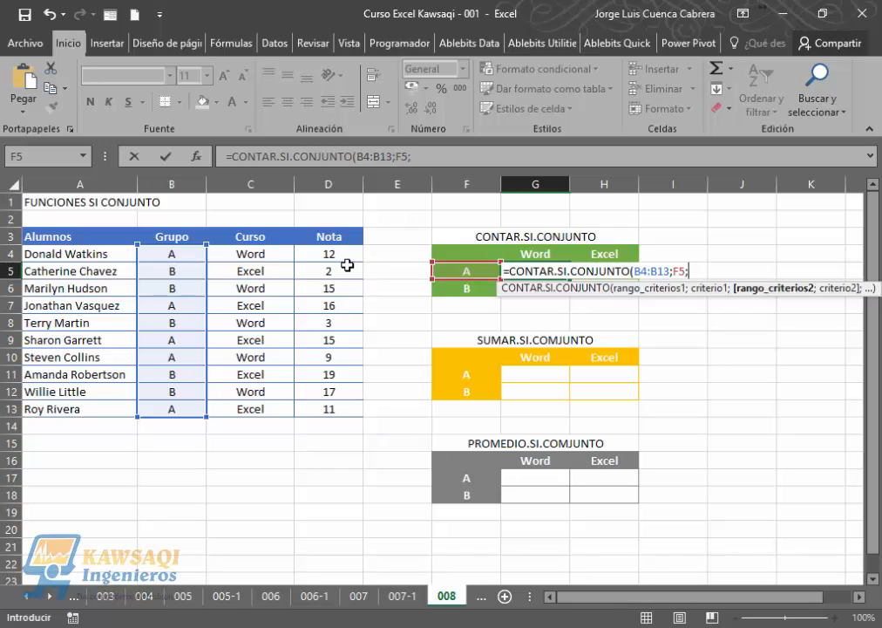
drag(264, 254, 273, 409)
text(;)
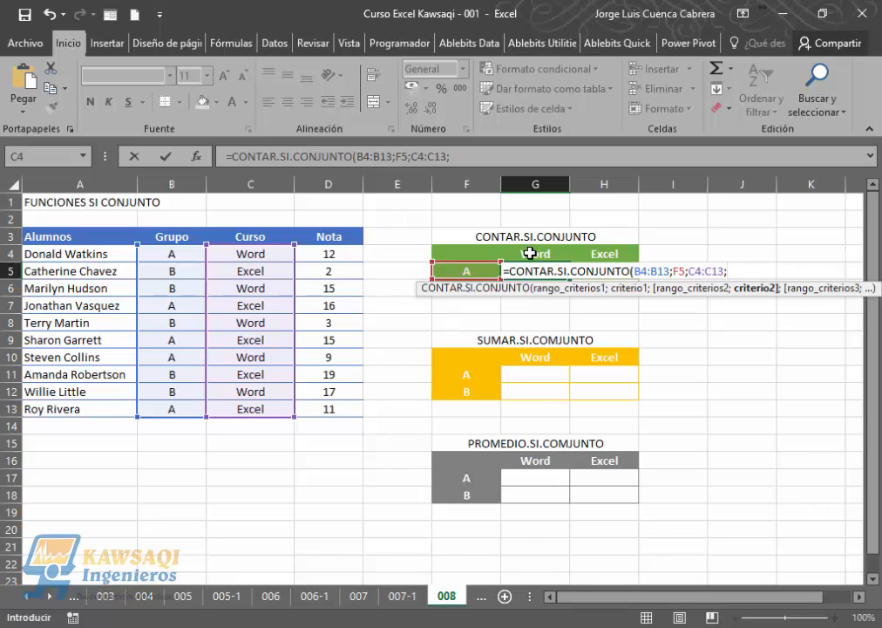
click(530, 253)
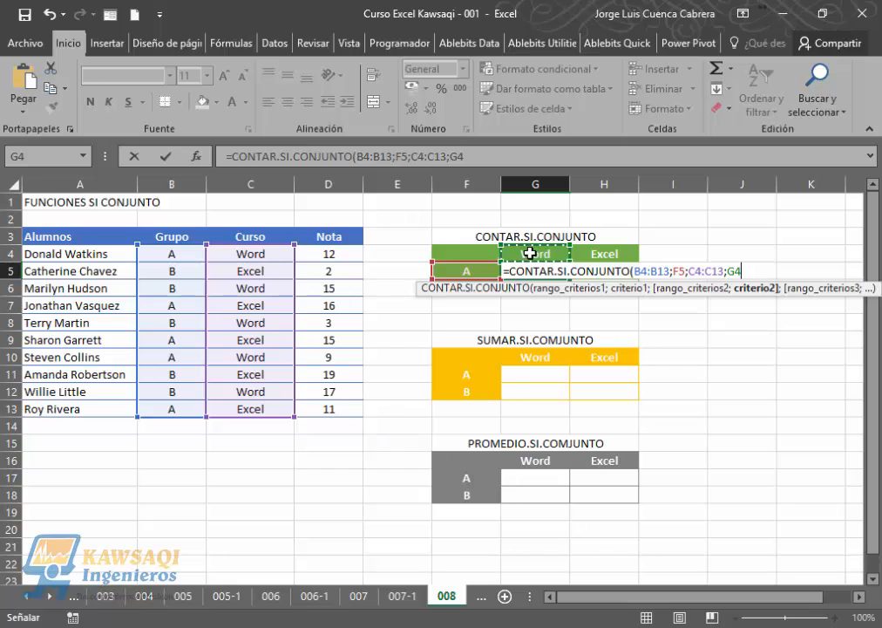
key(Return)
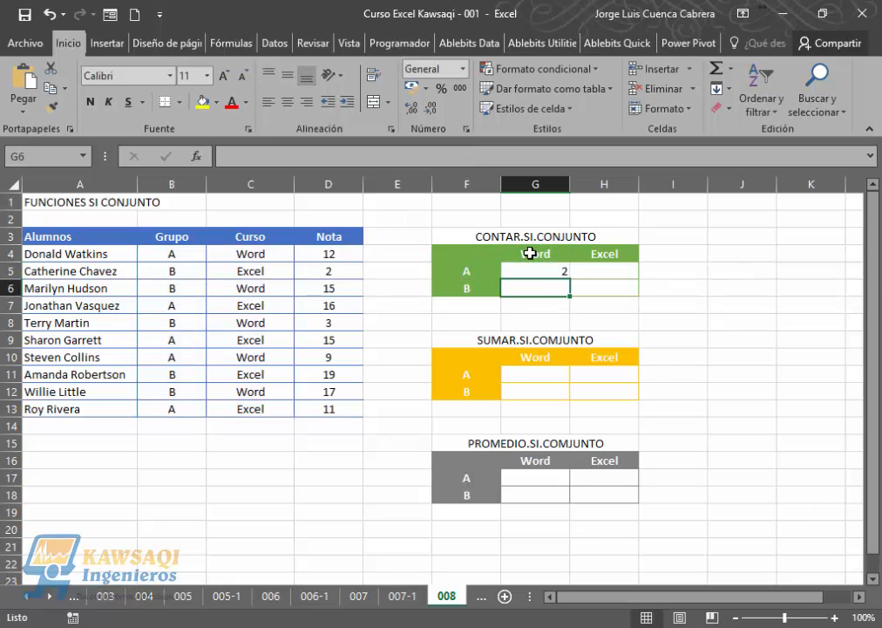
Check the group A rows and their Curso entries against the Word count in G5 and review its formula
click(541, 270)
click(535, 289)
click(452, 274)
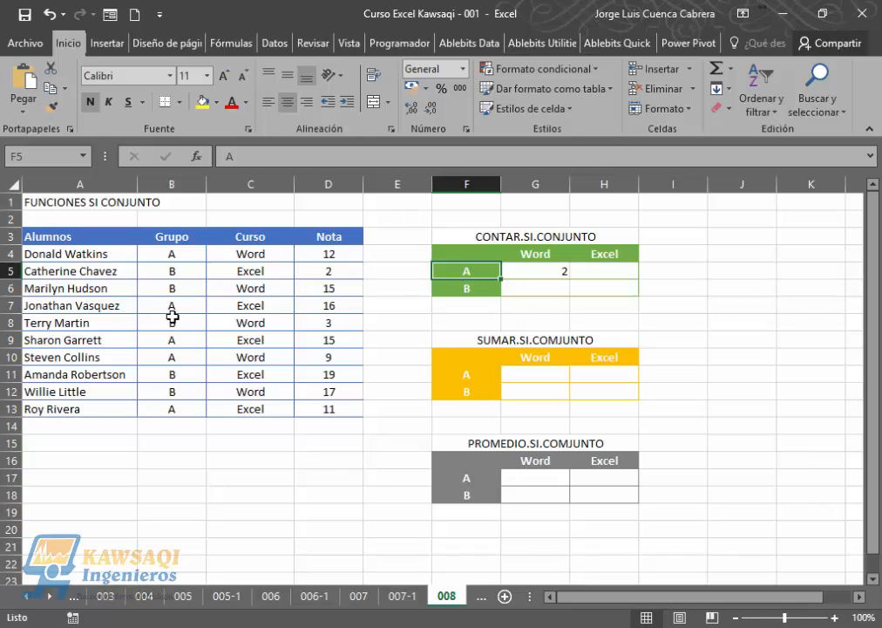
click(272, 252)
click(189, 252)
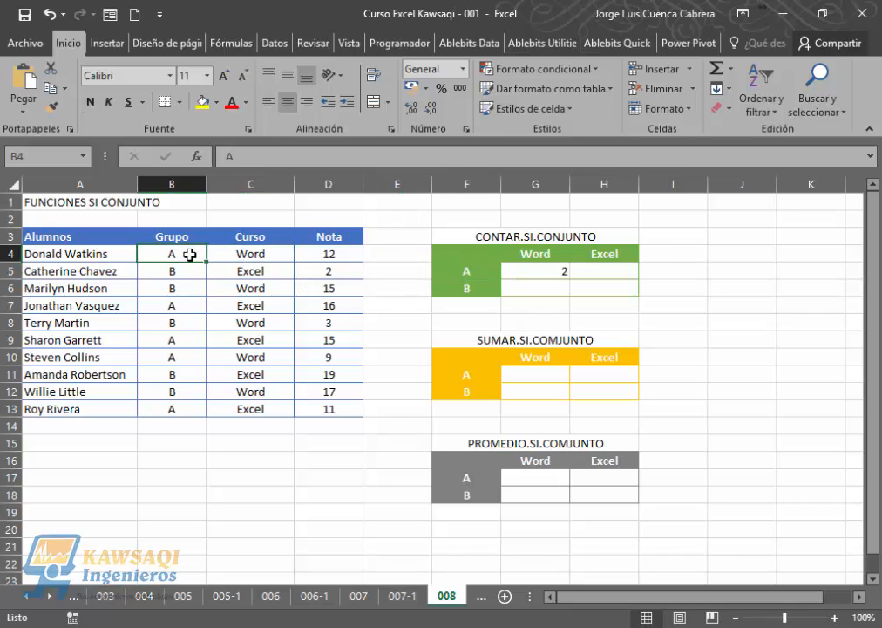
click(181, 307)
click(193, 340)
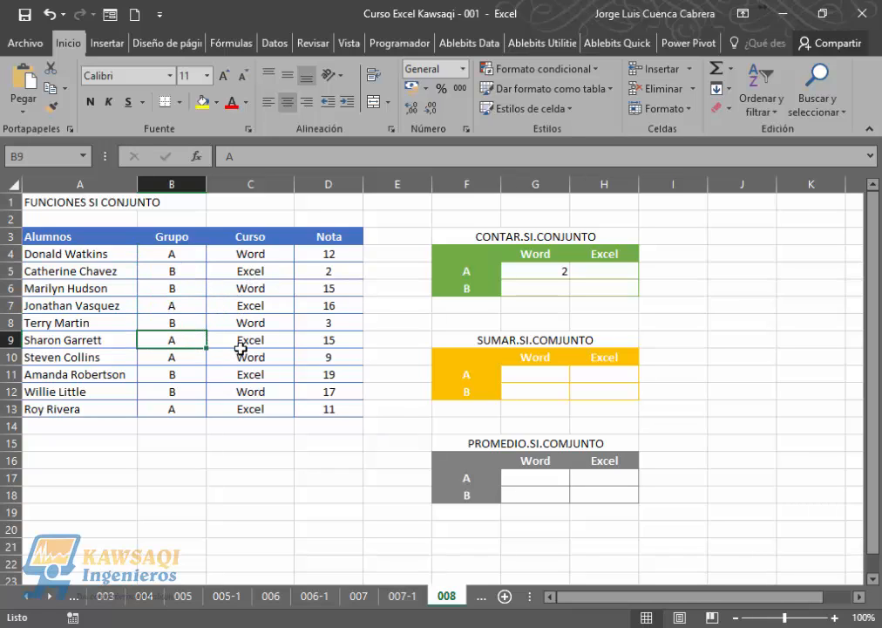
drag(190, 363, 222, 356)
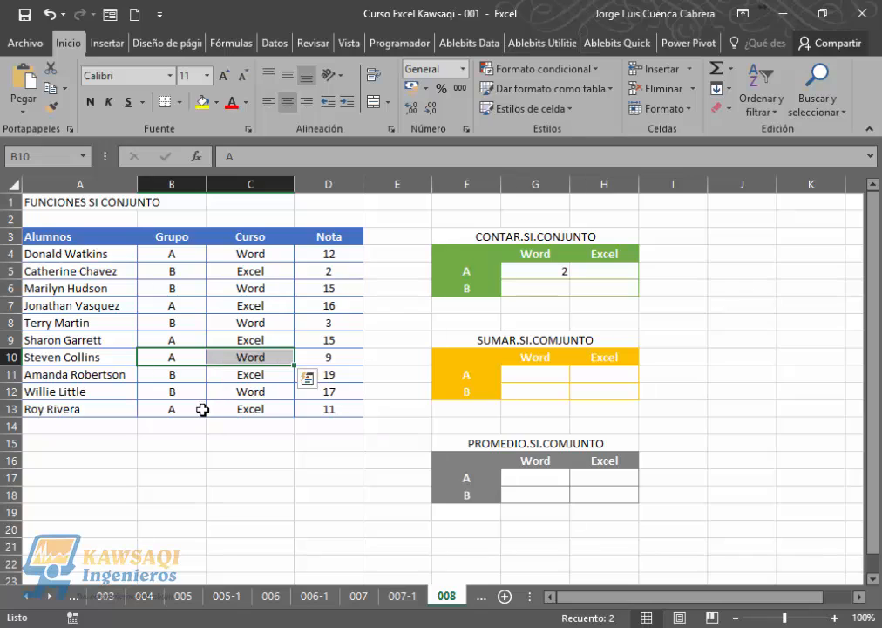
click(283, 405)
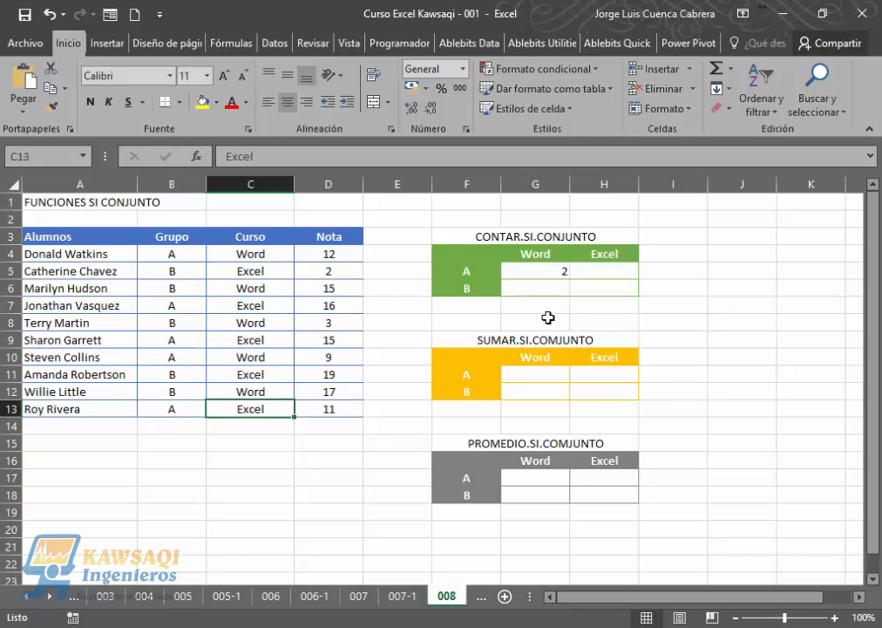
click(552, 272)
click(554, 285)
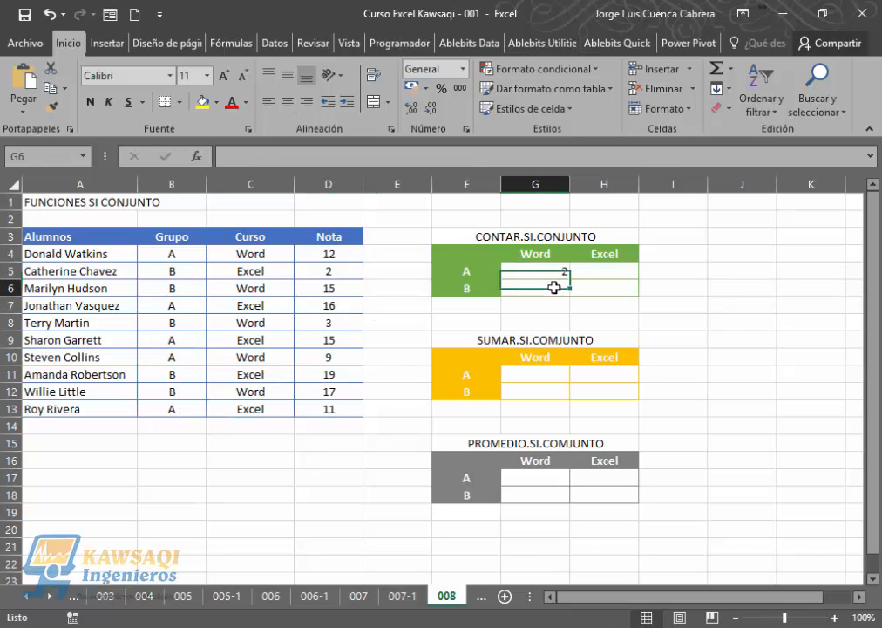
click(549, 272)
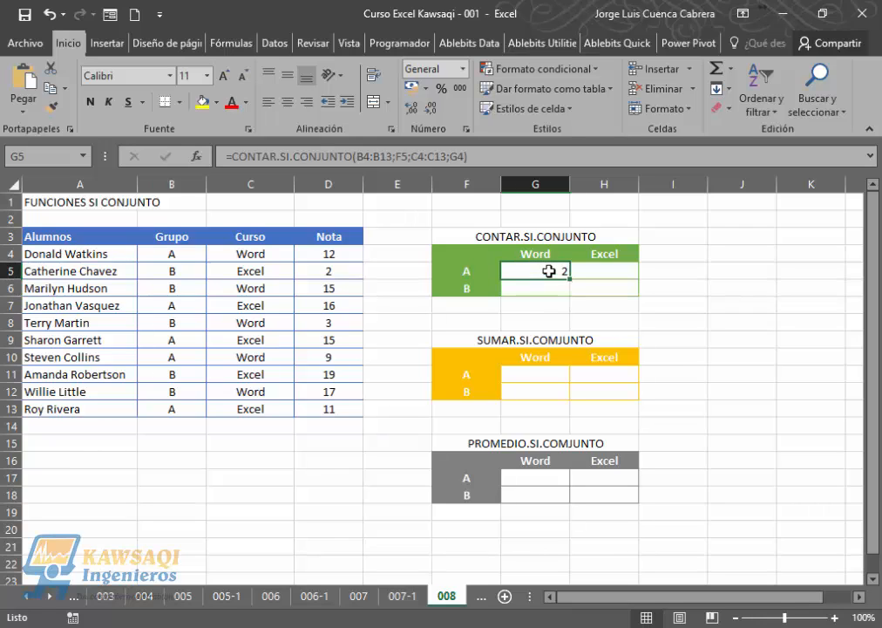
click(559, 282)
click(589, 286)
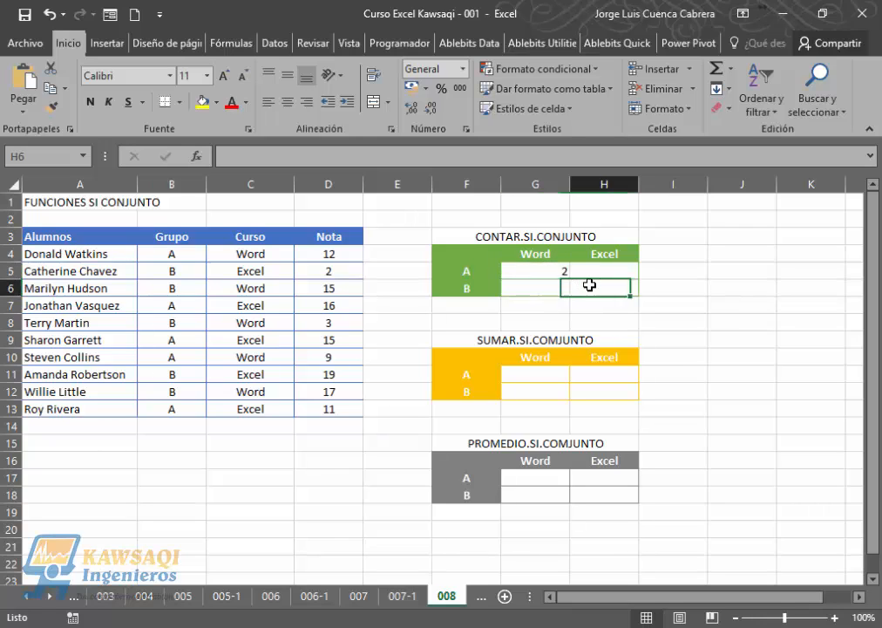
click(588, 265)
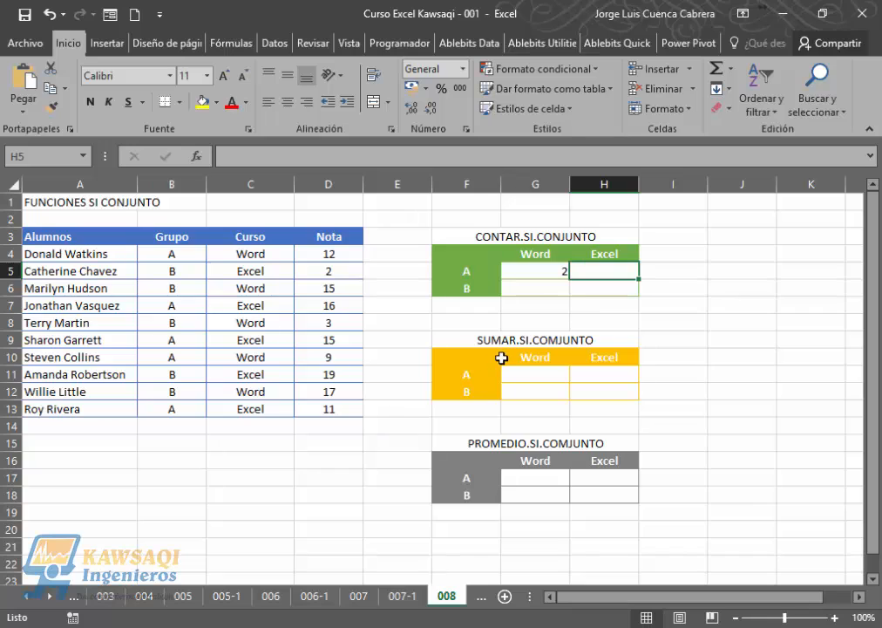
Begin the group A Word sum in cell G11 with SUMAR.SI.CONJUNTO, using sum range D4:D13, criteria range B4:B13 and criterion F11
click(529, 373)
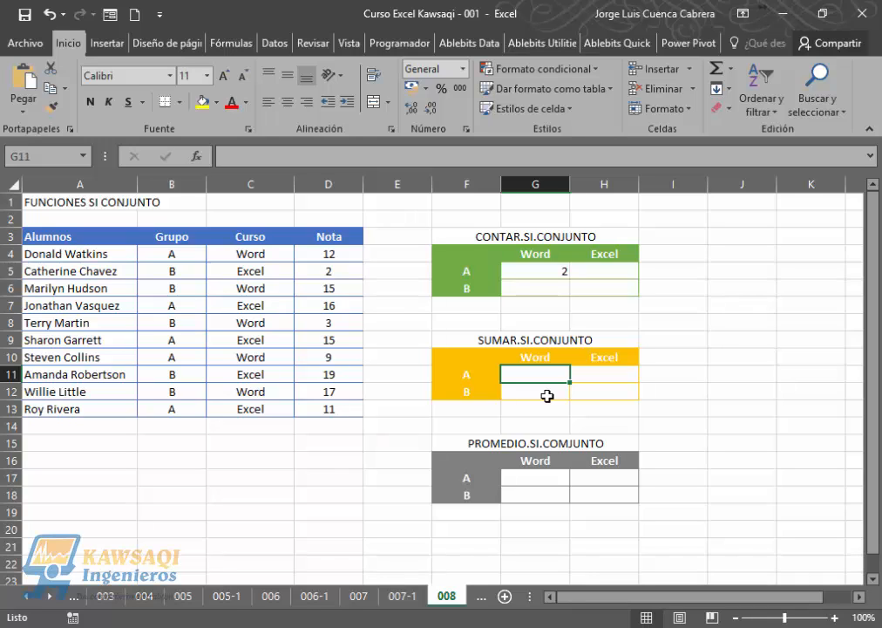
text(=)
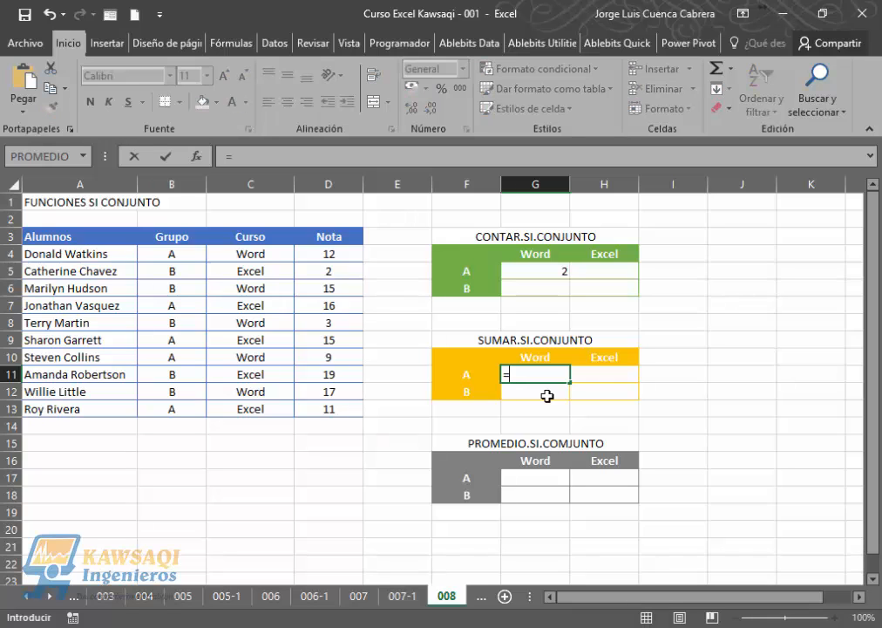
text(suma)
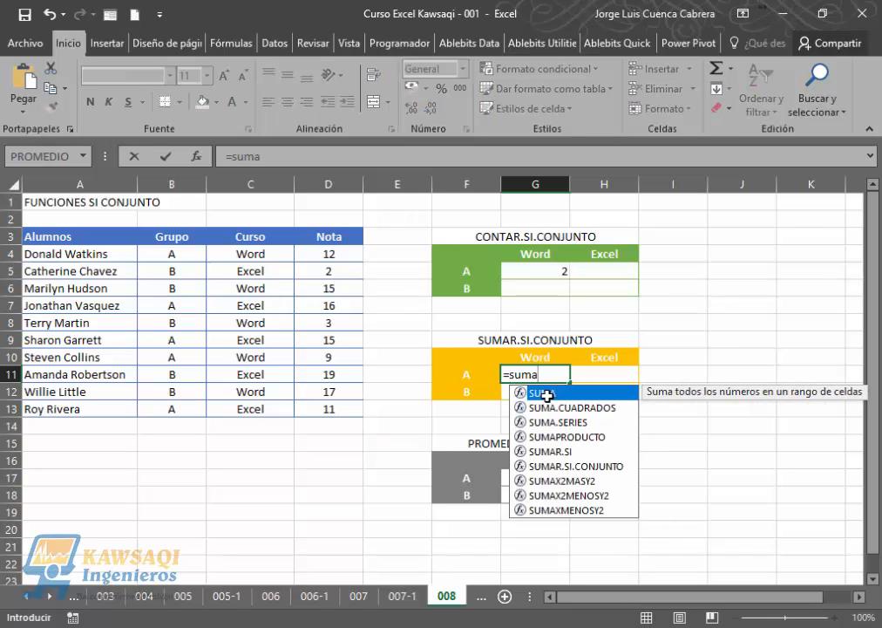
double_click(560, 467)
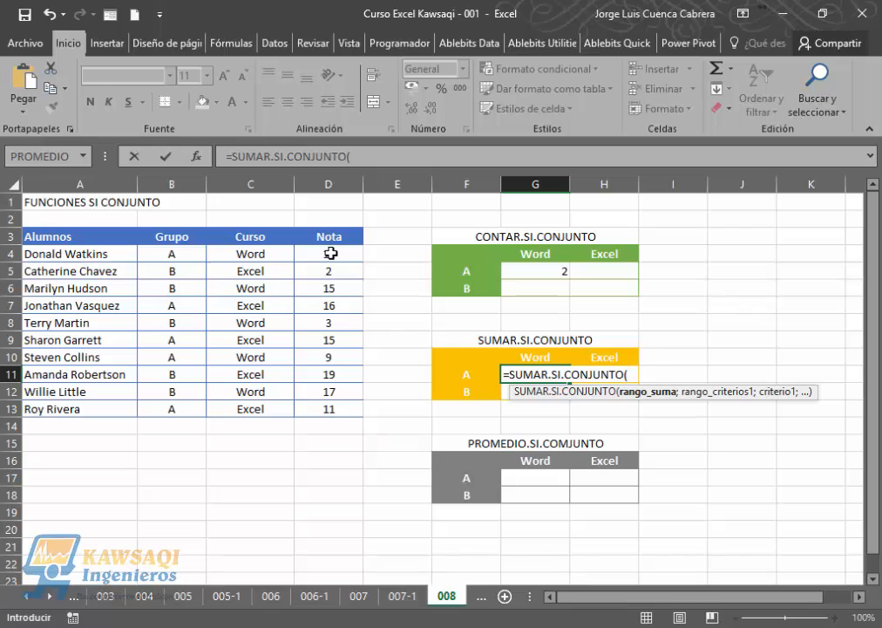
drag(331, 253, 340, 405)
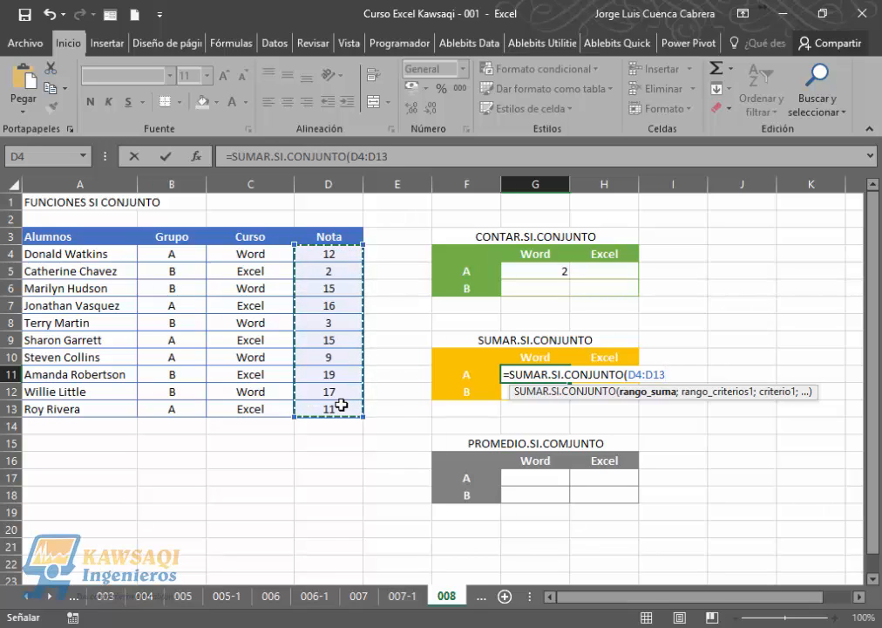
text(;)
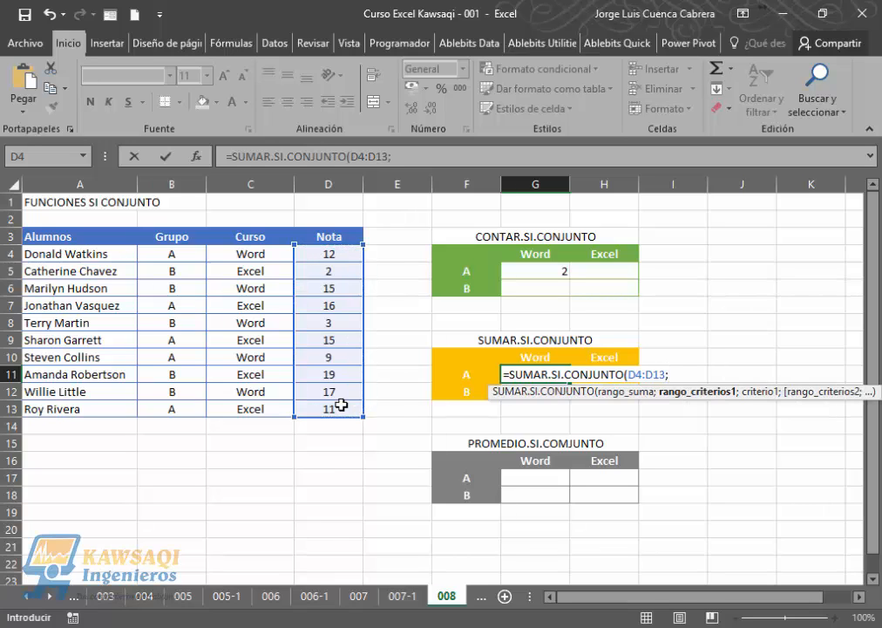
drag(174, 255, 188, 409)
text(;)
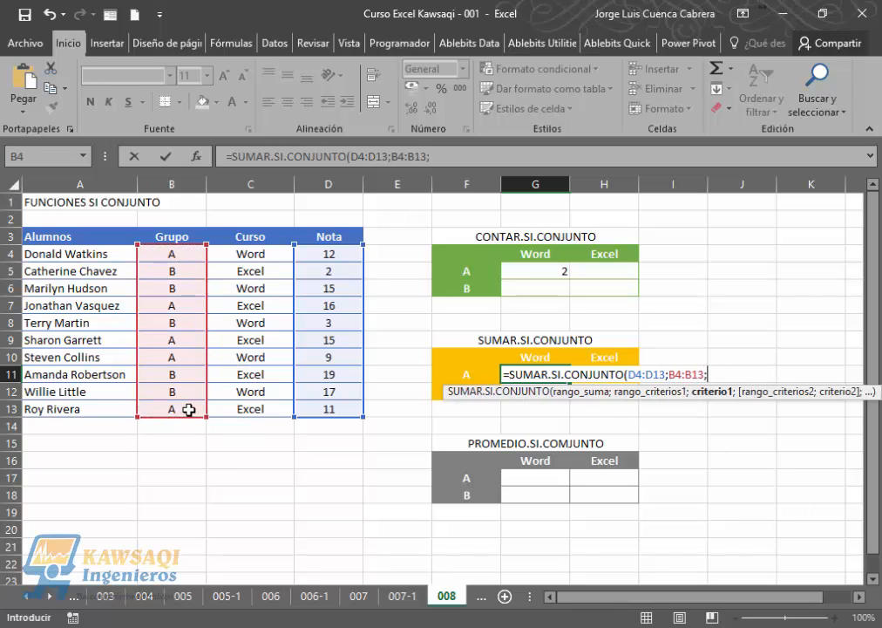
click(468, 376)
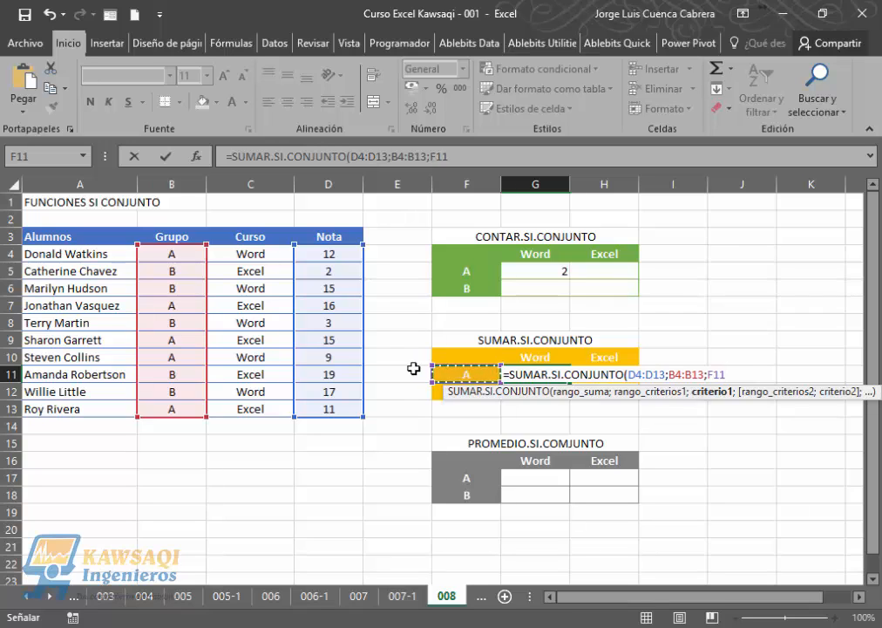
text(;)
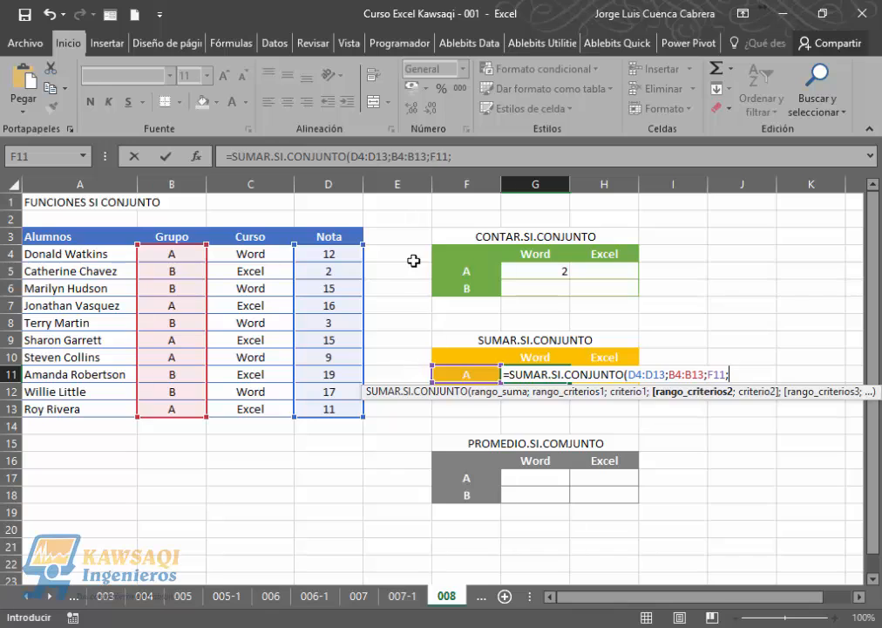
Complete the SUMAR.SI.CONJUNTO formula in G11 with the second criteria range C4:C13 and criterion G10, and select its cell for review
drag(258, 254, 268, 404)
text(;)
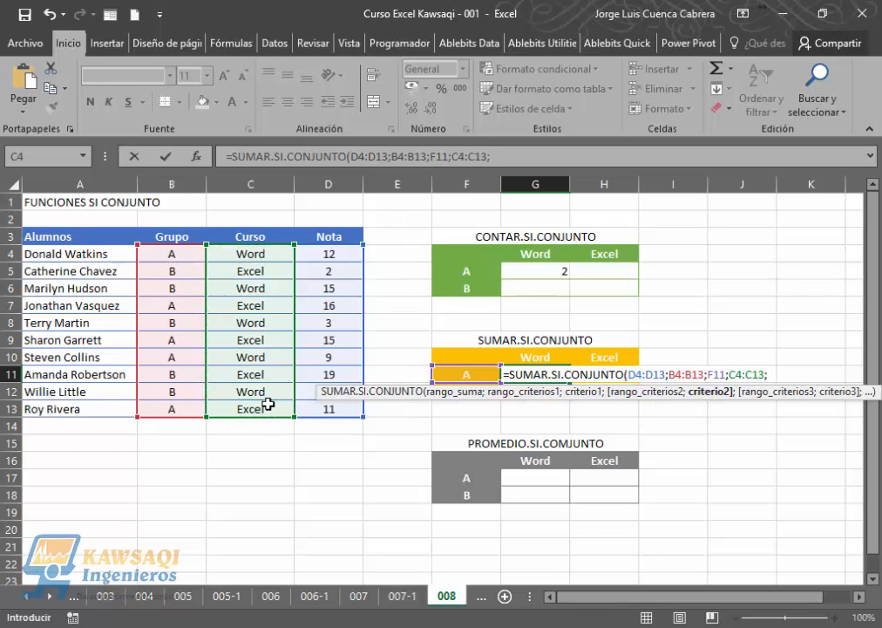
click(534, 357)
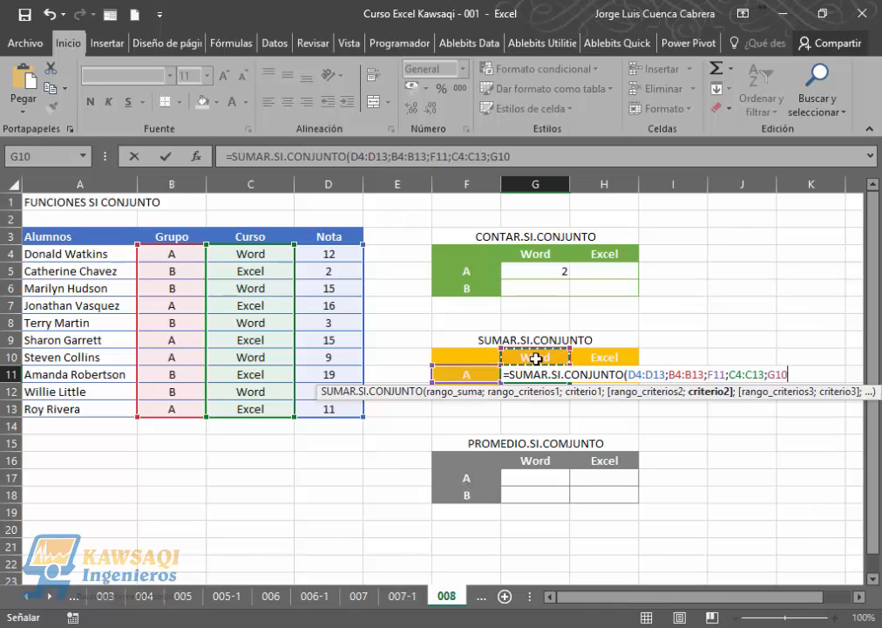
text())
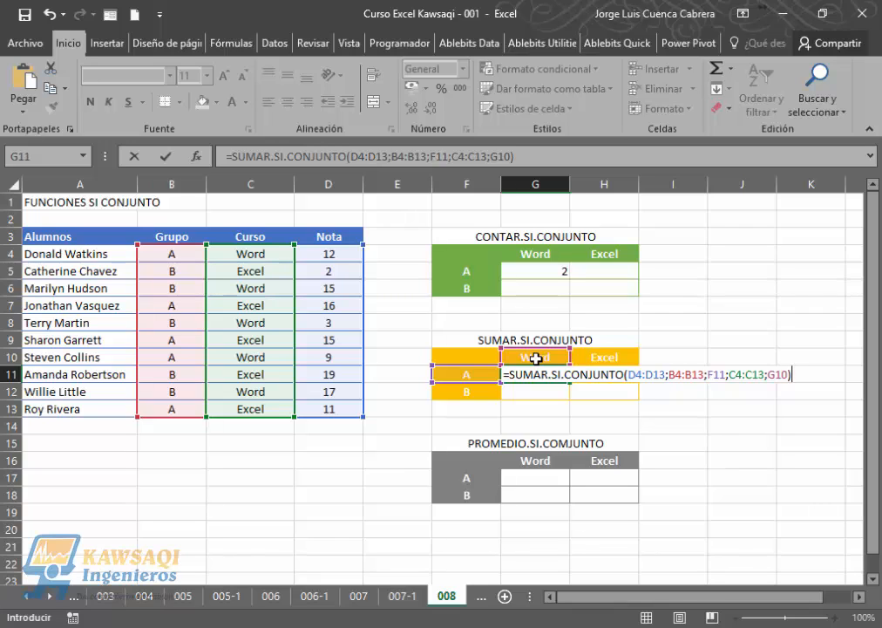
key(Return)
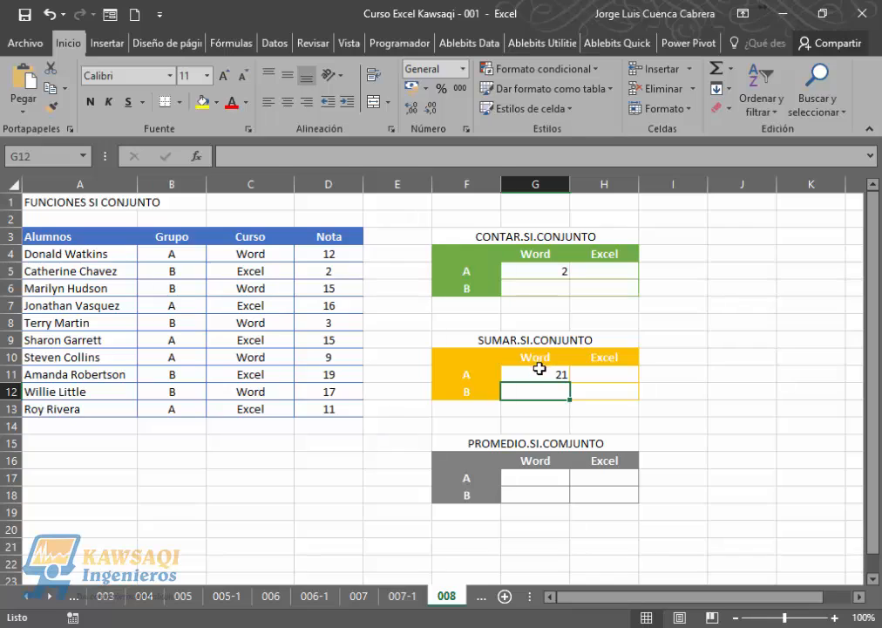
click(538, 373)
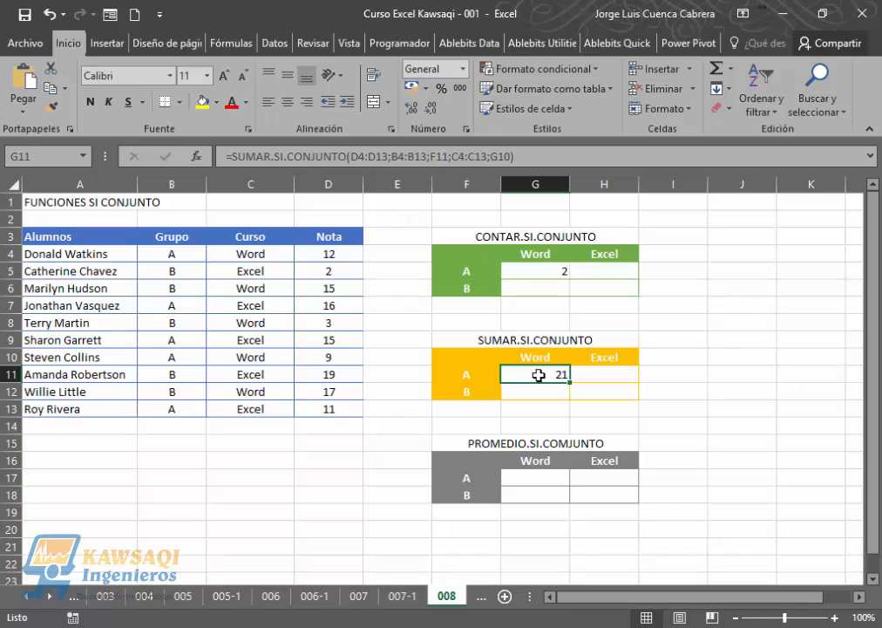
Begin the group A Word average in cell G17 with PROMEDIO.SI.CONJUNTO, using average range D4:D13, criteria range B4:B13 and criterion F17
click(550, 481)
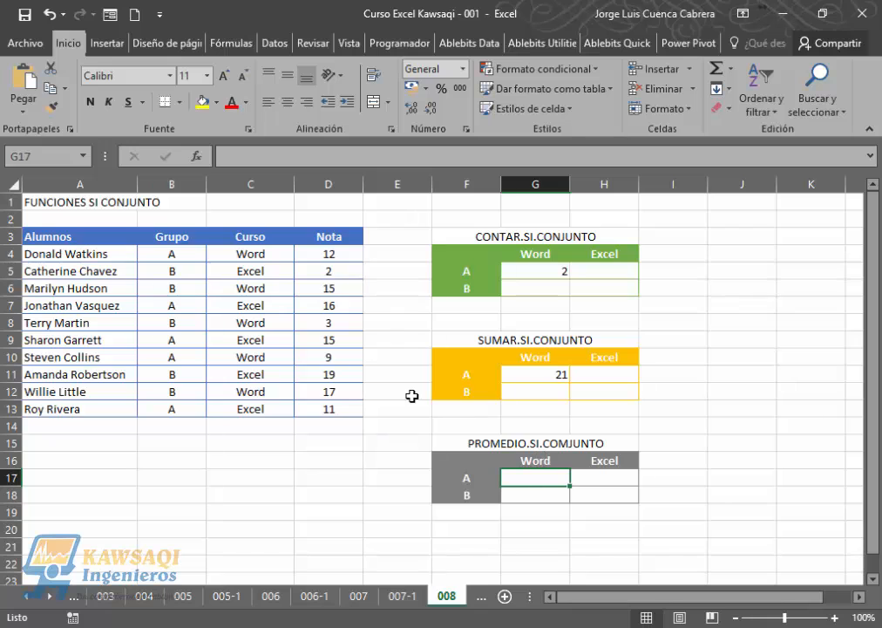
text(=)
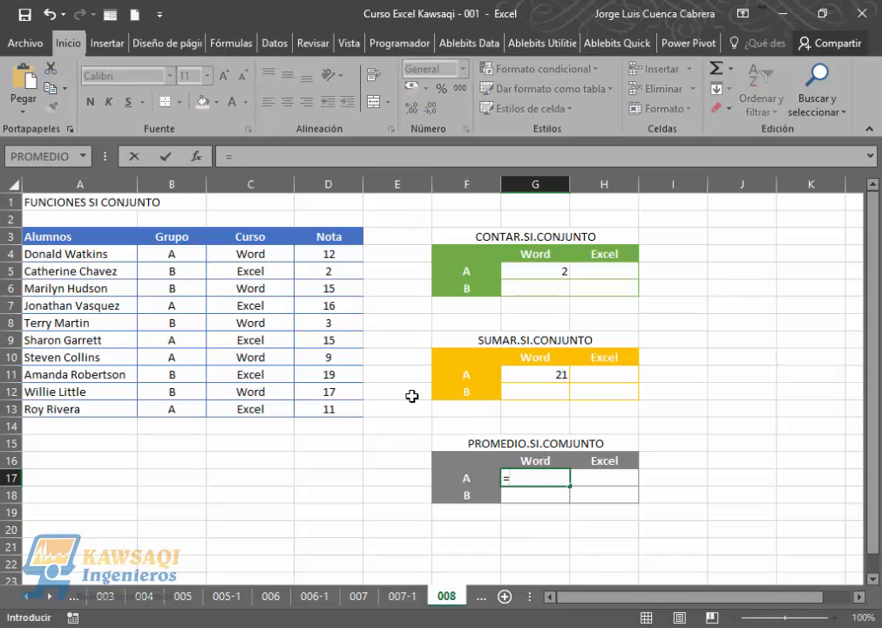
text(prom)
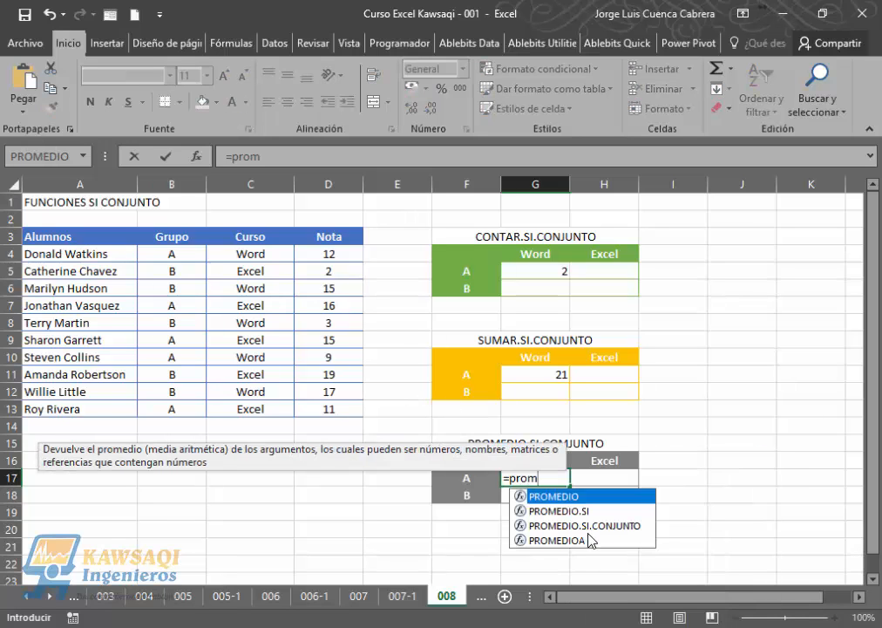
double_click(599, 527)
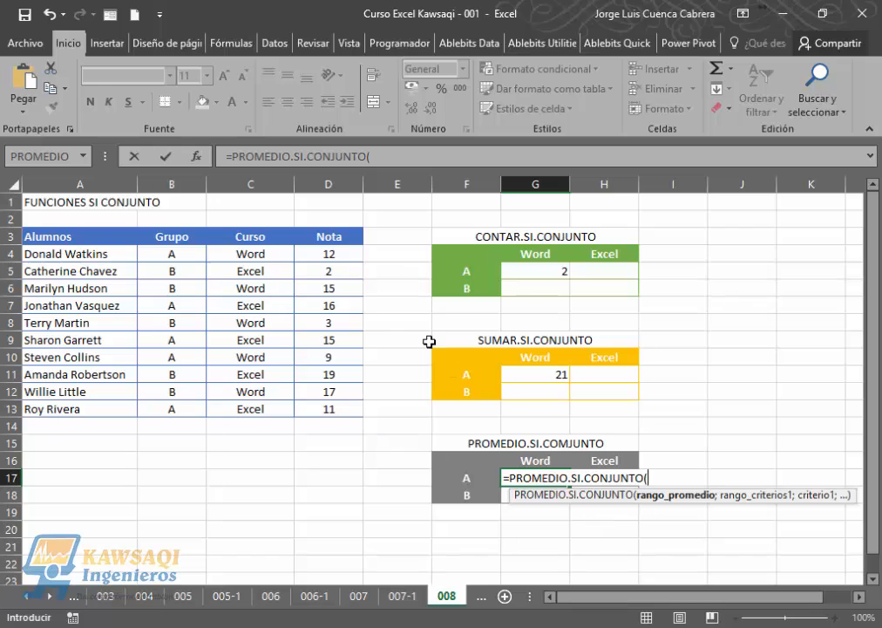
click(332, 254)
drag(333, 254, 353, 407)
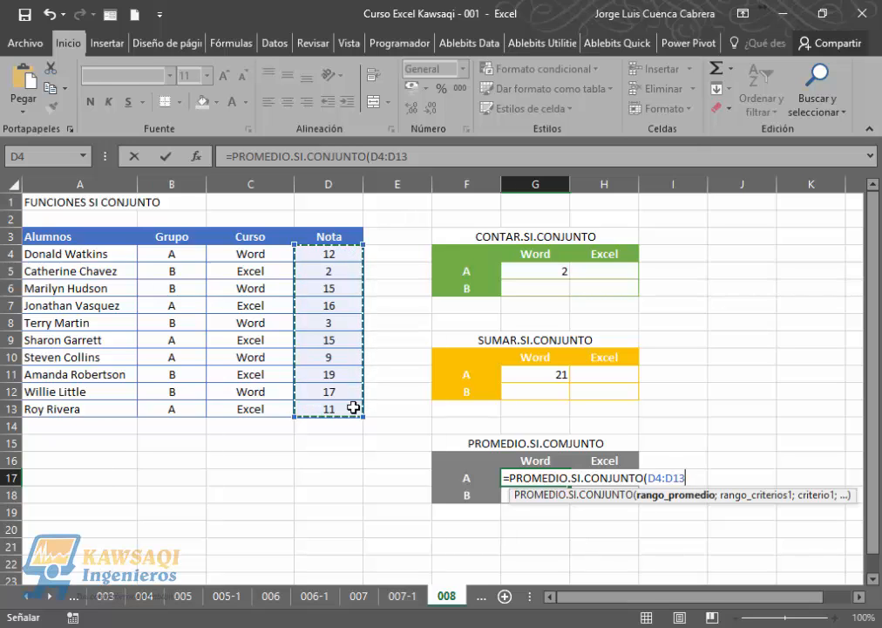
text(;)
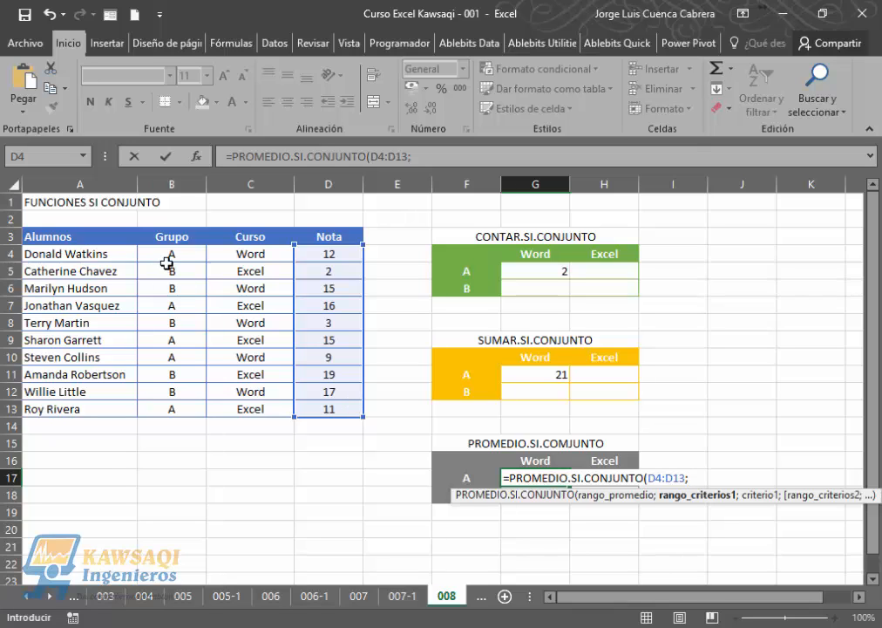
drag(167, 255, 177, 411)
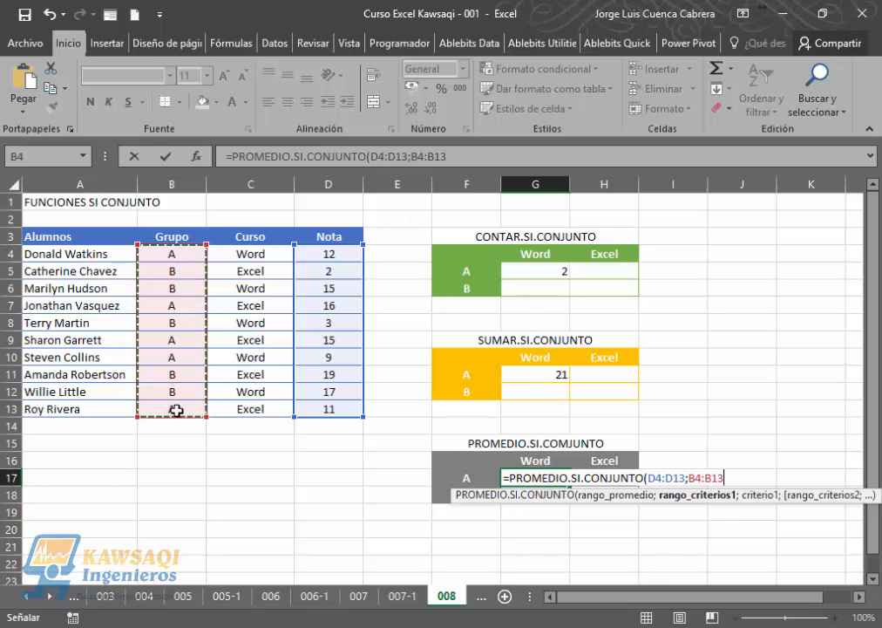
text(;)
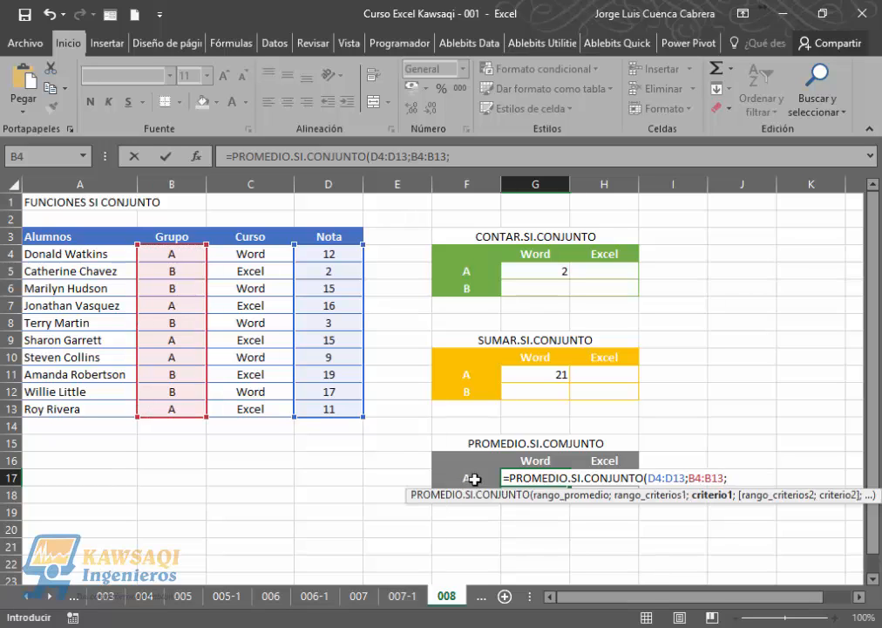
click(469, 480)
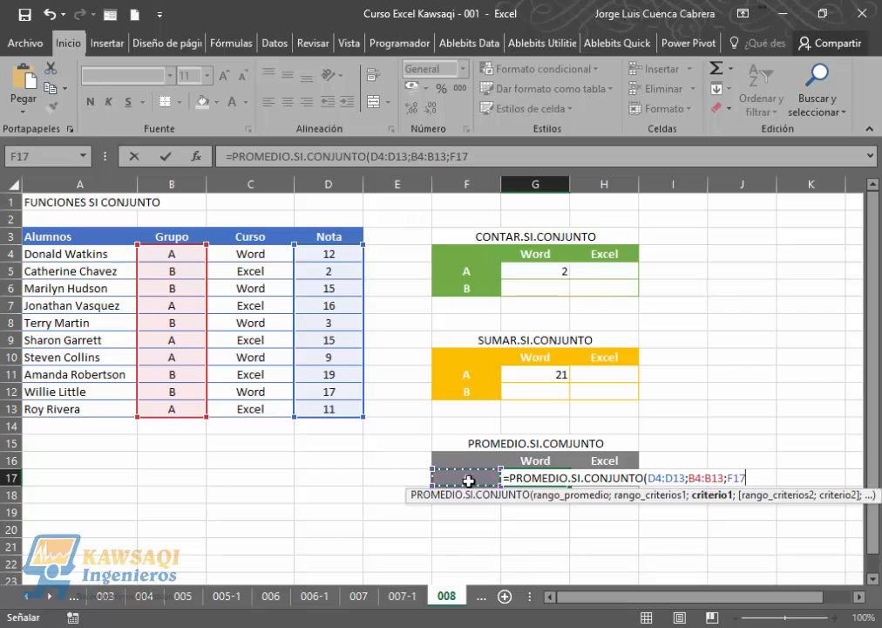
text(;)
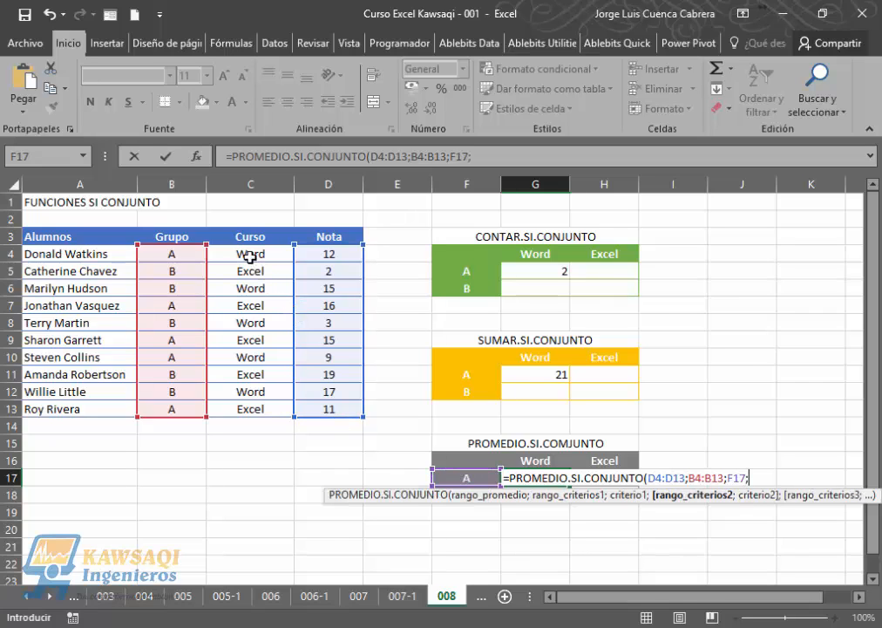
Complete the PROMEDIO.SI.CONJUNTO formula in G17 with the second criteria range C4:C13 and criterion G16, and review it with its criterion cells
drag(250, 257, 261, 409)
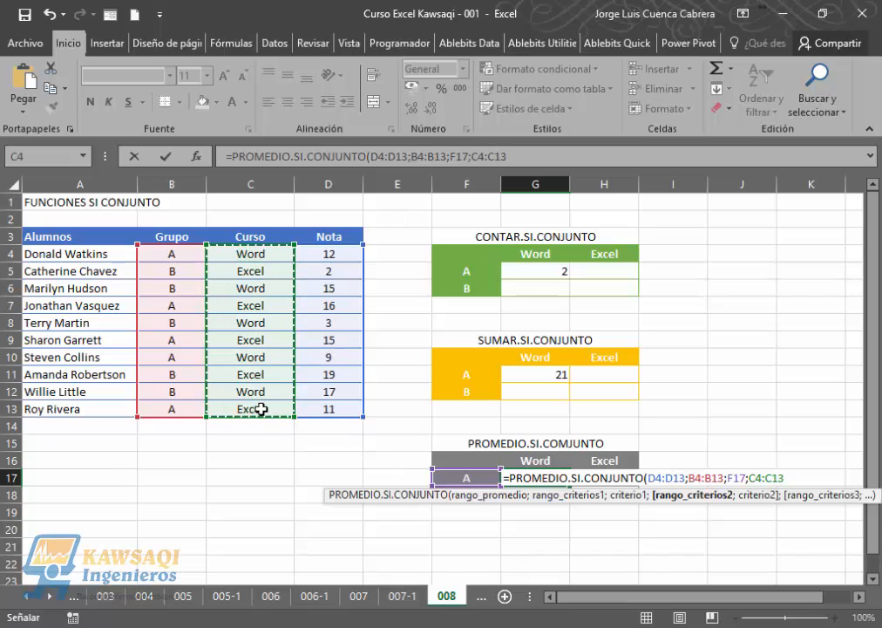
text(;)
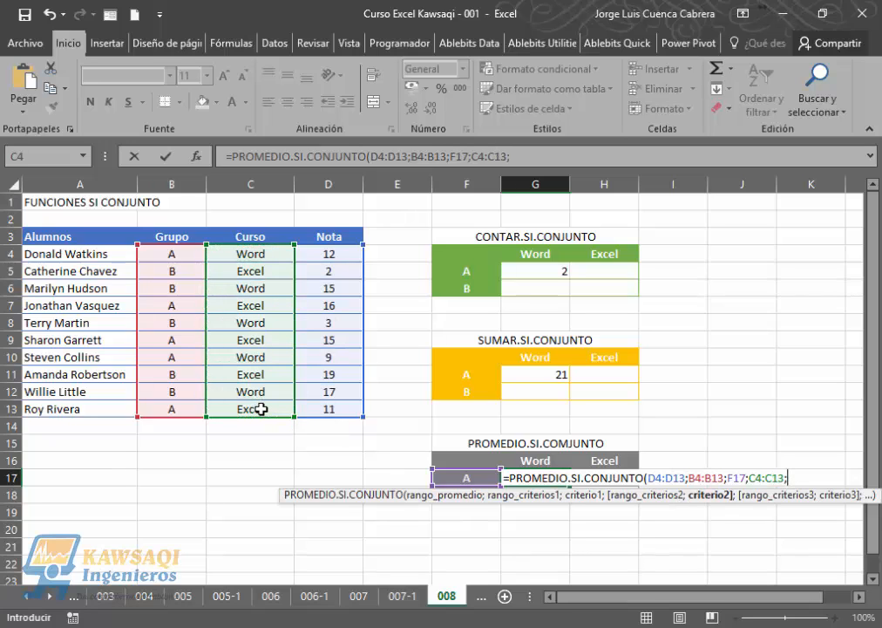
click(536, 461)
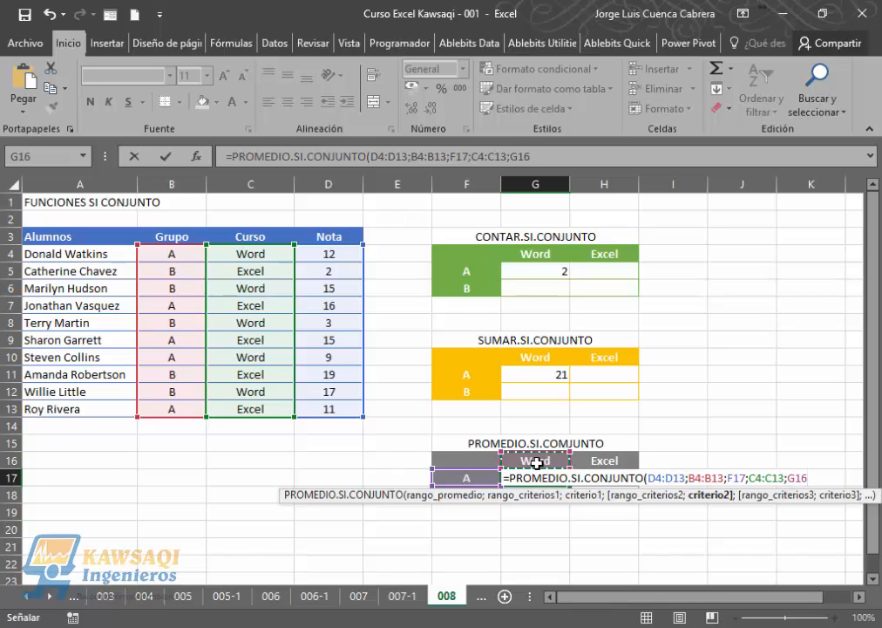
key(Return)
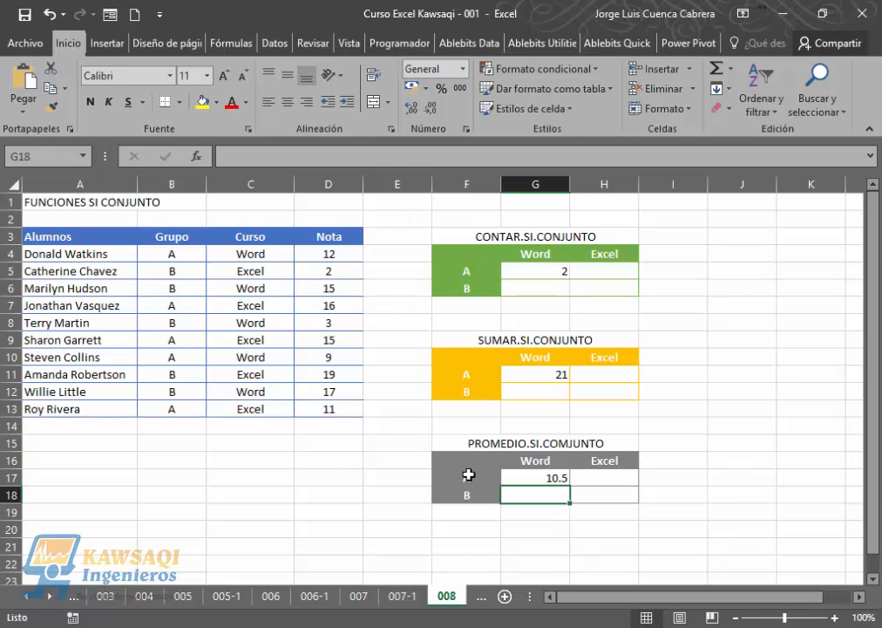
click(521, 478)
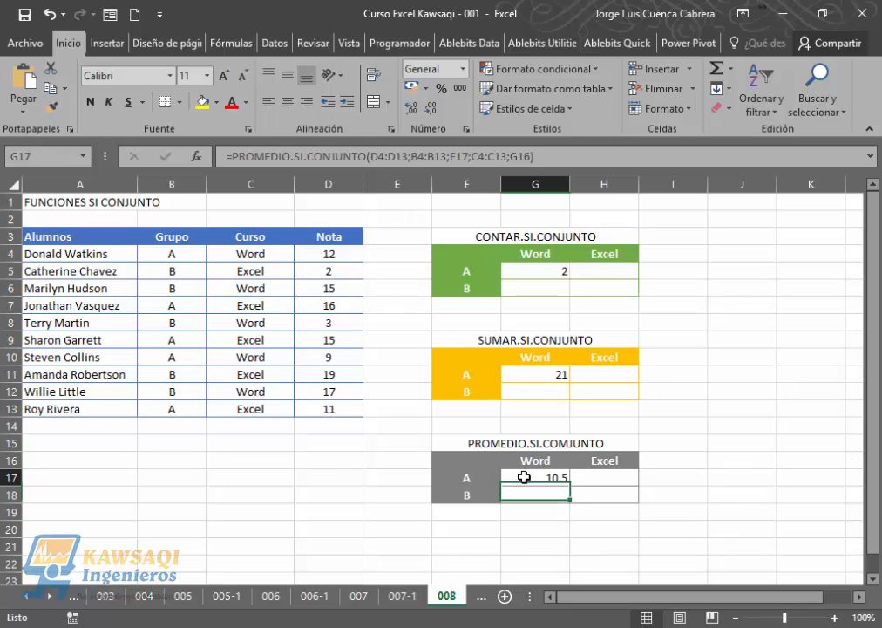
click(465, 480)
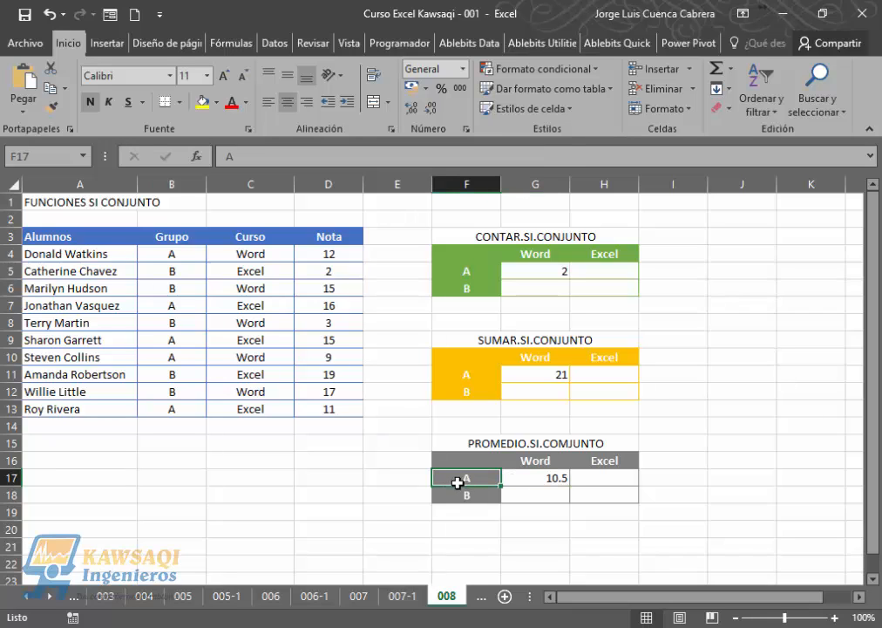
click(533, 460)
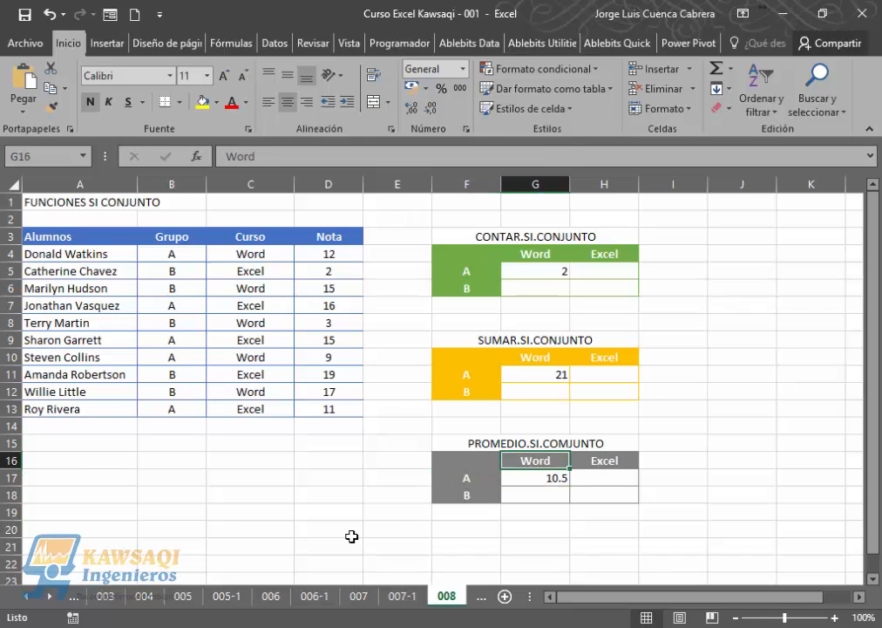